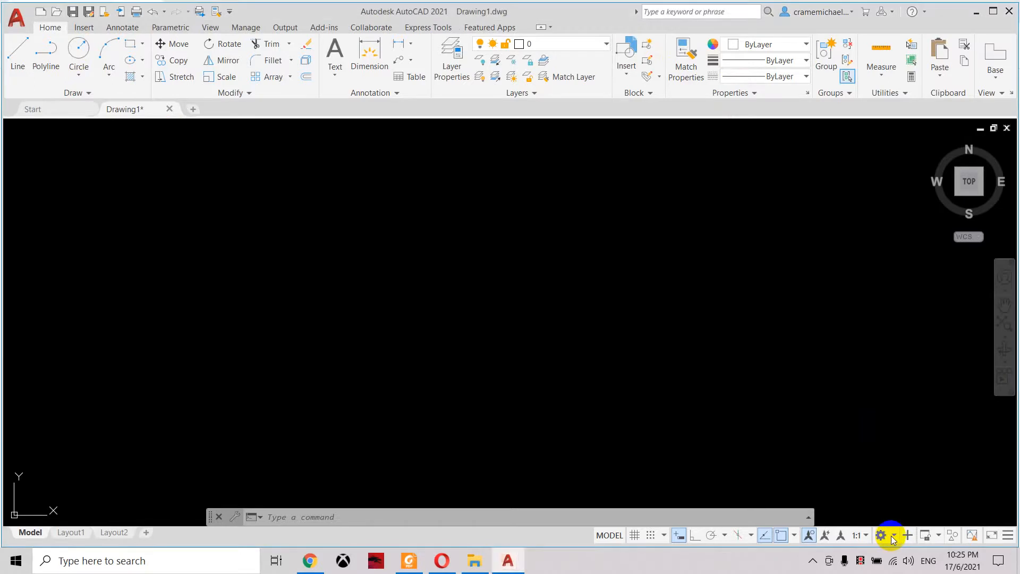
- Switch to the 3D Modeling workspace and set the model view to SE Isometric
click(895, 537)
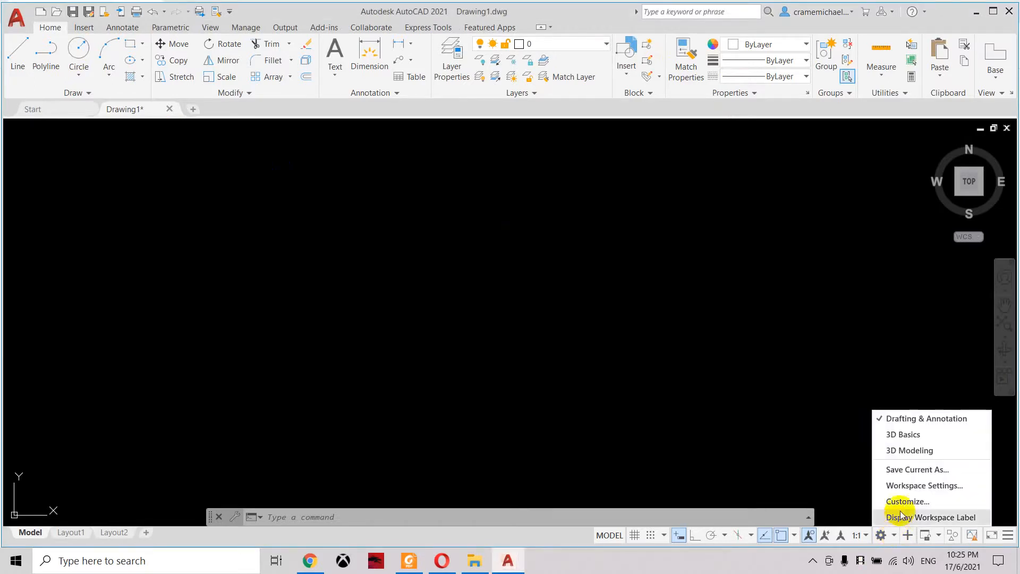
click(904, 451)
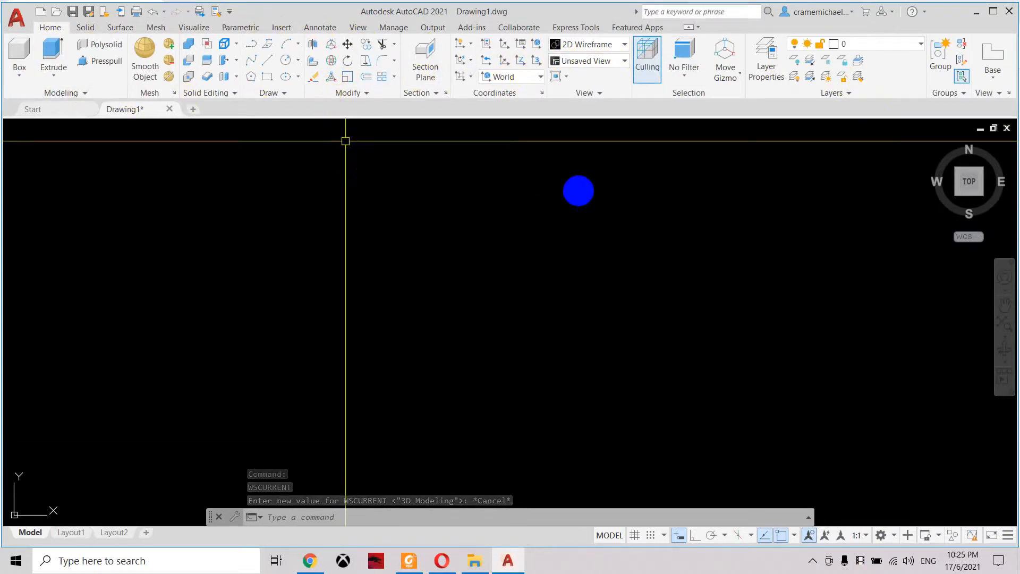
click(357, 28)
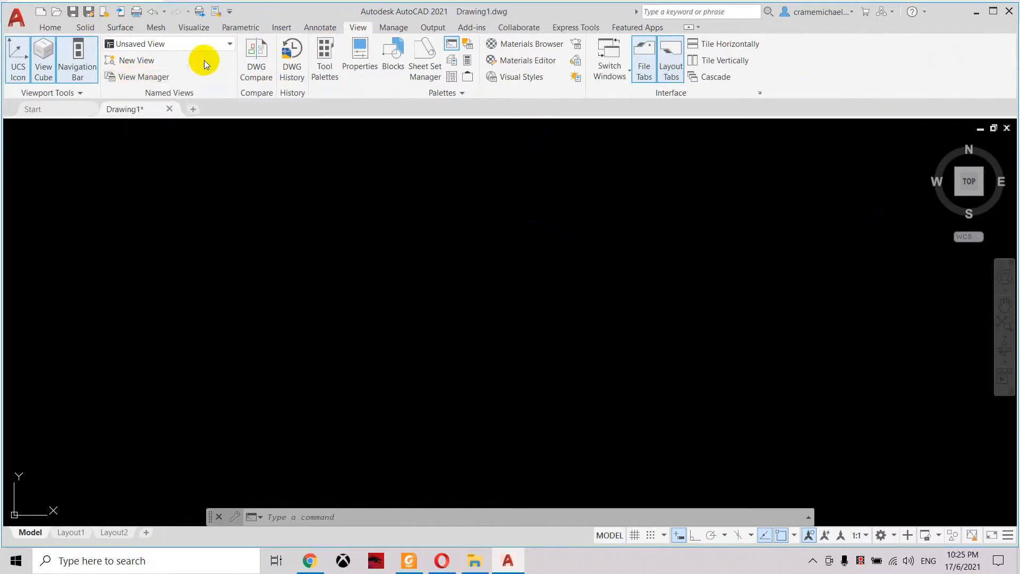
click(218, 47)
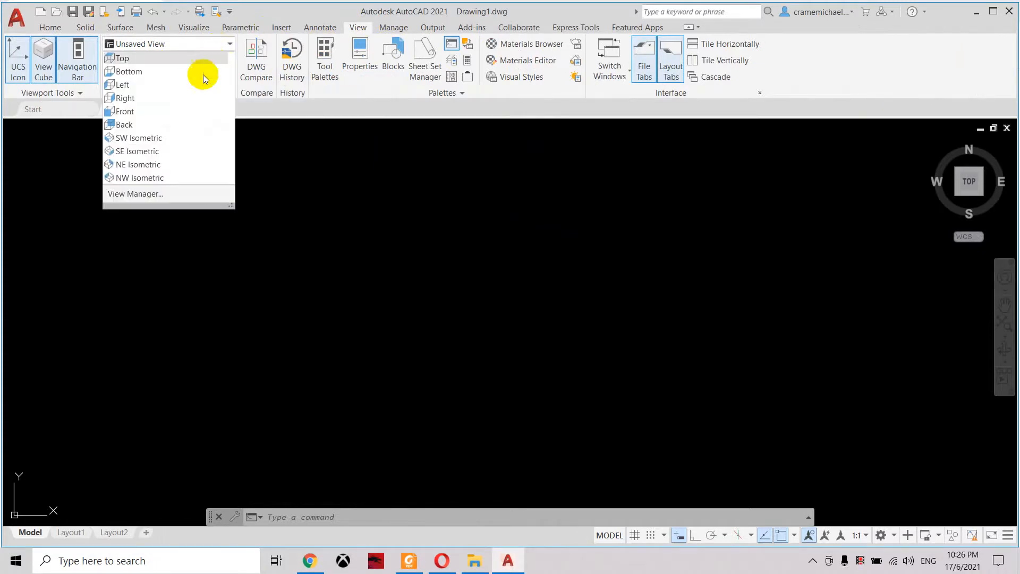
click(173, 153)
scroll(453, 349, up, 4)
middle_drag(454, 272, 446, 304)
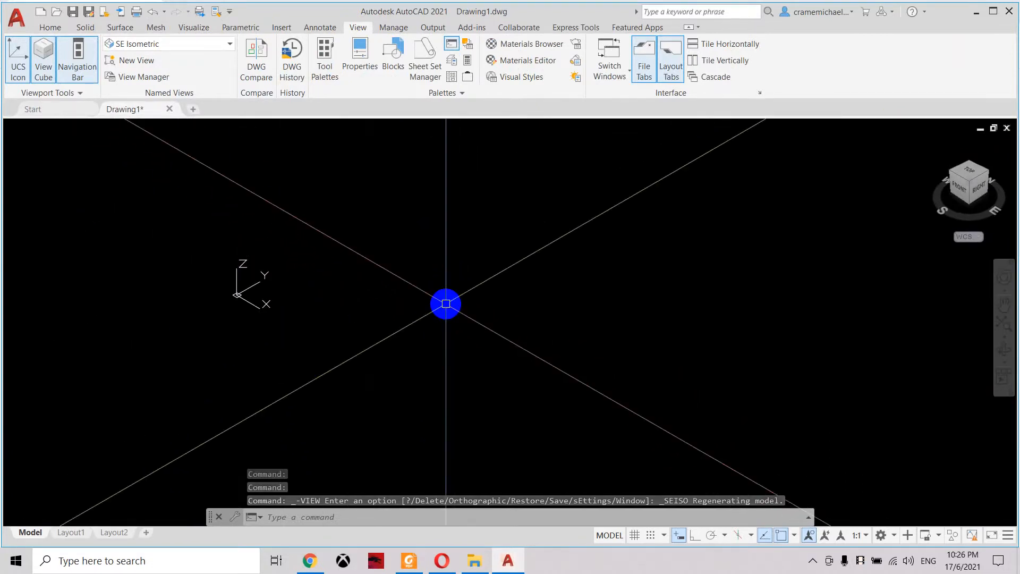
middle_drag(450, 391, 468, 507)
- Check the part's base dimensions on the exam PDF in Foxit Reader and return to the AutoCAD drawing
click(474, 564)
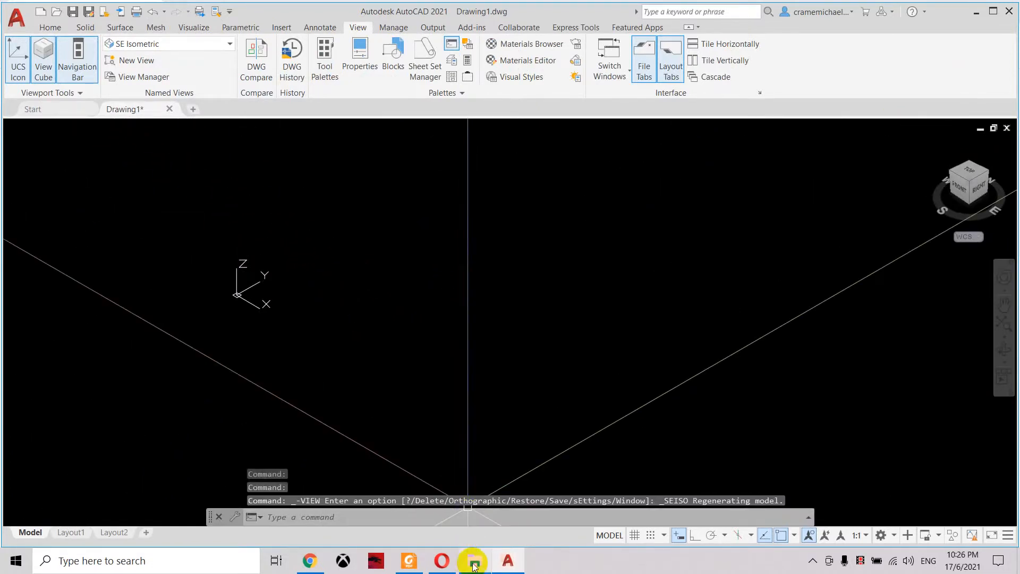
click(409, 562)
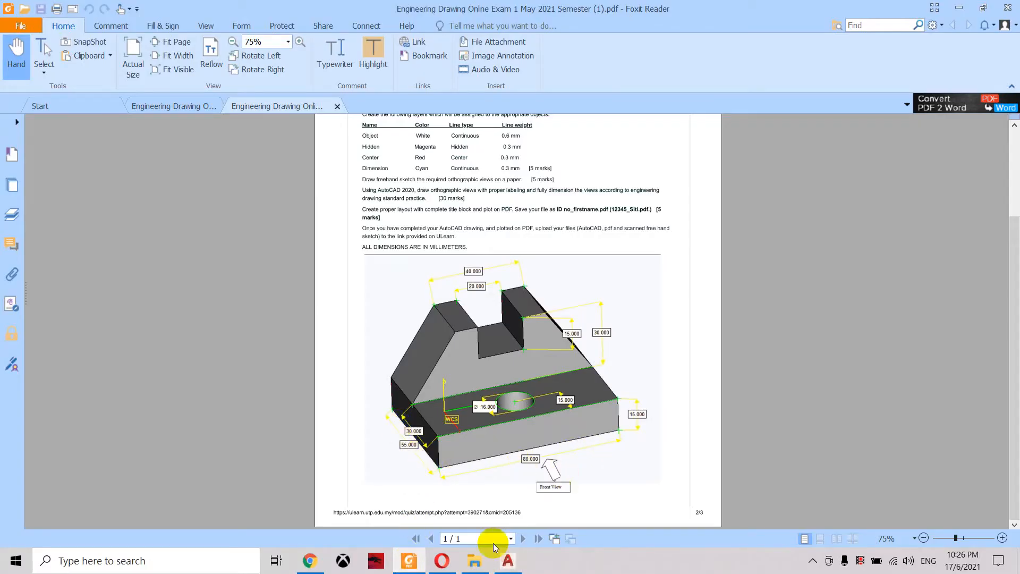
click(509, 564)
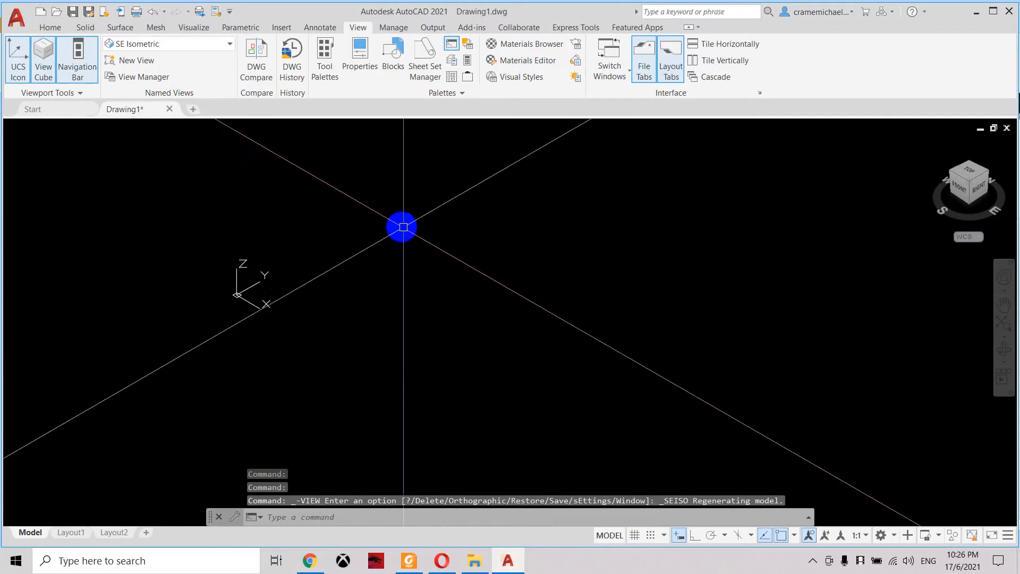
click(50, 28)
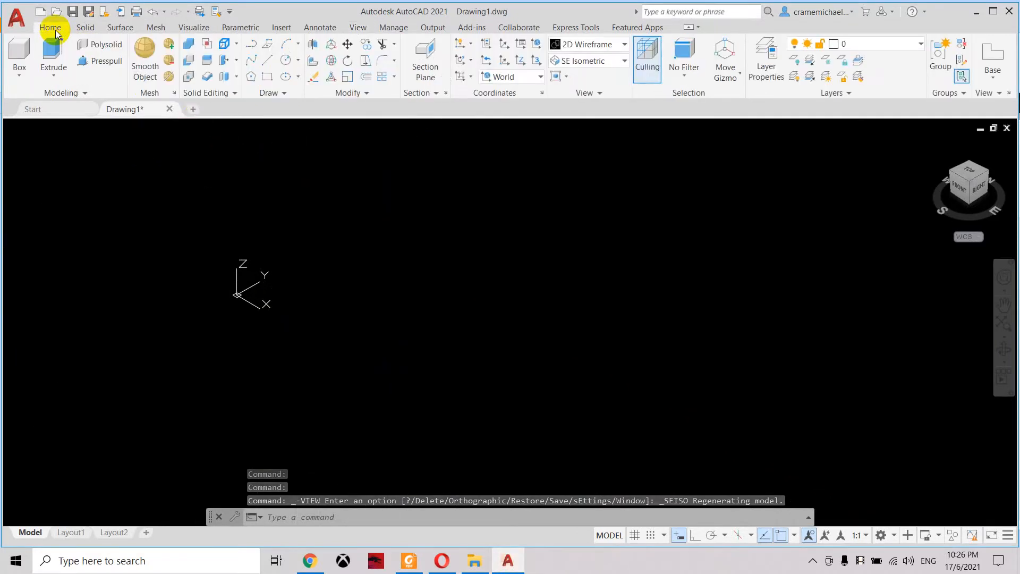
click(266, 78)
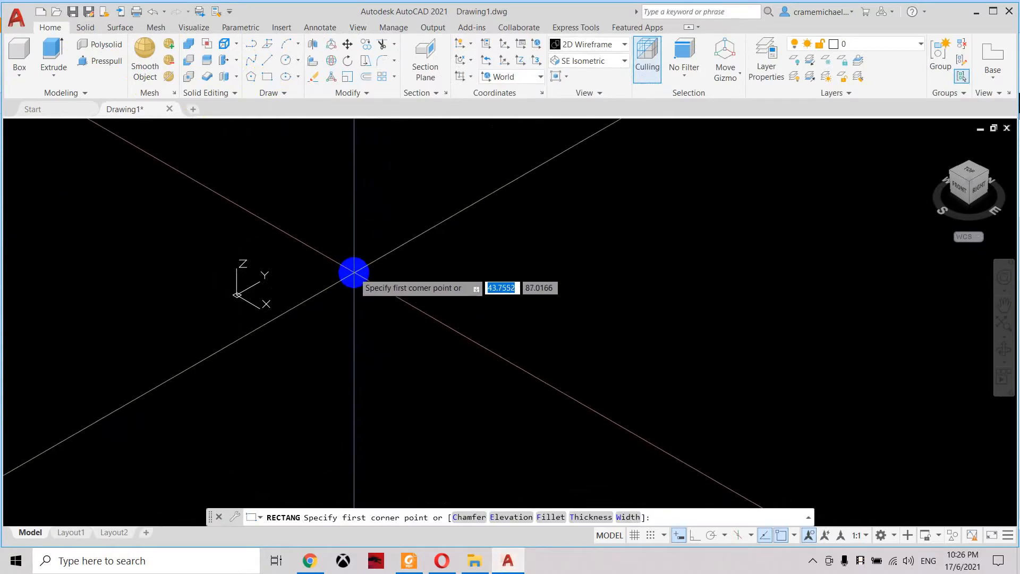
click(352, 274)
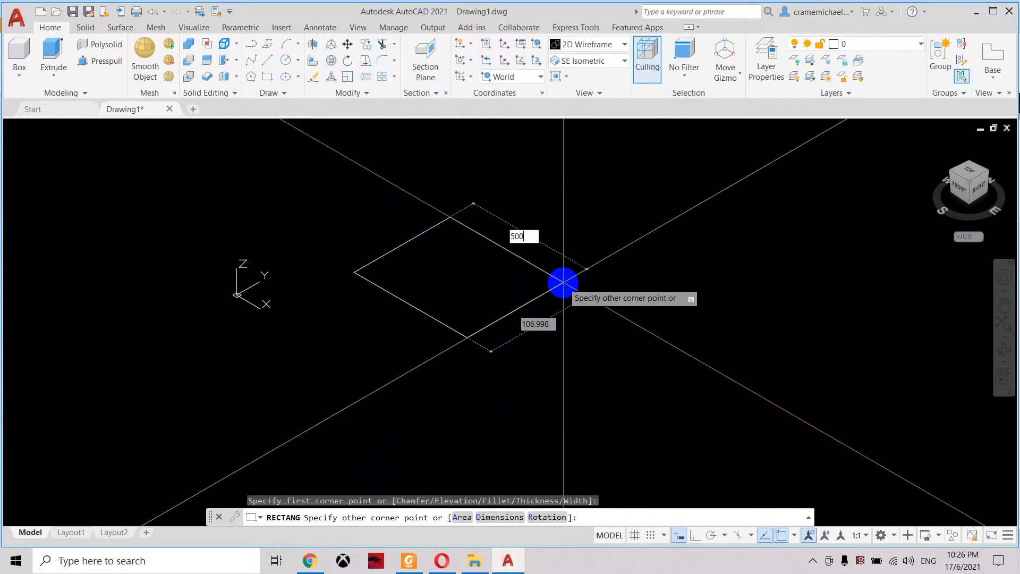
key(Tab)
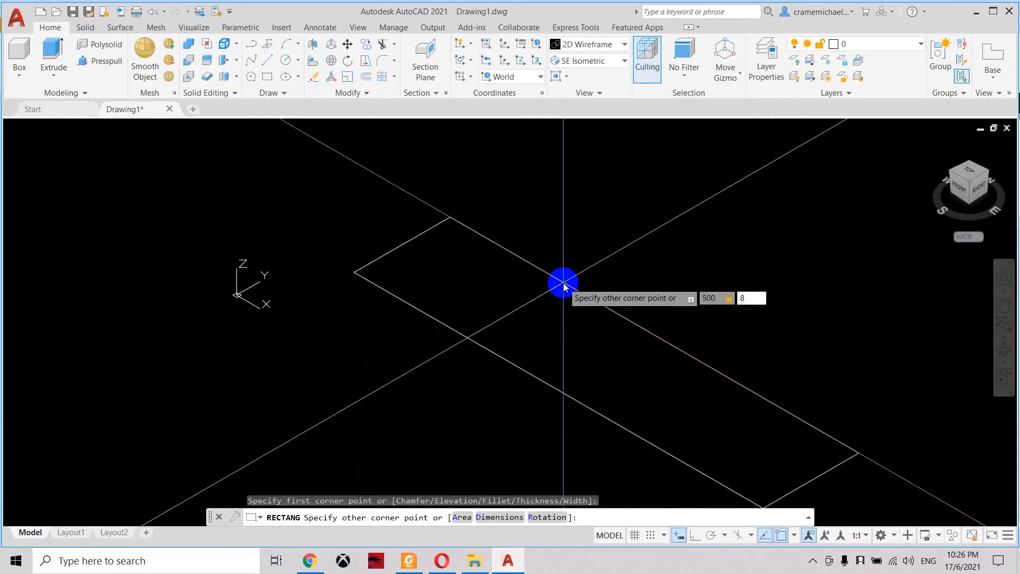
key(Escape)
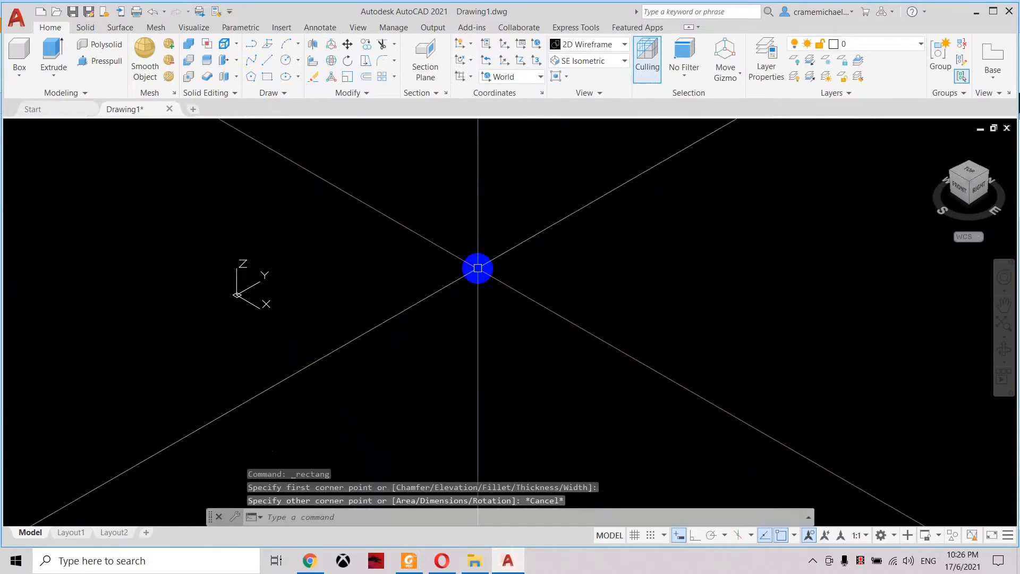
- Draw the base rectangle in the empty drawing, 55 mm along X and 80 mm along Y
click(267, 76)
click(374, 279)
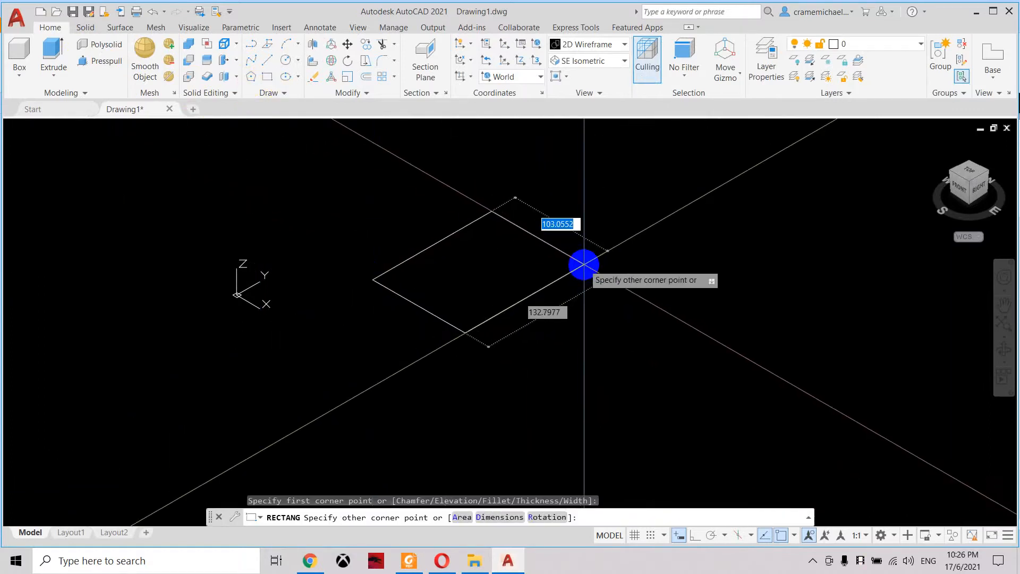
text(55)
key(Tab)
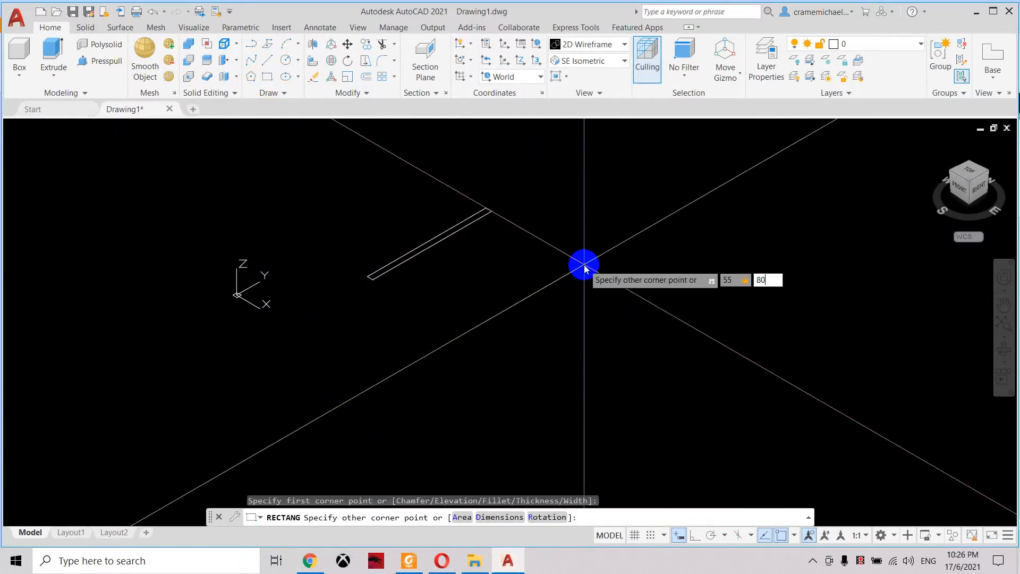
text(80)
key(Return)
- Presspull the base rectangle upward 15 mm into a solid block, checking the height on the exam PDF in Foxit Reader
scroll(392, 314, up, 5)
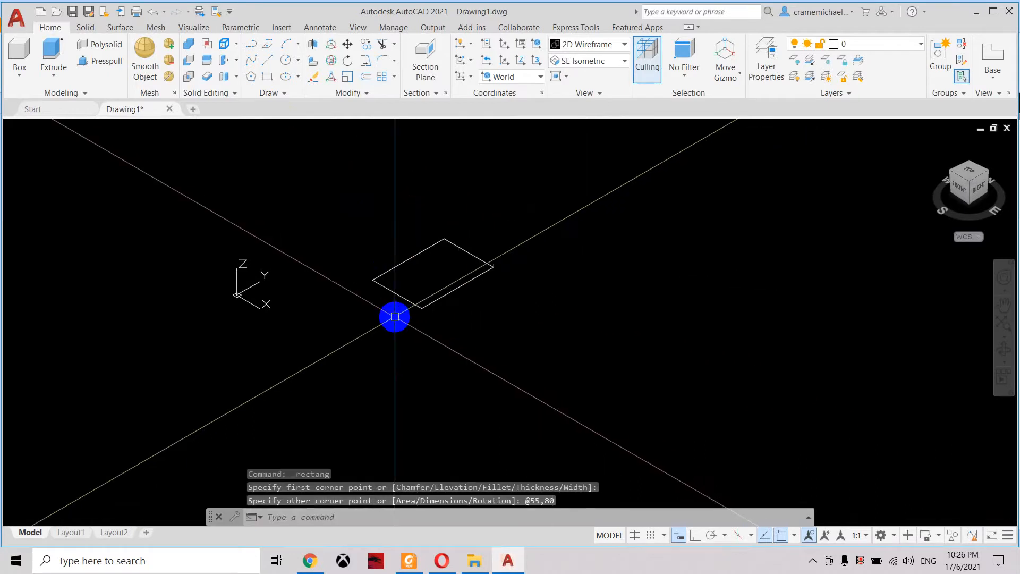
scroll(483, 291, down, 3)
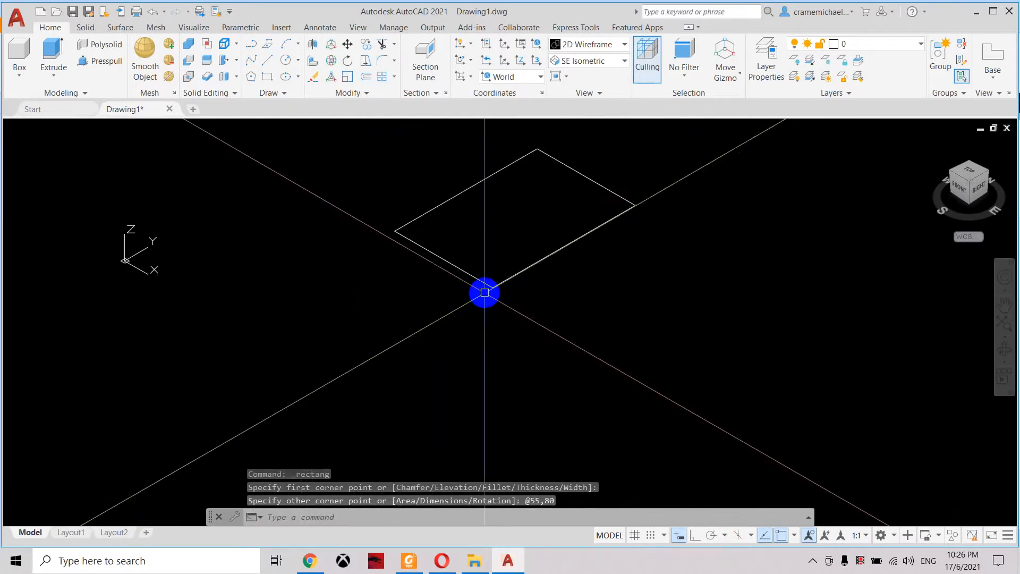
middle_drag(660, 204, 656, 251)
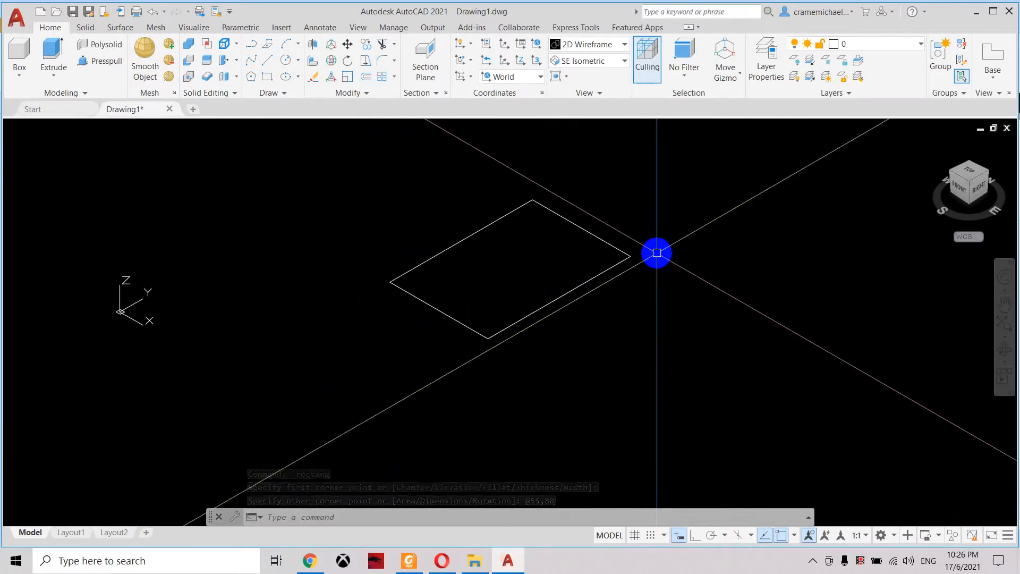
middle_drag(543, 269, 530, 294)
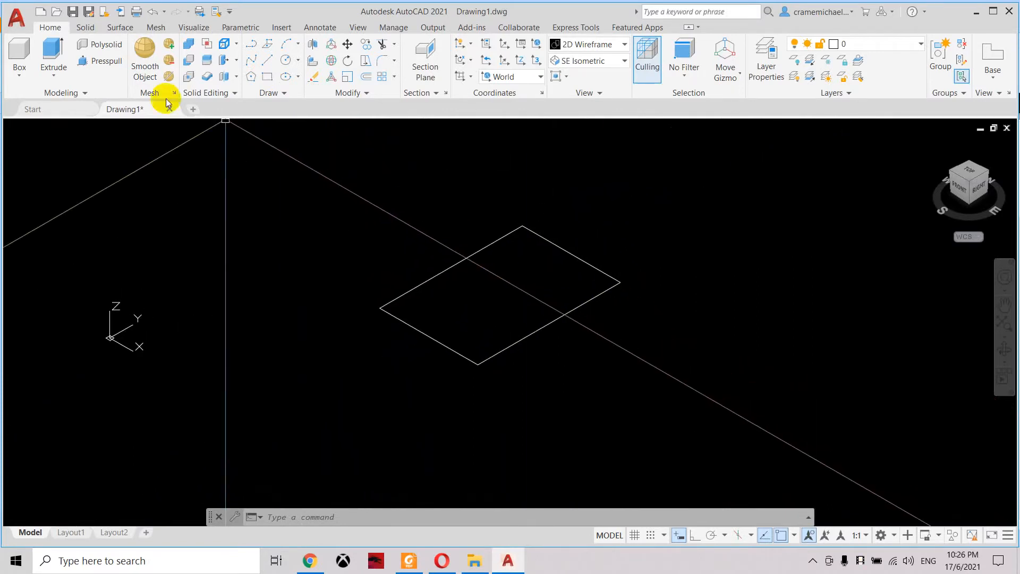
click(99, 60)
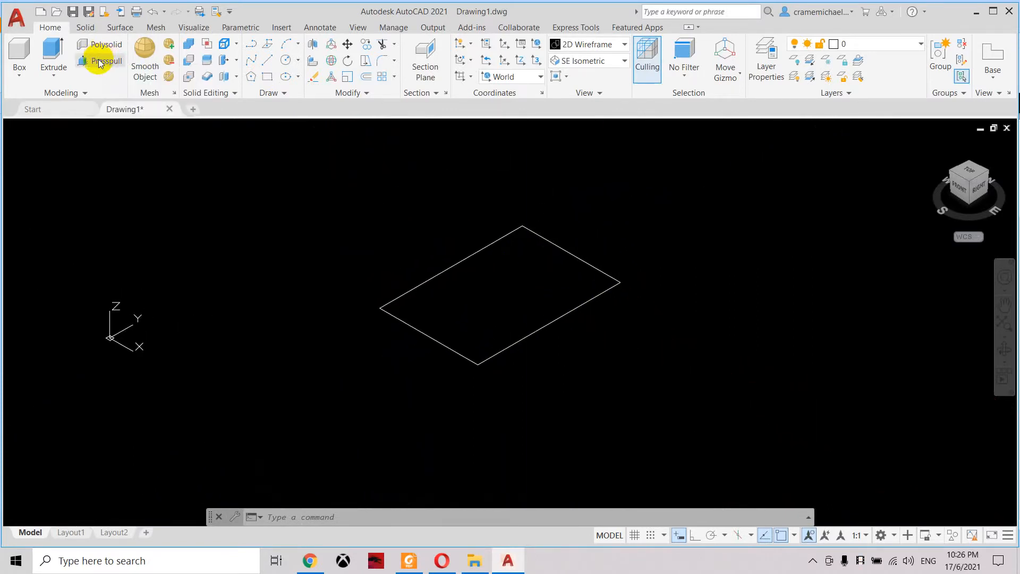
click(434, 333)
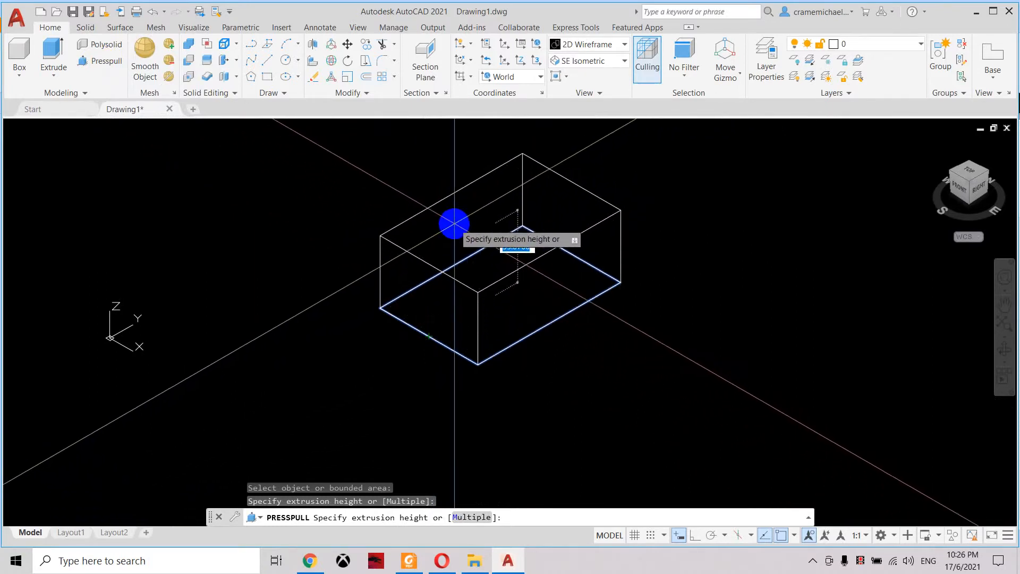
click(409, 561)
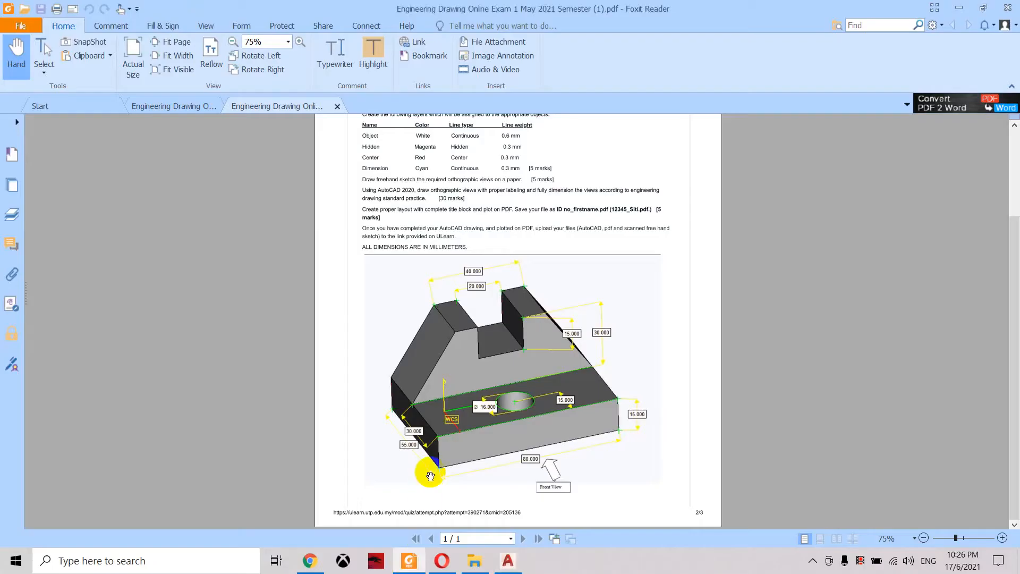
click(519, 557)
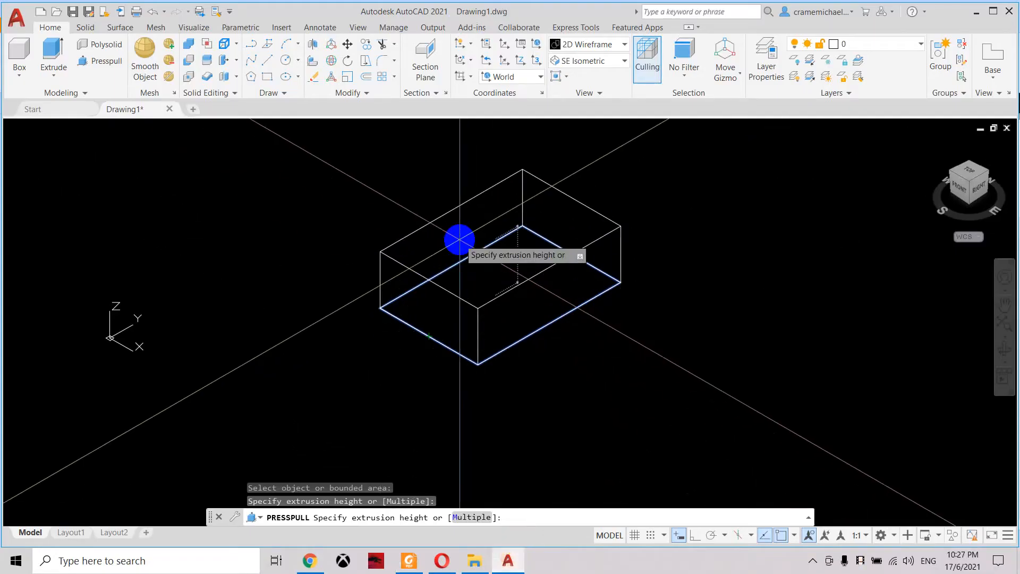
key(Return)
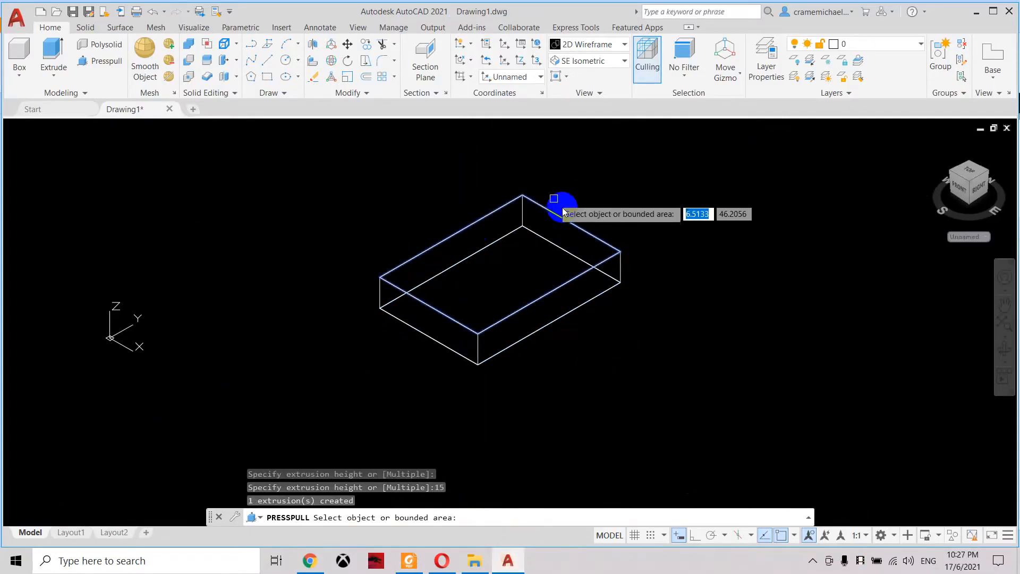
key(Return)
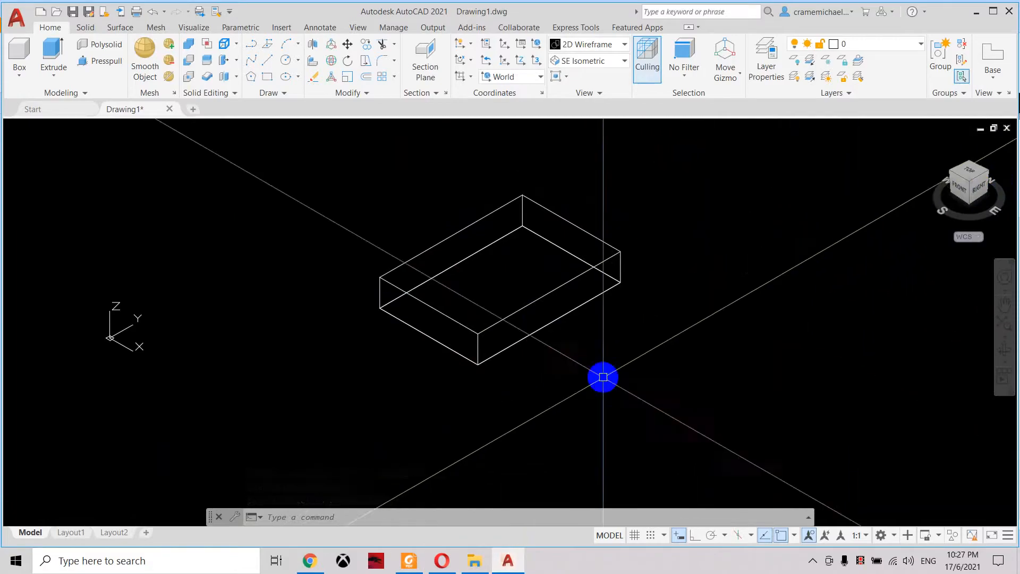
- Review the upper part's shape on the exam PDF in Foxit Reader and set the AutoCAD model view to Right
click(409, 561)
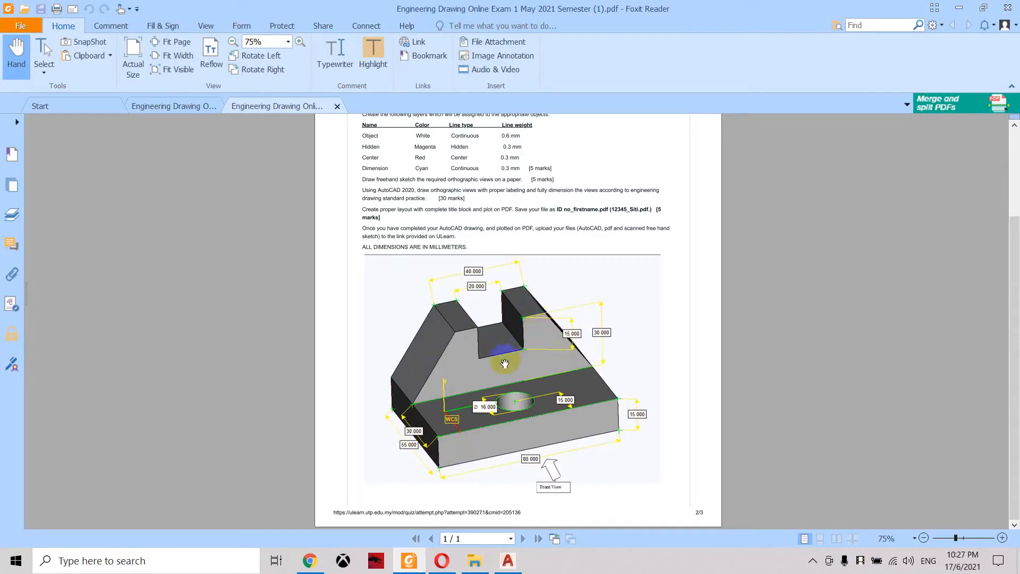
click(507, 562)
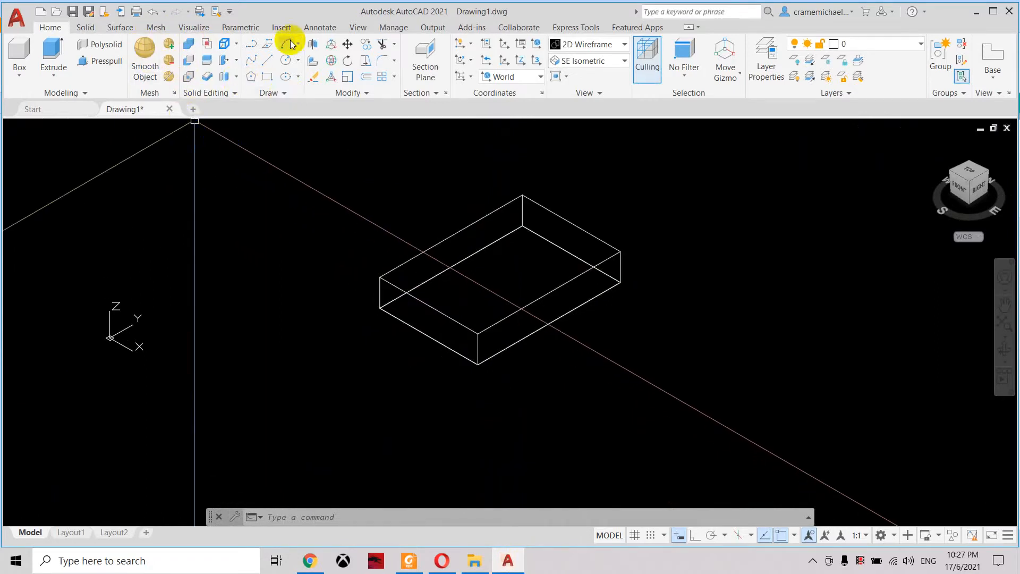
click(358, 27)
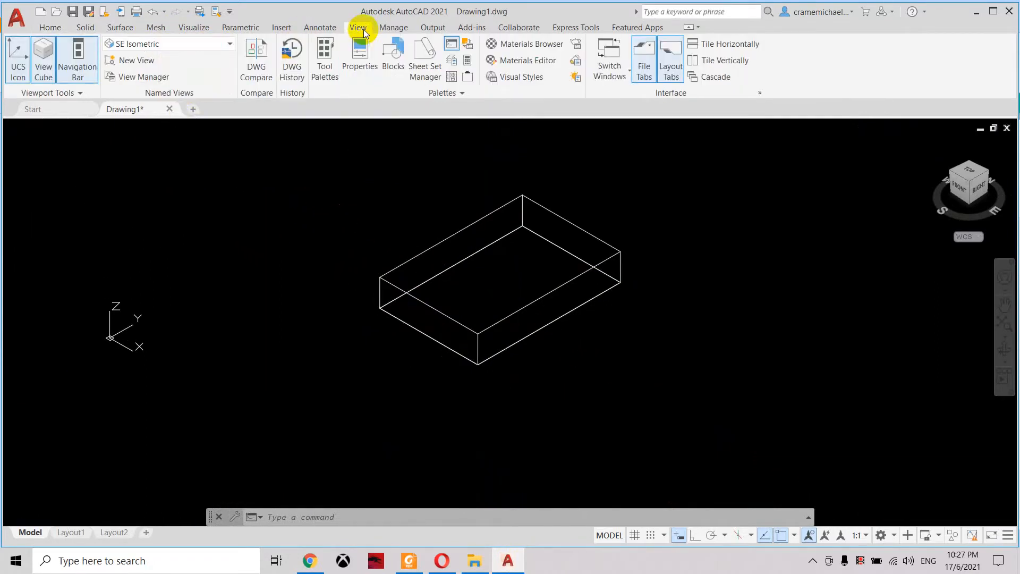
click(229, 46)
click(213, 97)
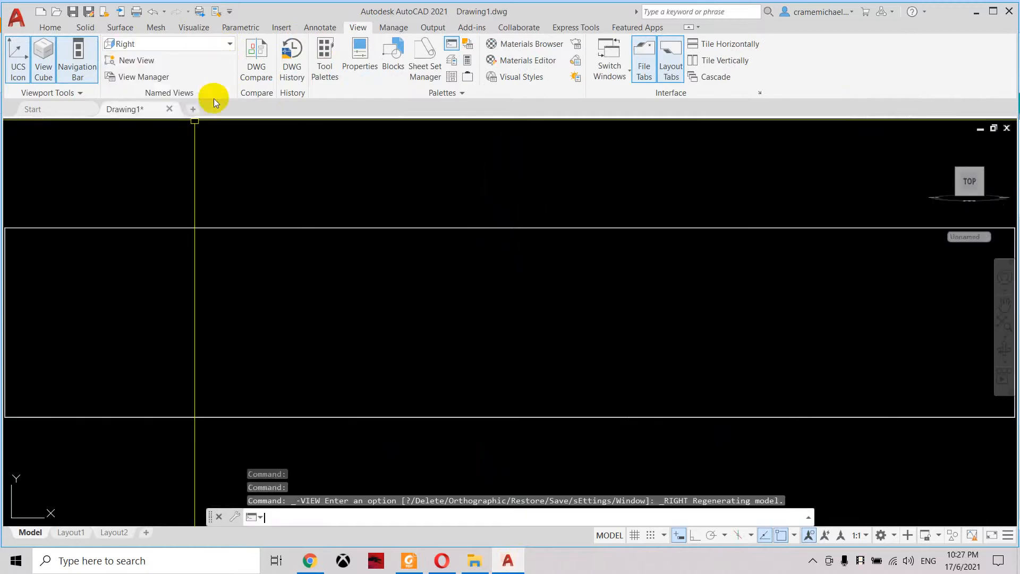
scroll(332, 219, down, 9)
scroll(293, 237, up, 3)
middle_drag(290, 237, 284, 290)
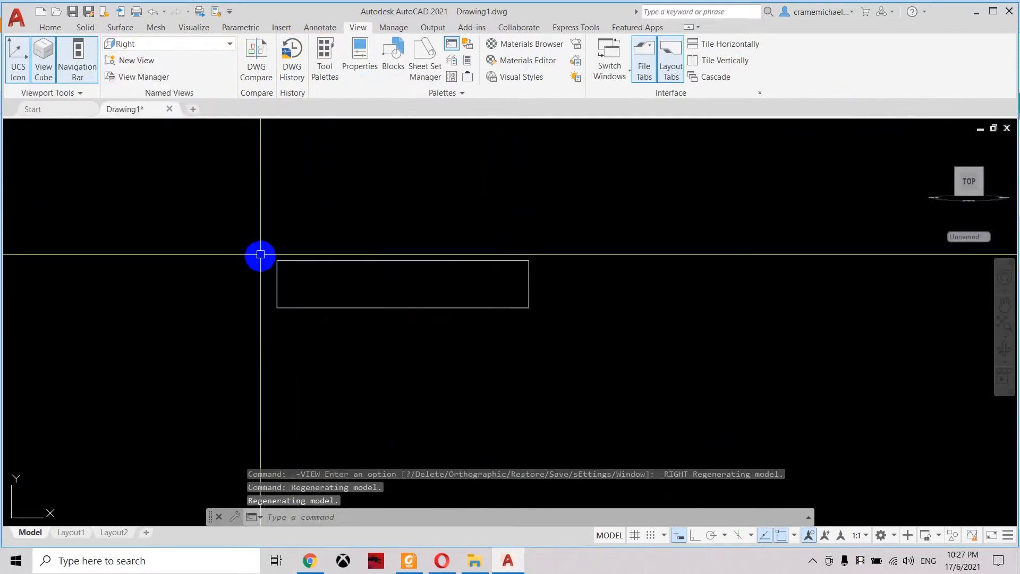
scroll(271, 266, up, 2)
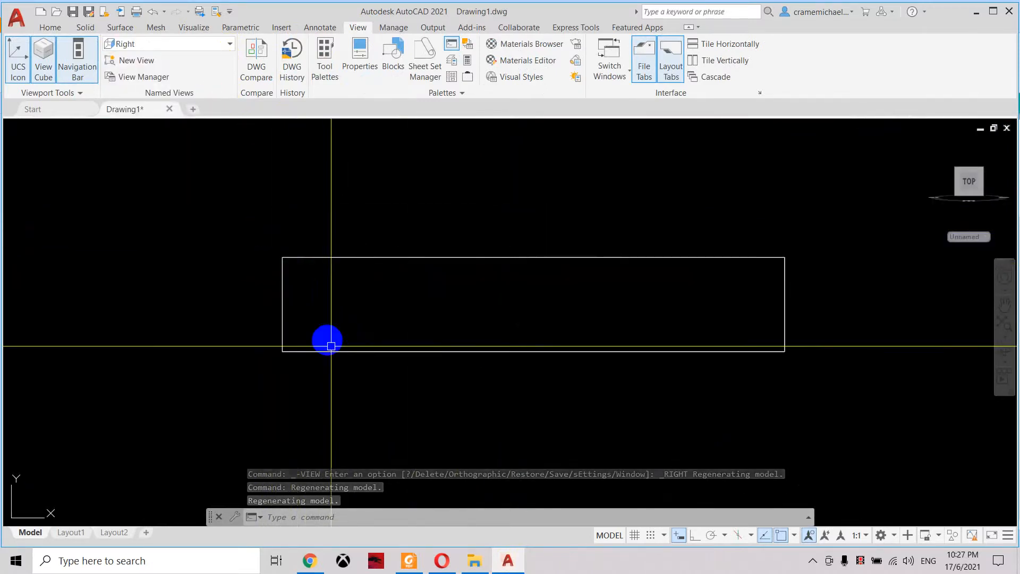
- Check the upper part's height on the exam PDF, and draw a 30 mm vertical line up from the midpoint of the block's top edge
click(418, 567)
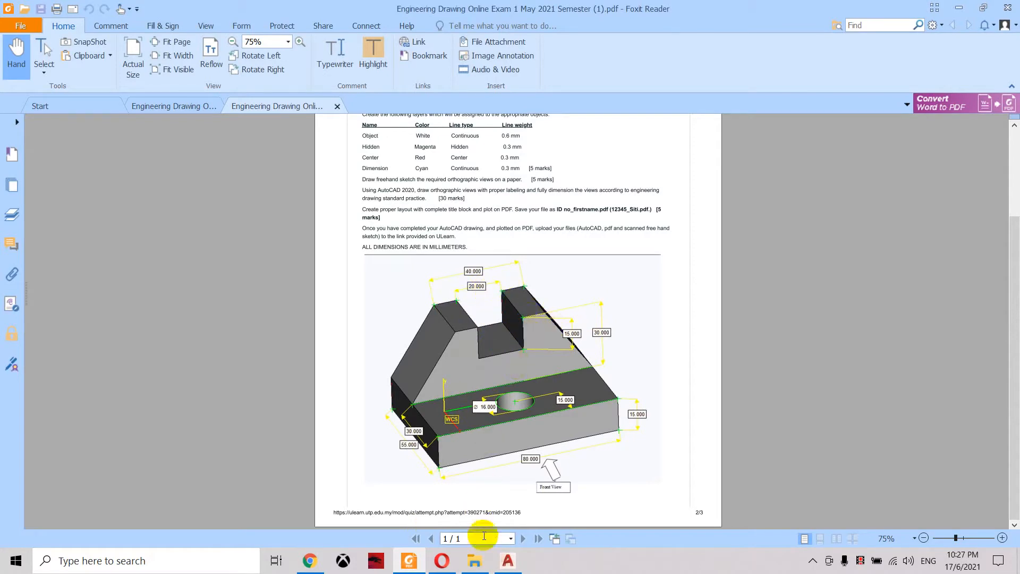
click(508, 561)
middle_drag(460, 360, 382, 403)
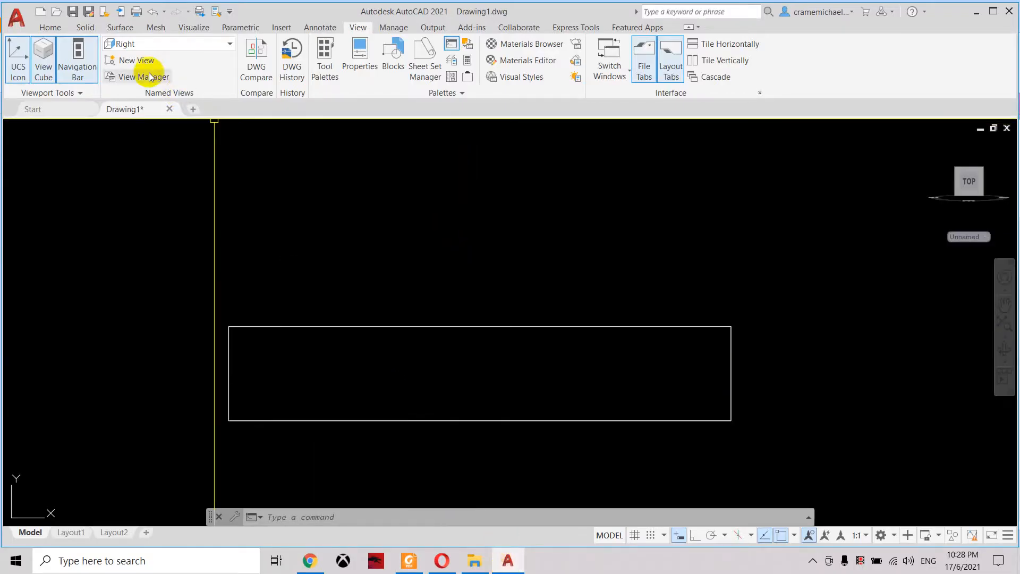
click(51, 27)
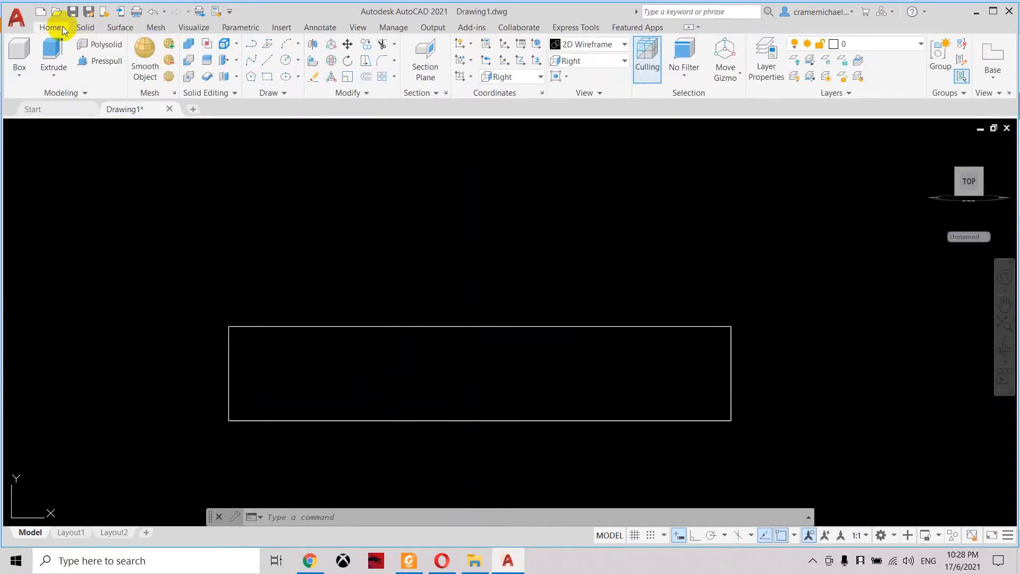
click(261, 61)
click(480, 326)
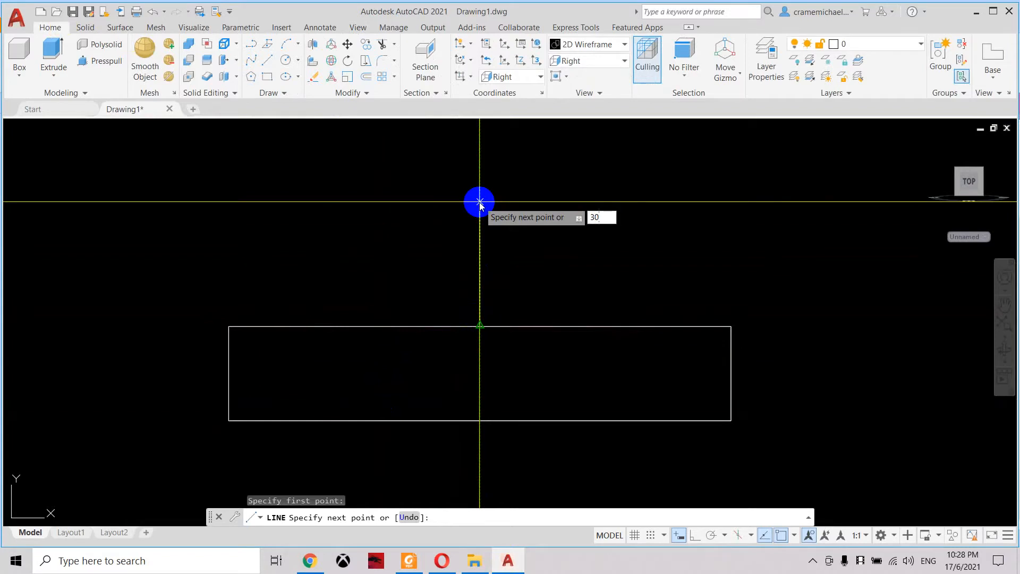
text(30)
key(Return)
key(Escape)
middle_drag(456, 241, 445, 261)
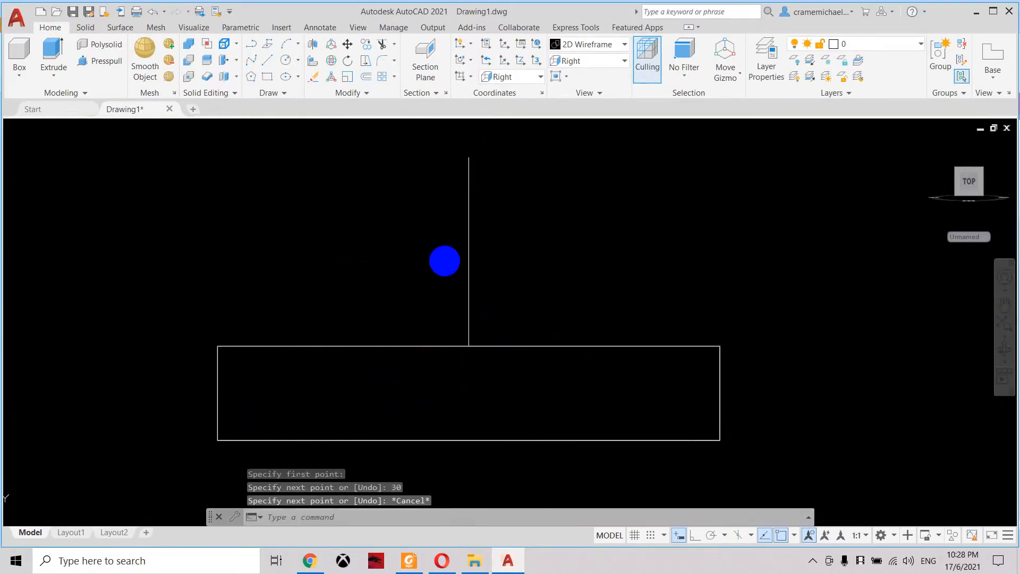
- Draw half of the notch with Ortho on, going 10 mm toward positive X from the vertical line's midpoint and 15 mm up
click(264, 61)
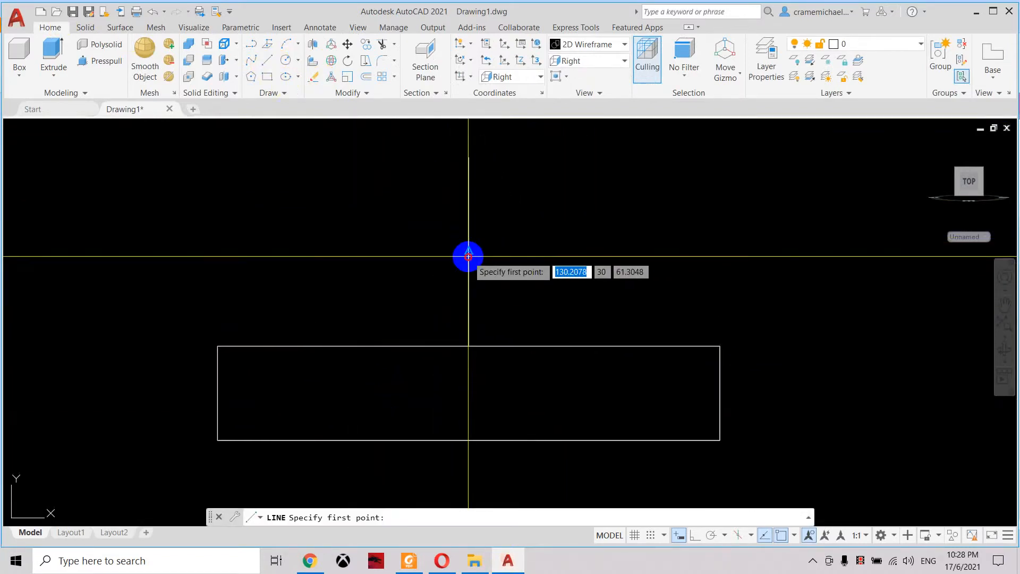
click(468, 257)
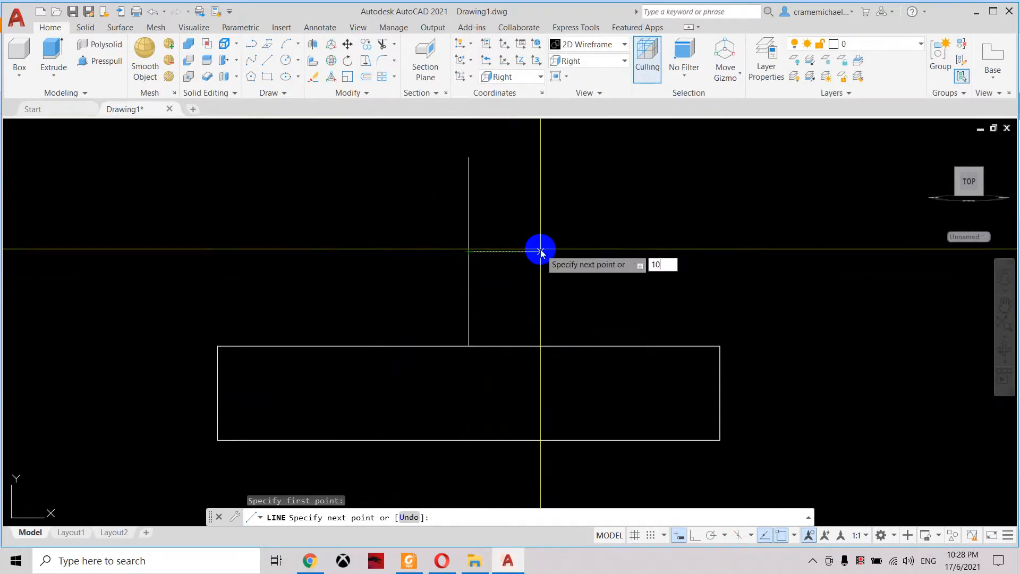
text(10)
key(Return)
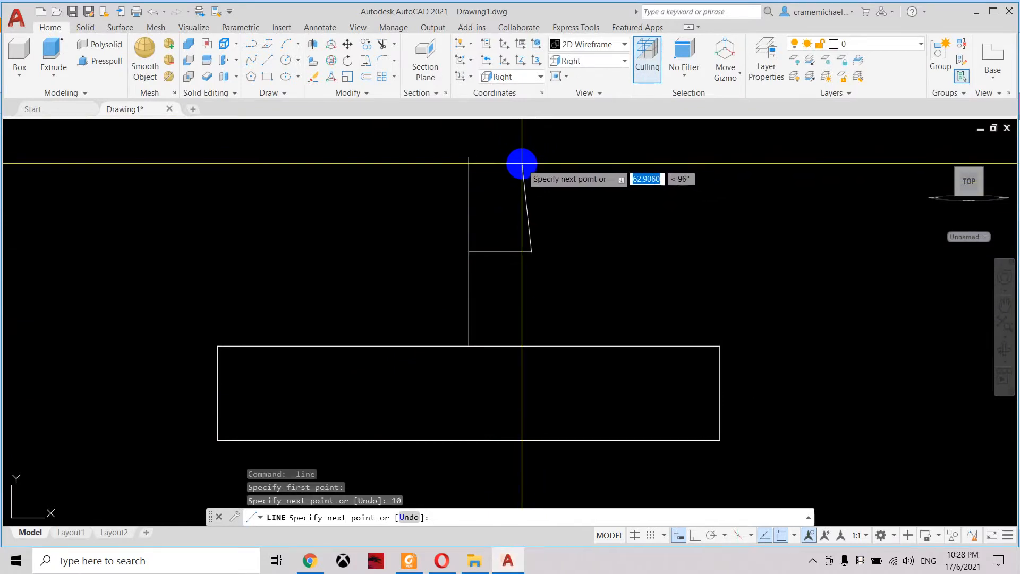
key(F8)
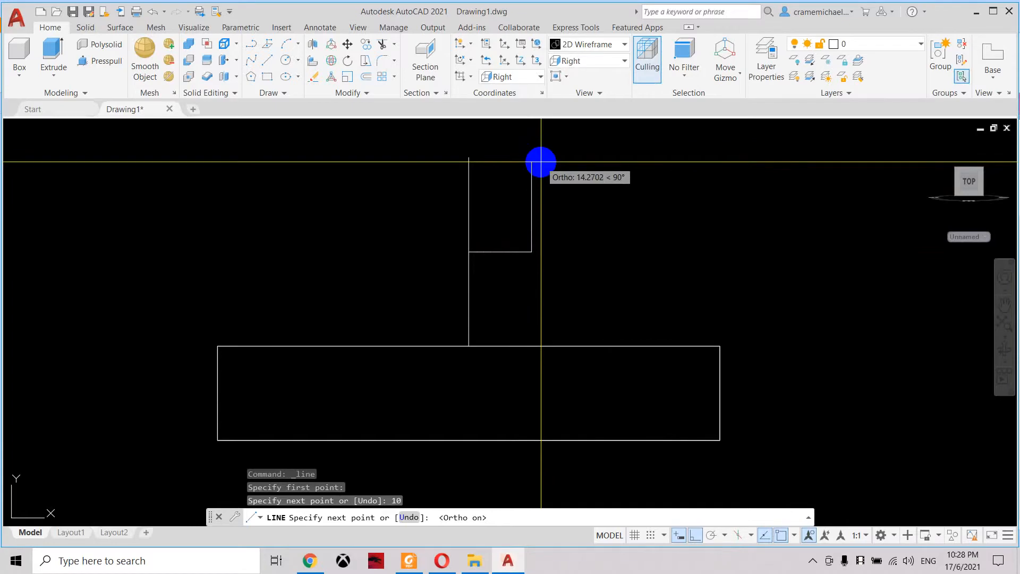
key(Return)
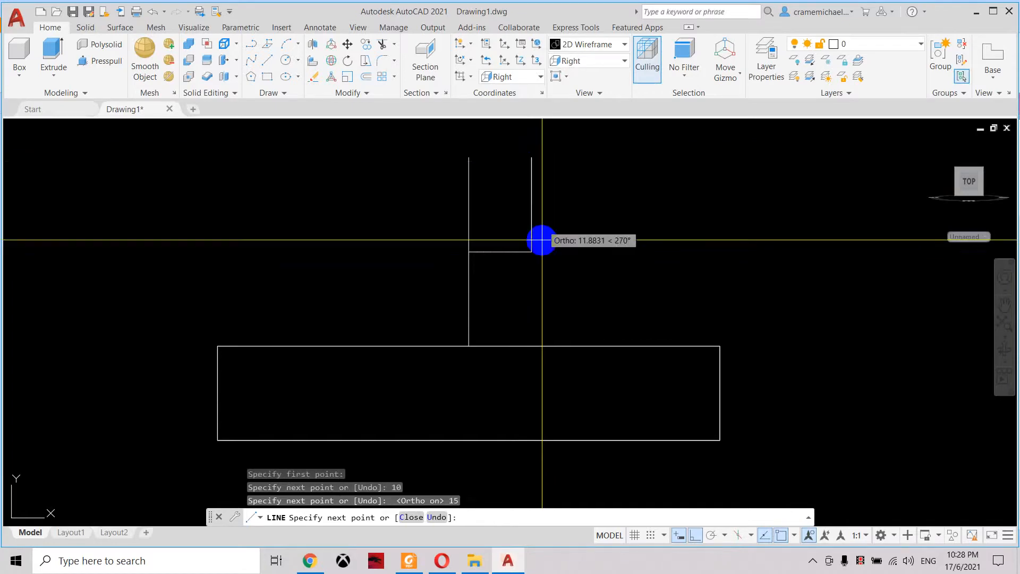
- Check the top width on the exam PDF, and continue the profile 10 mm horizontally, down to the block's corner and back to the edge midpoint
click(408, 561)
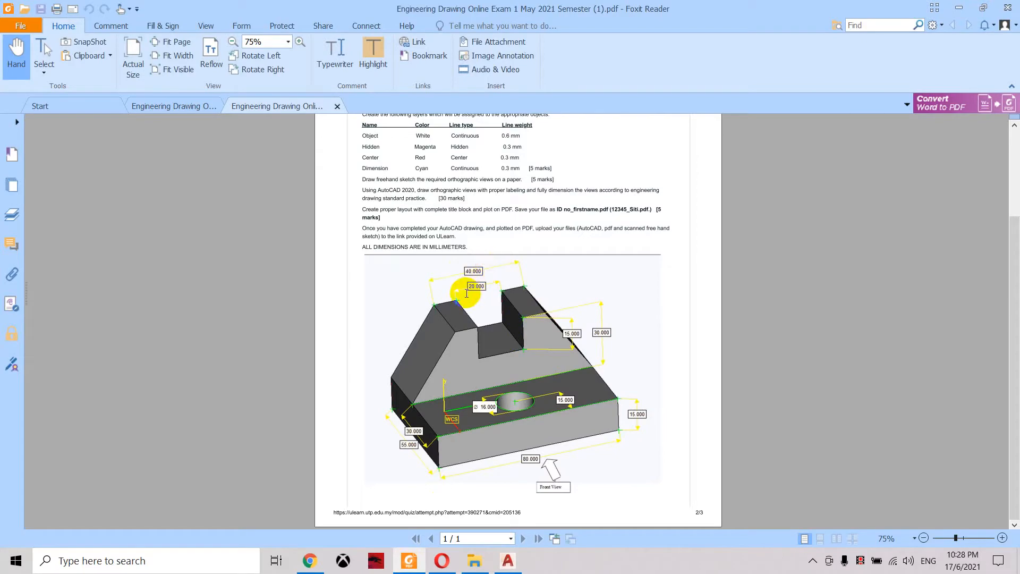
click(511, 563)
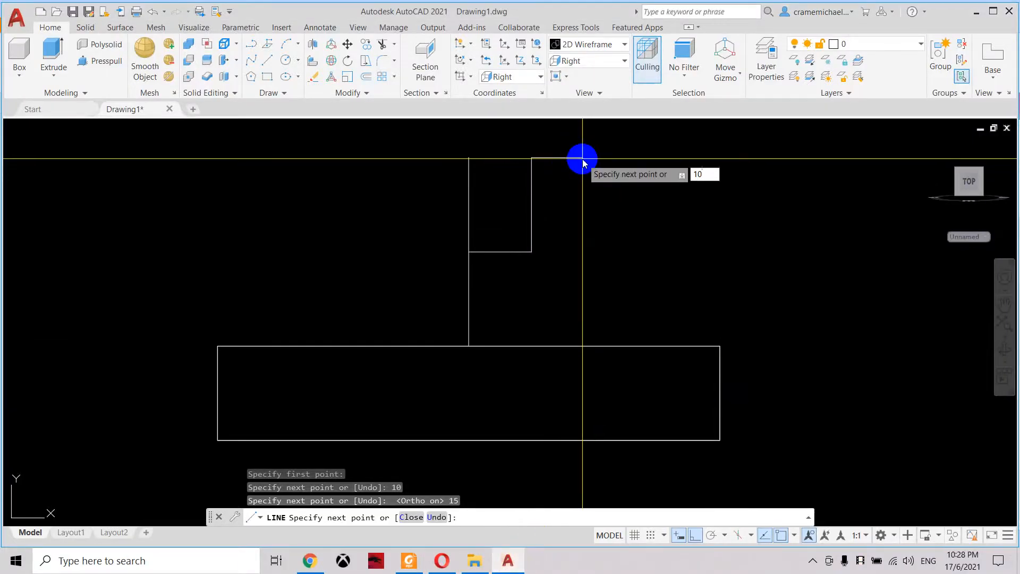
key(Return)
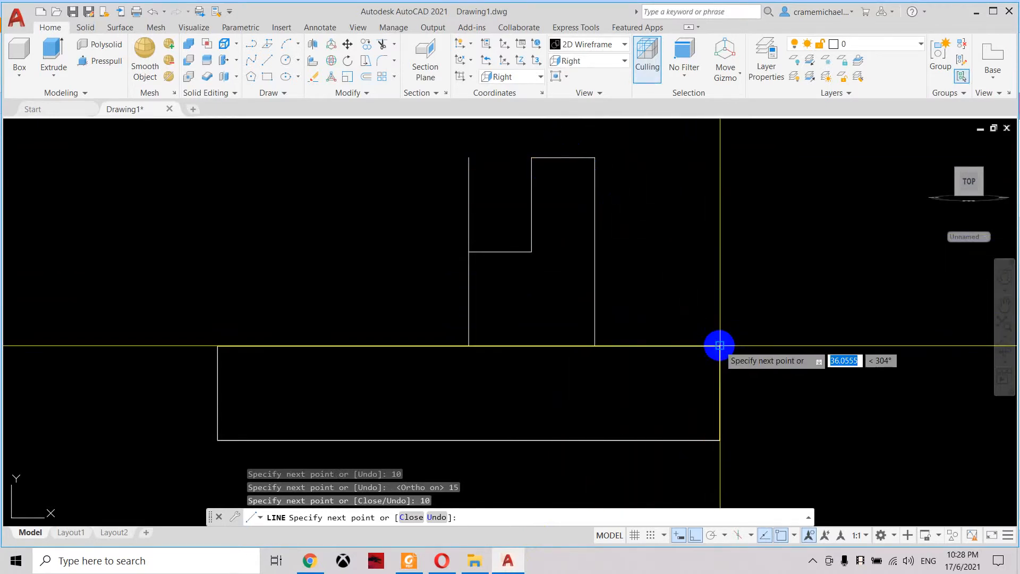
click(720, 346)
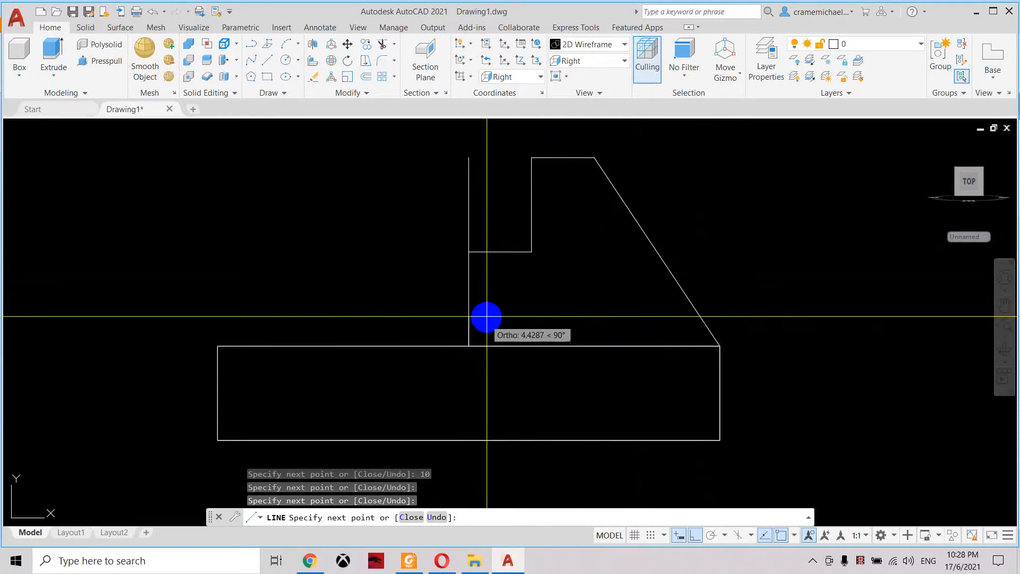
key(Escape)
key(Escape)
- Mirror the half profile, including its base line, about the vertical centre line and keep the source objects
click(468, 296)
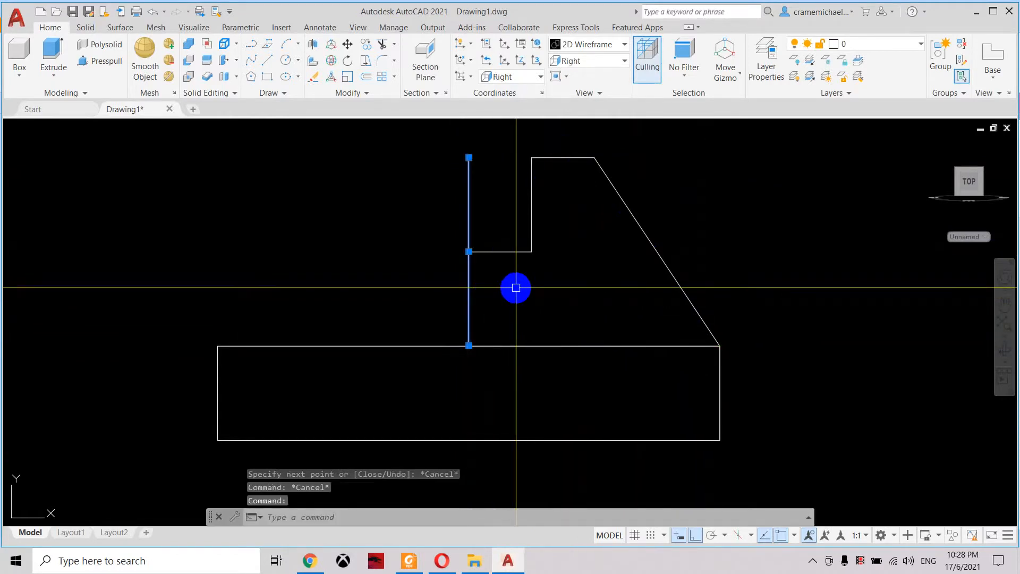
key(Escape)
click(629, 139)
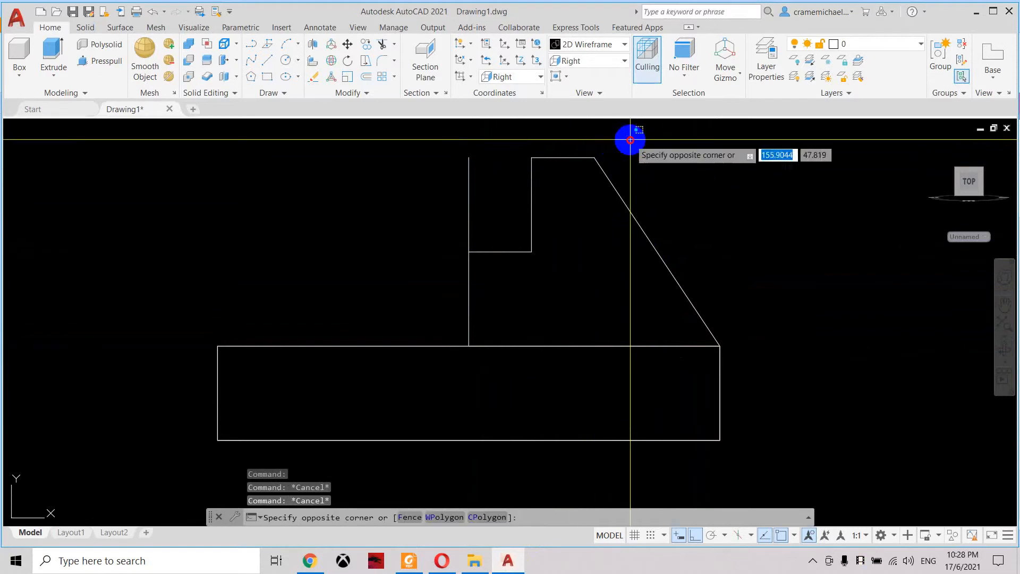
click(494, 263)
click(417, 285)
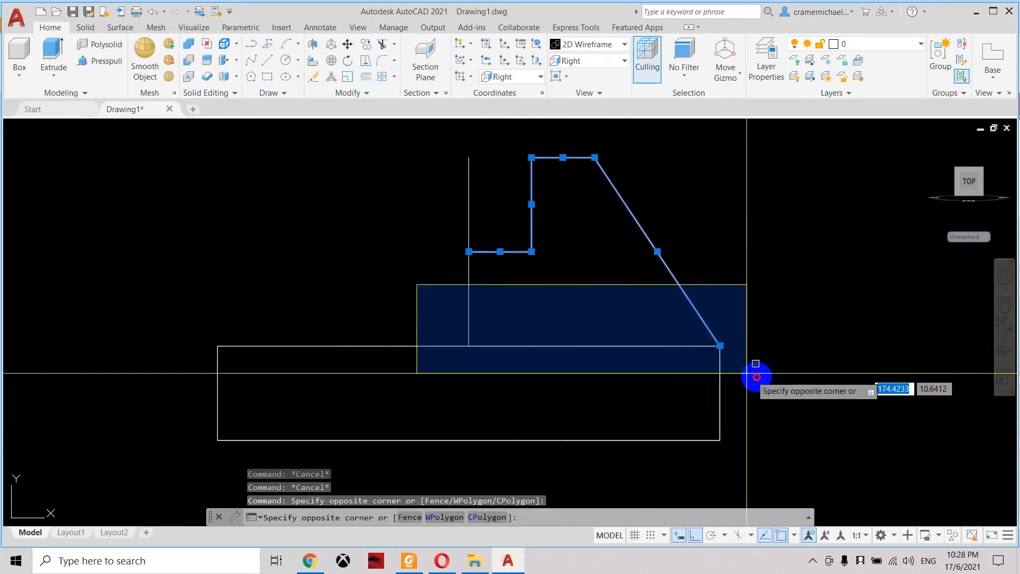
click(744, 367)
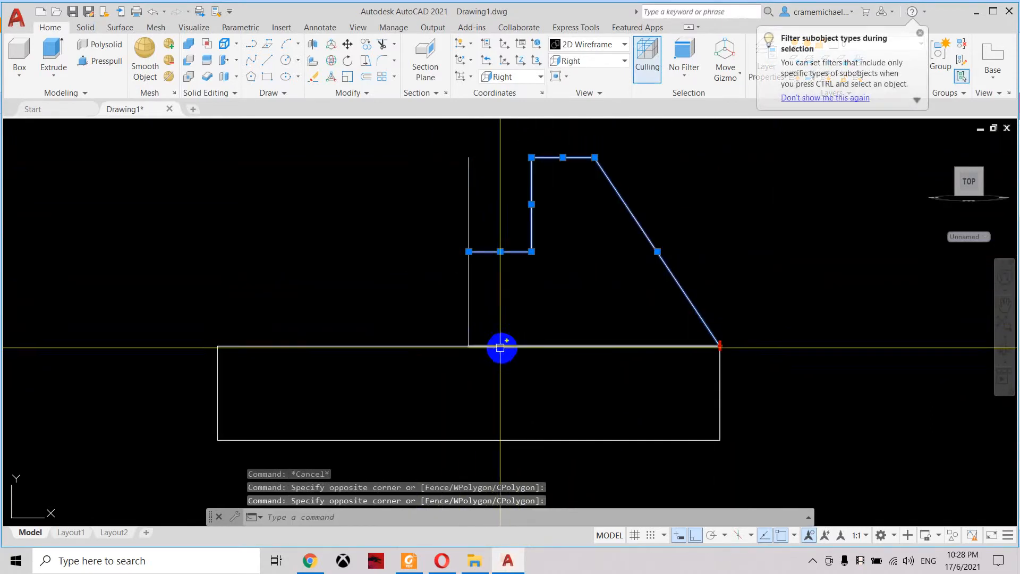
click(452, 329)
click(760, 393)
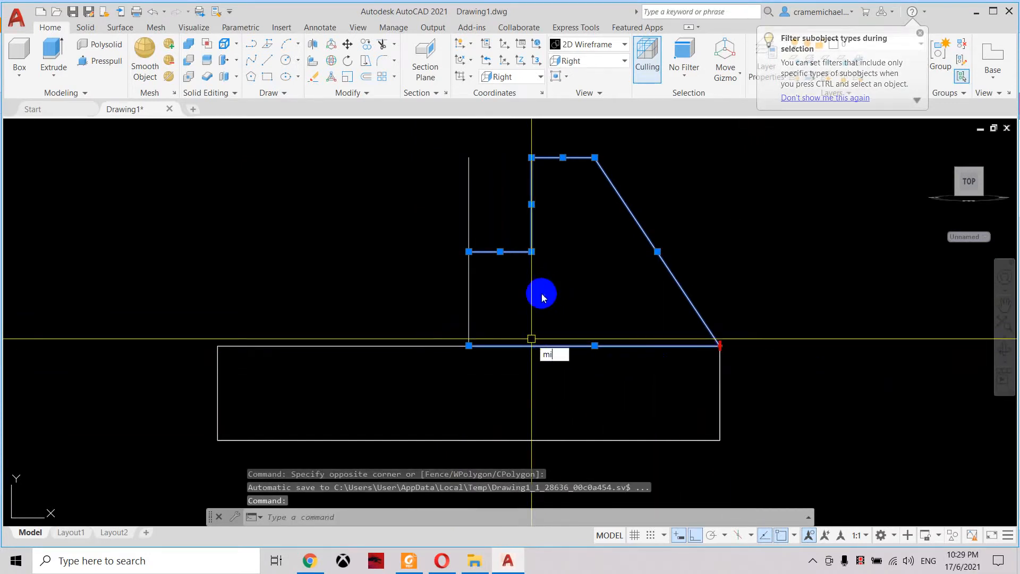
key(Return)
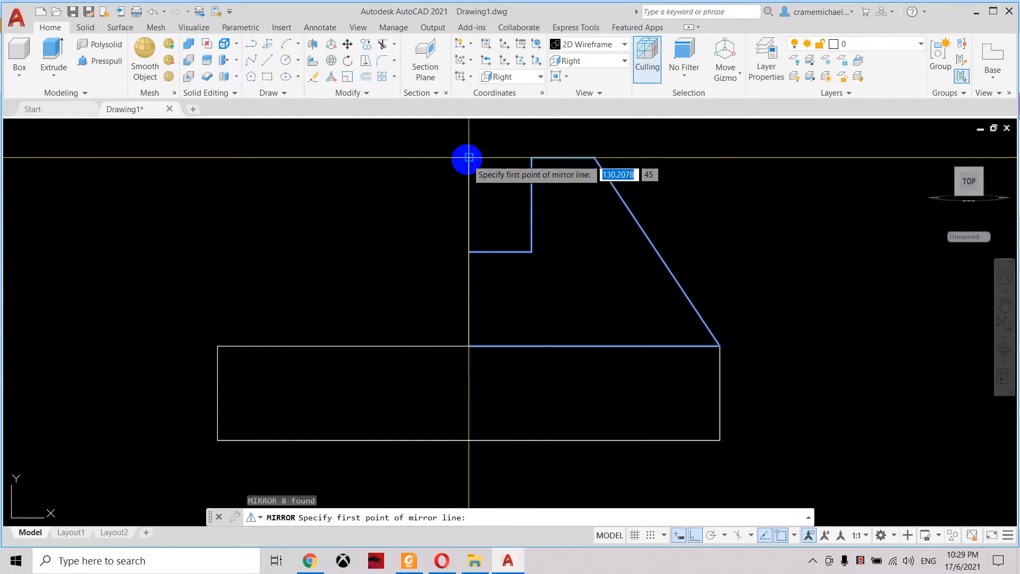
click(468, 158)
click(472, 347)
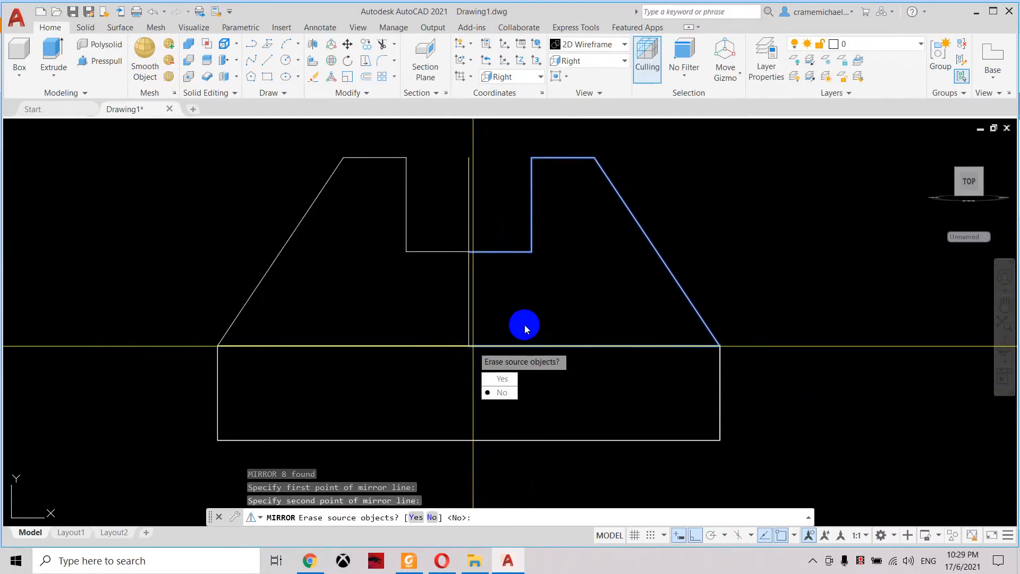
click(502, 392)
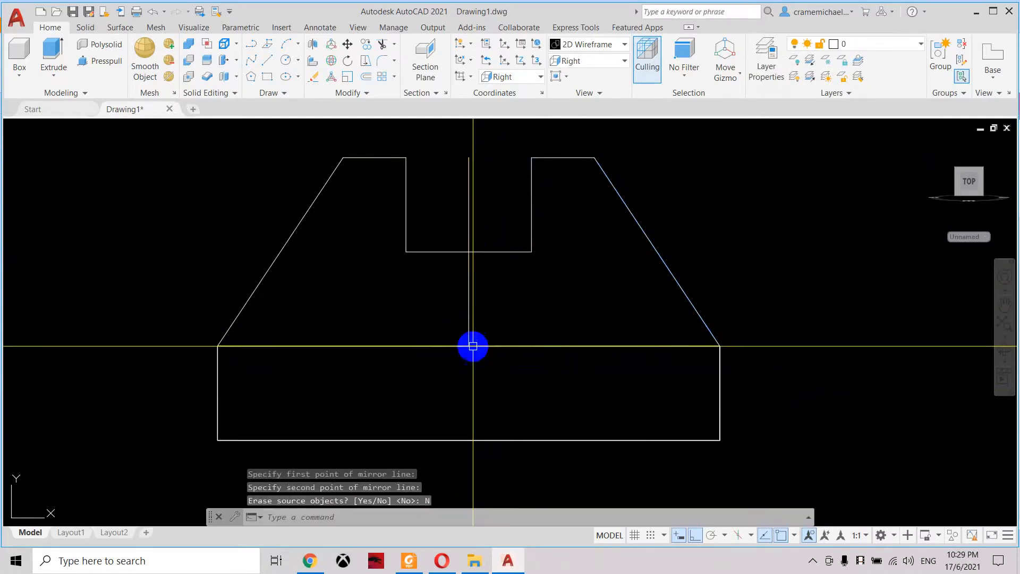
- Delete the vertical centre line from the mirrored profile
key(Escape)
key(Escape)
click(469, 289)
key(Delete)
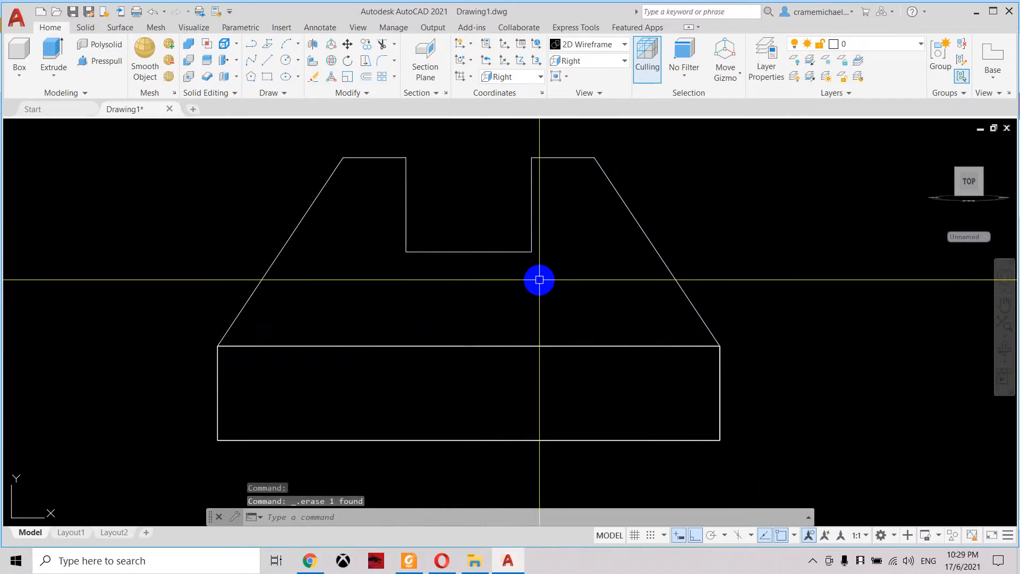
- In the SE Isometric view, start PEDIT with the Multiple option and select all lines of the notched profile, including its base
scroll(467, 273, down, 8)
mouse_move(971, 189)
mouse_down()
mouse_move(952, 210)
mouse_move(948, 196)
mouse_move(937, 220)
mouse_up()
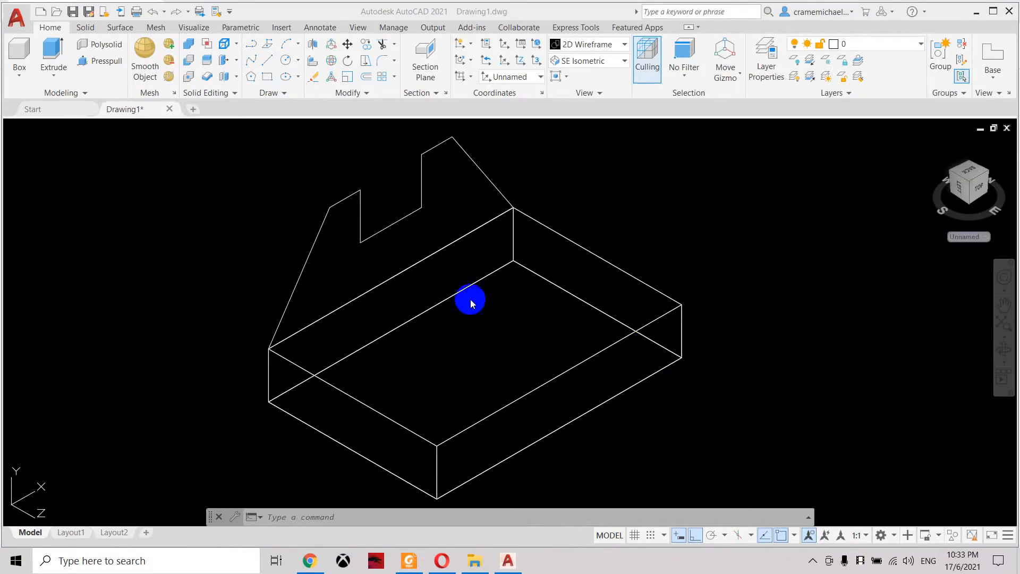
middle_drag(349, 248, 390, 303)
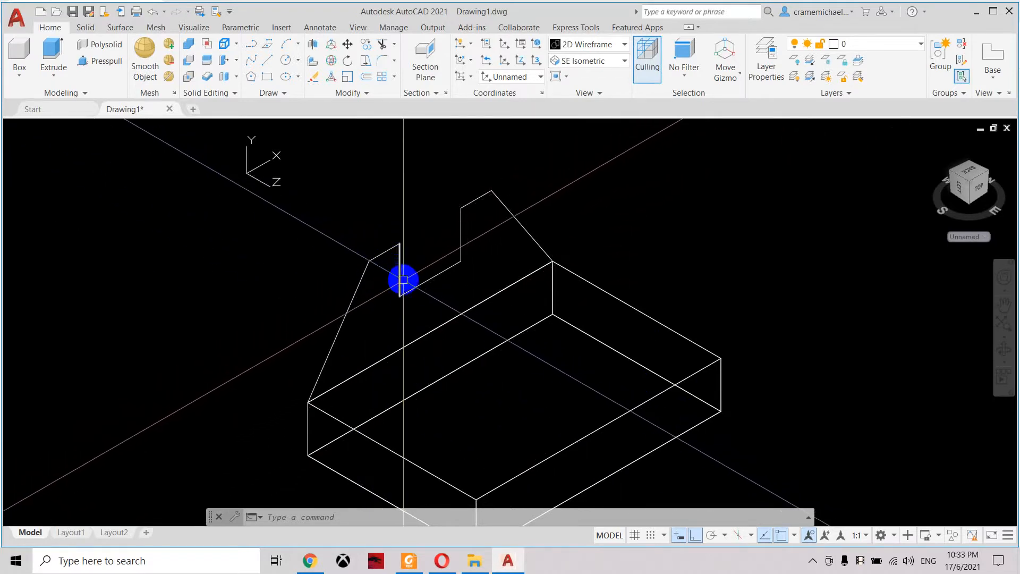
middle_drag(471, 313, 477, 298)
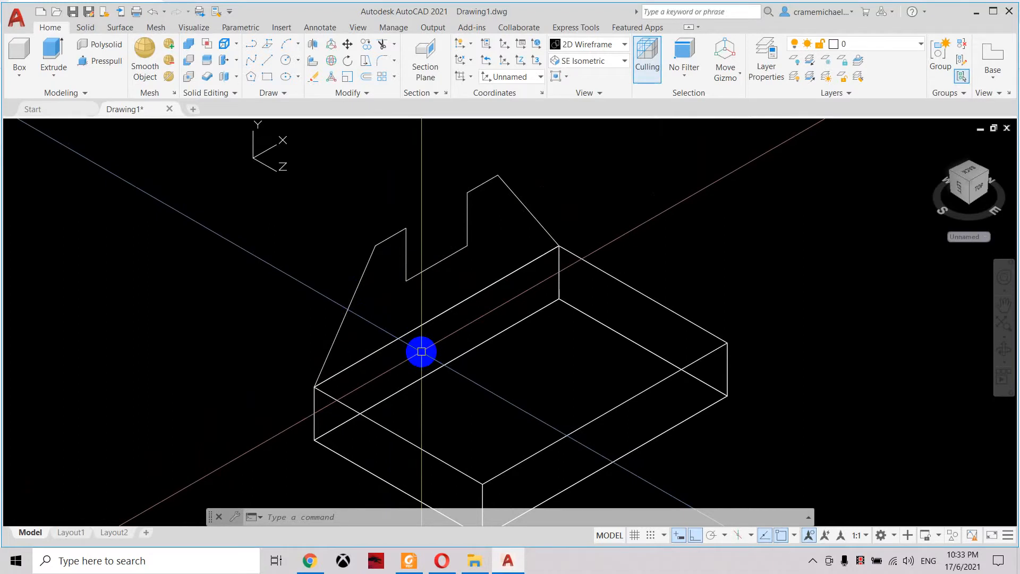
text(t)
key(Return)
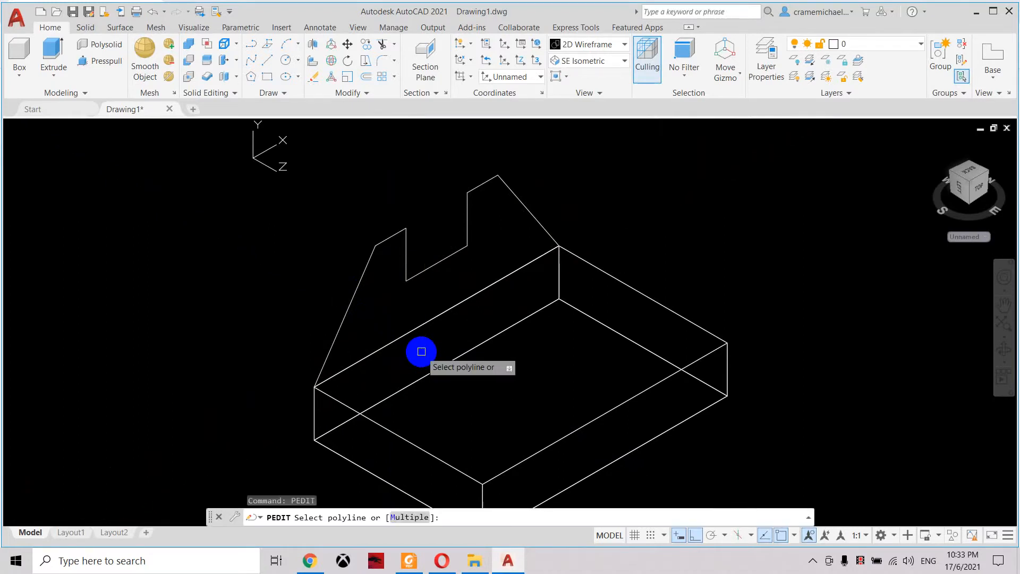
text(m)
key(Return)
click(353, 298)
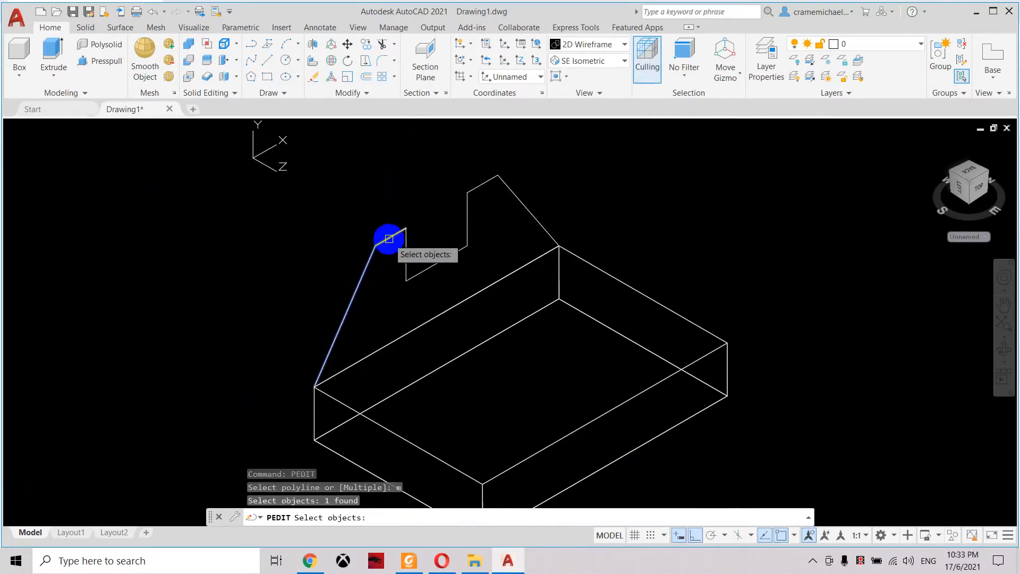
click(389, 237)
click(406, 243)
click(427, 268)
click(451, 251)
click(467, 221)
click(473, 189)
click(509, 187)
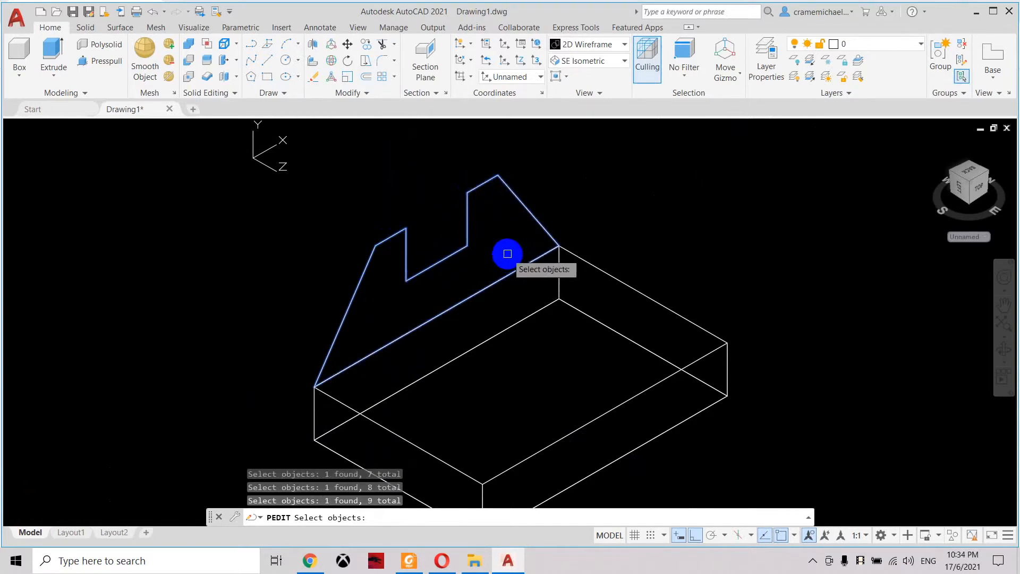
right_click(507, 254)
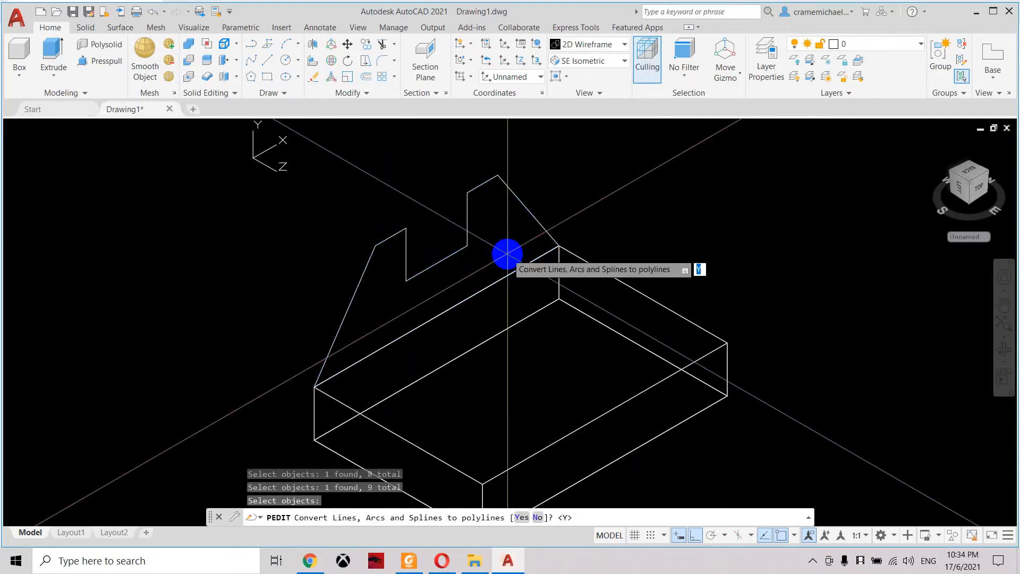
- Convert the chosen lines to polylines, join them with zero fuzz distance, and select the joined profile
text(y)
key(Return)
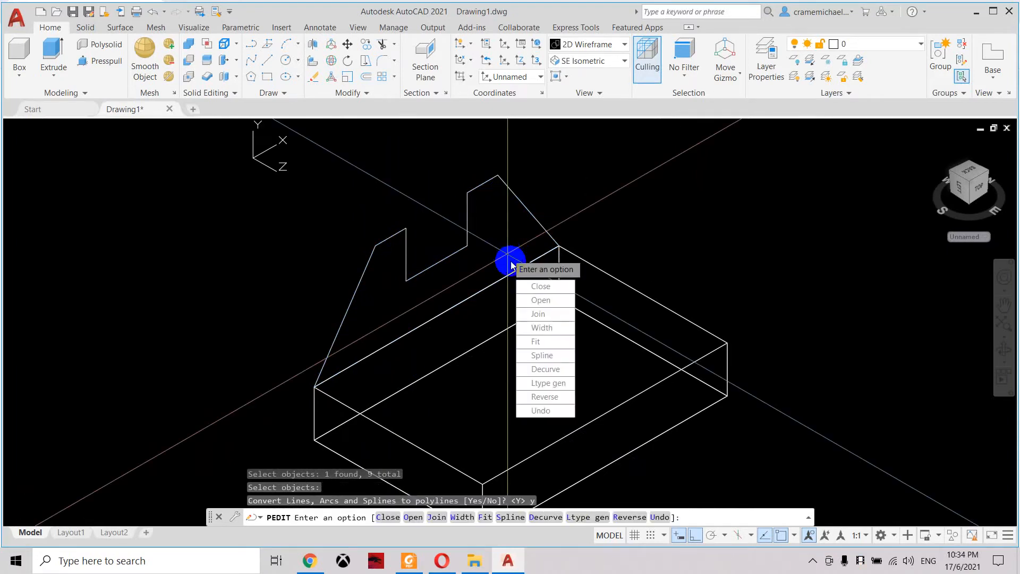
click(539, 314)
right_click(508, 257)
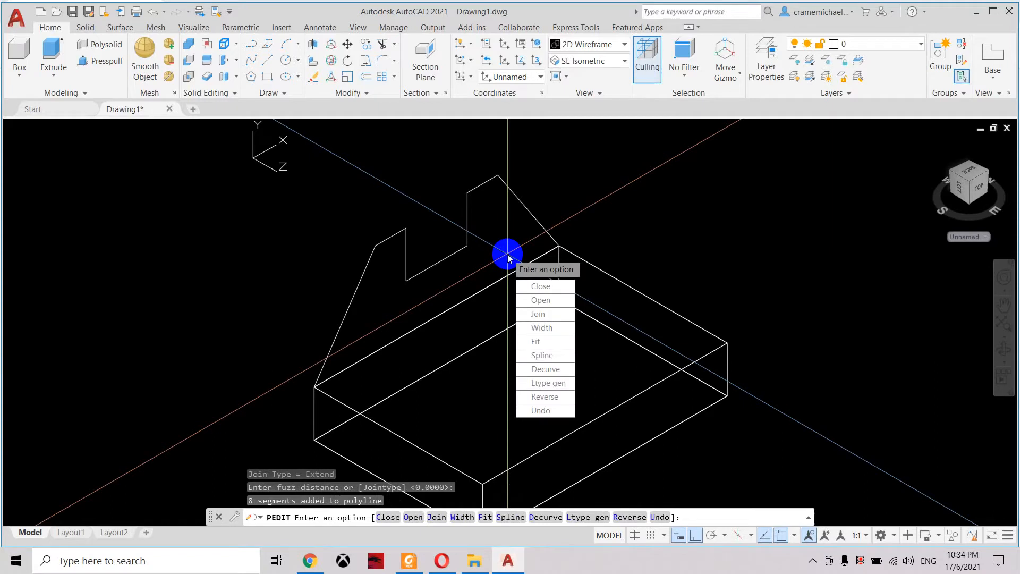
key(Escape)
key(Escape)
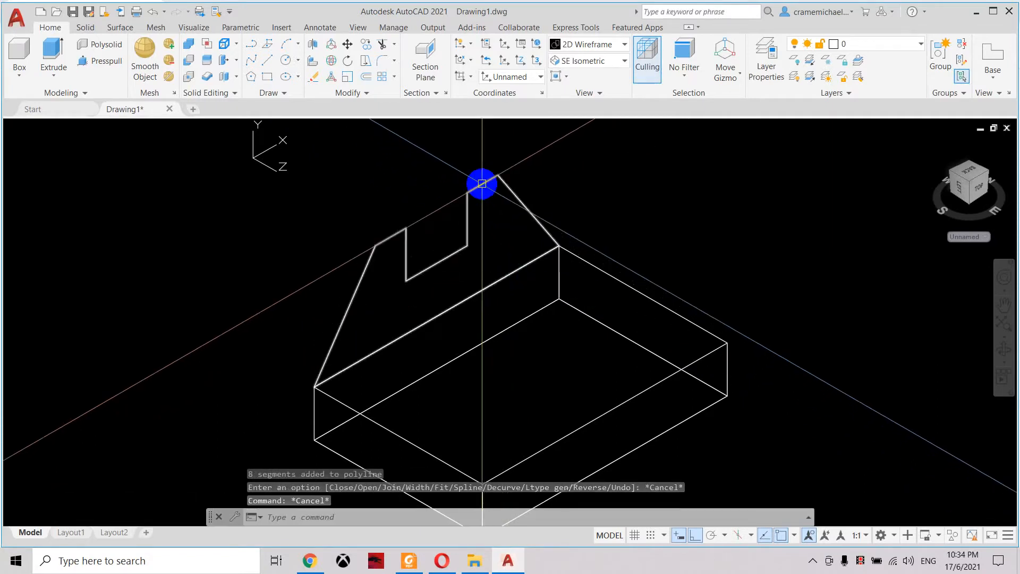
click(438, 306)
middle_drag(435, 307, 424, 274)
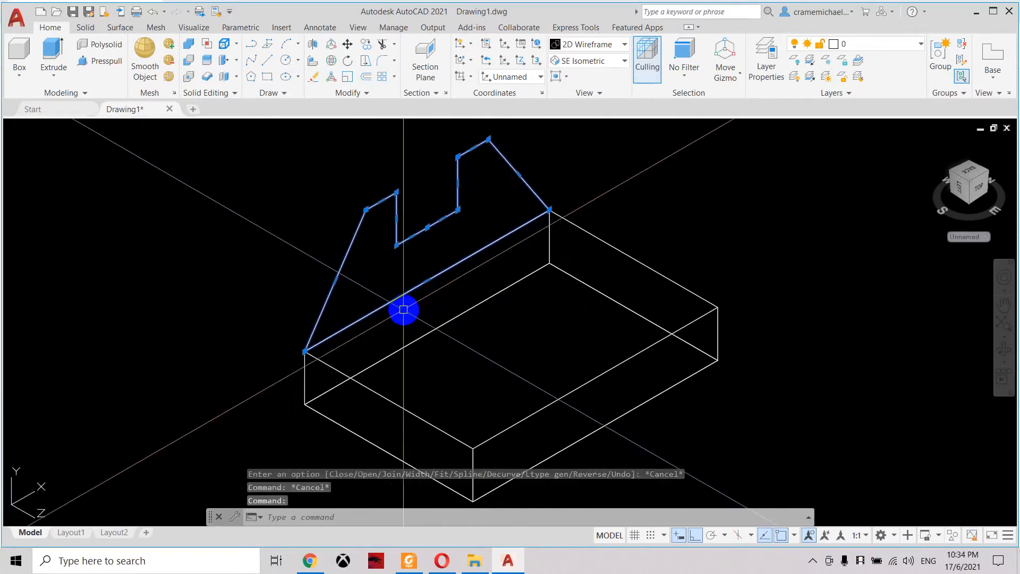
middle_drag(400, 317, 395, 340)
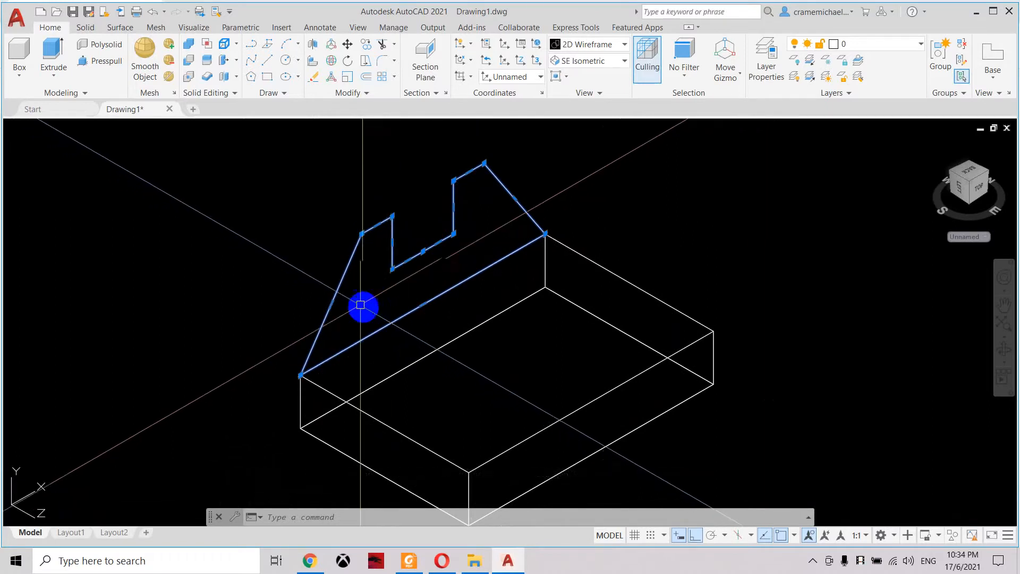
- Presspull the closed notched profile 25 mm forward over the base block
click(106, 68)
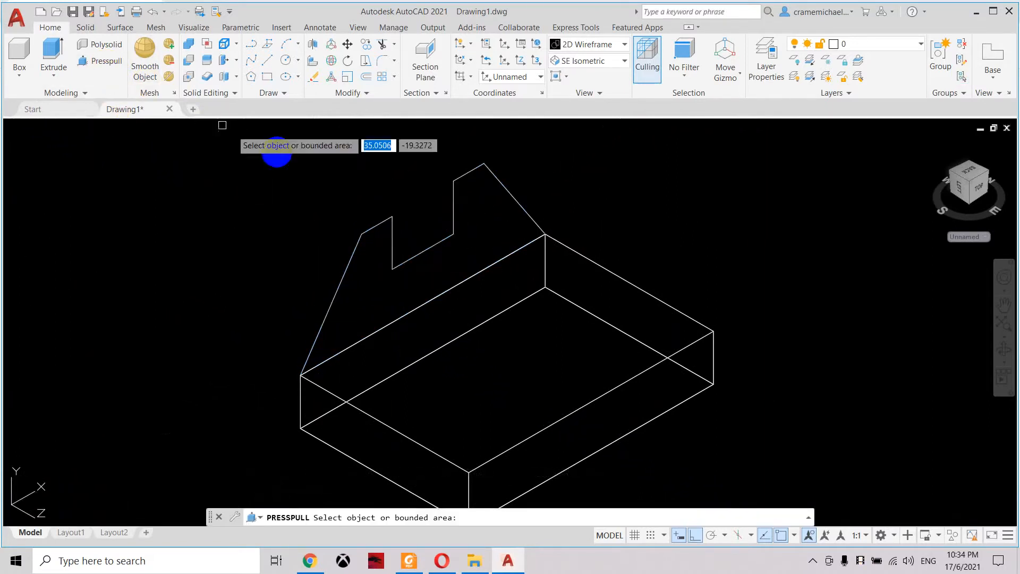
click(380, 234)
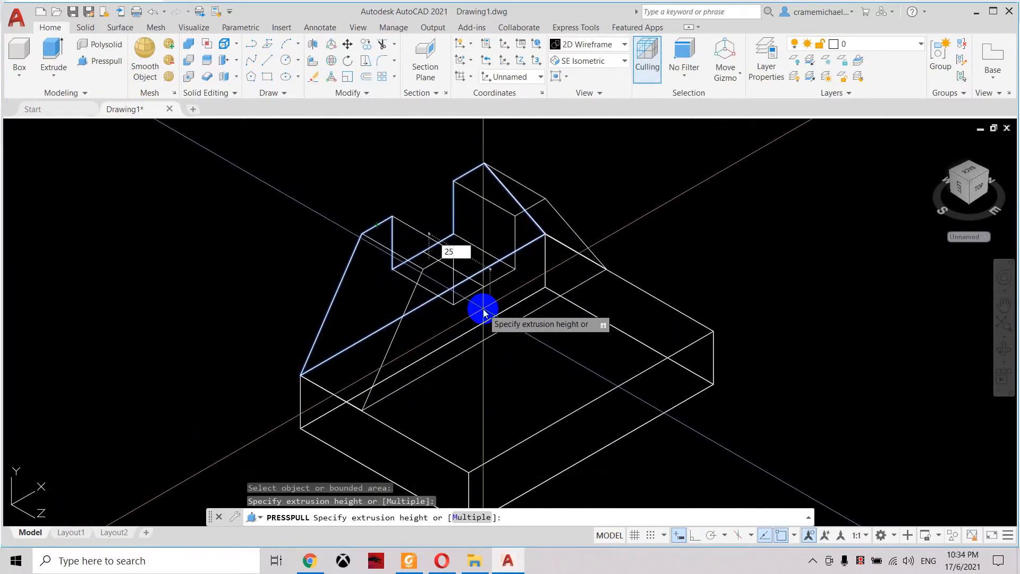
text(25)
key(Return)
- Inspect the extruded upper part from another angle and restore the SE Isometric view
scroll(558, 244, down, 6)
mouse_move(1006, 198)
mouse_down()
mouse_move(933, 159)
mouse_move(862, 309)
mouse_move(871, 212)
mouse_up()
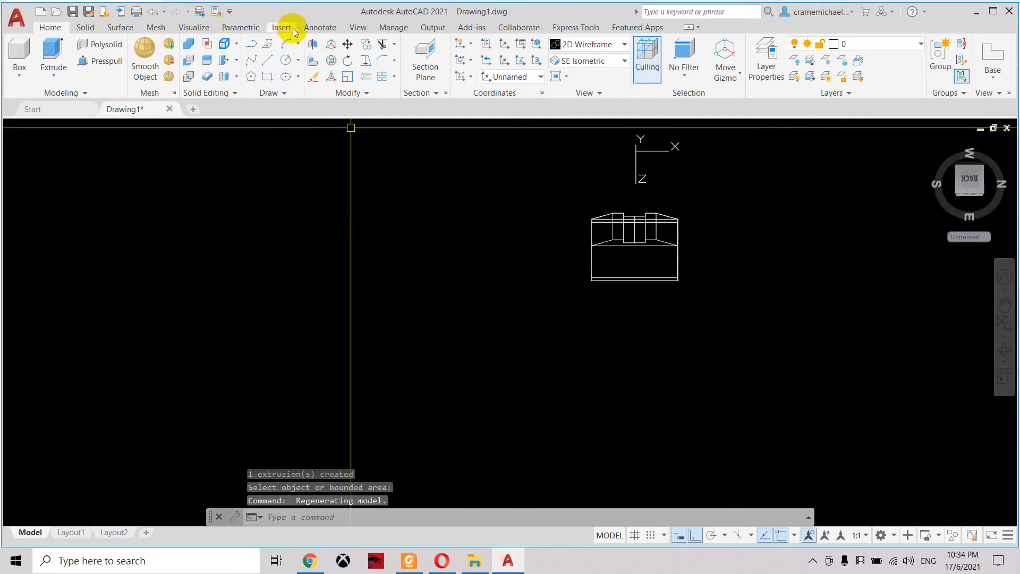
click(358, 28)
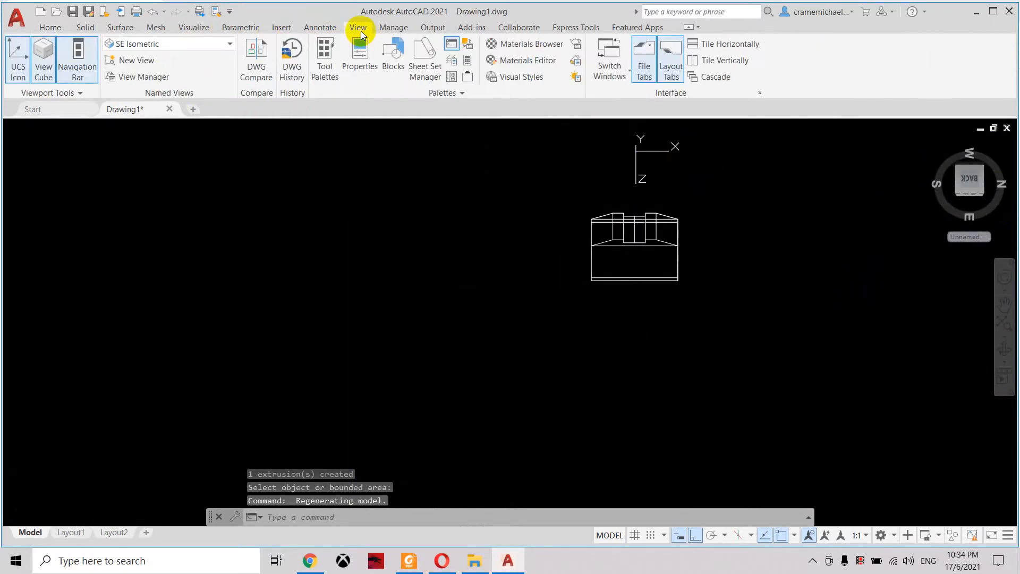
click(208, 46)
click(180, 152)
middle_drag(539, 333, 521, 305)
- Check the bracket drawing in the exam PDF in Foxit Reader, and apply the Shades of Gray visual style in AutoCAD
click(411, 566)
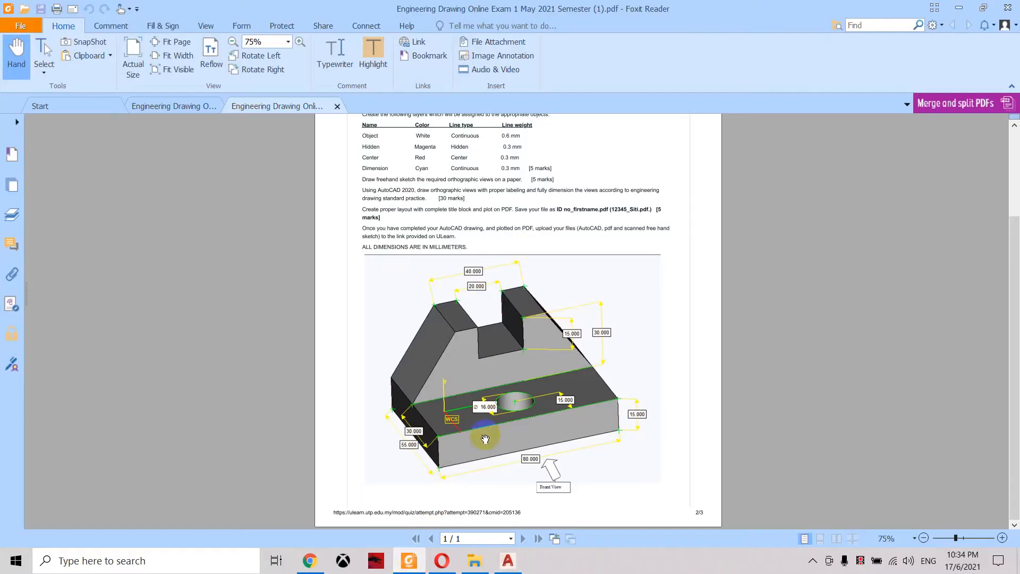
click(507, 562)
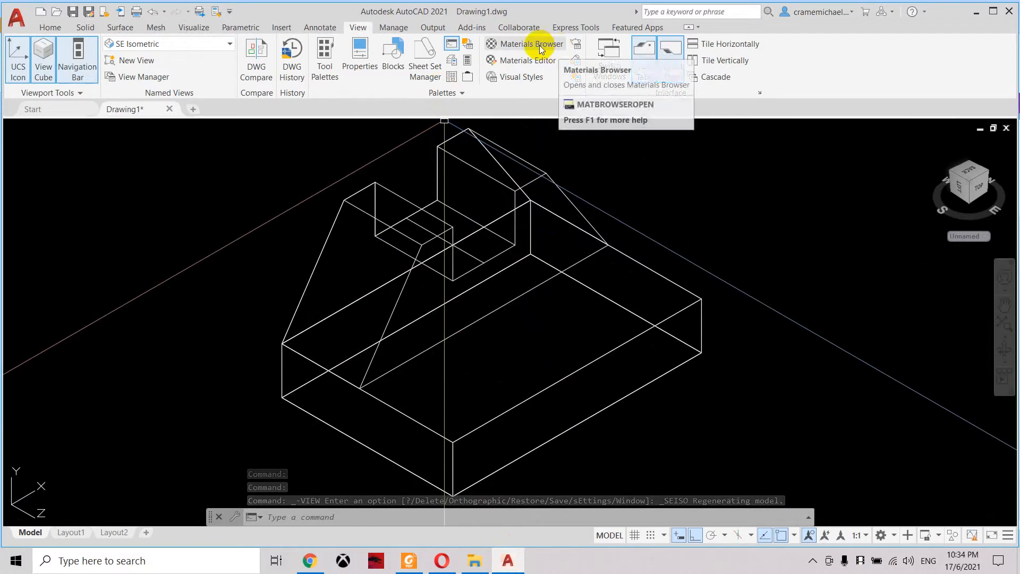
click(46, 26)
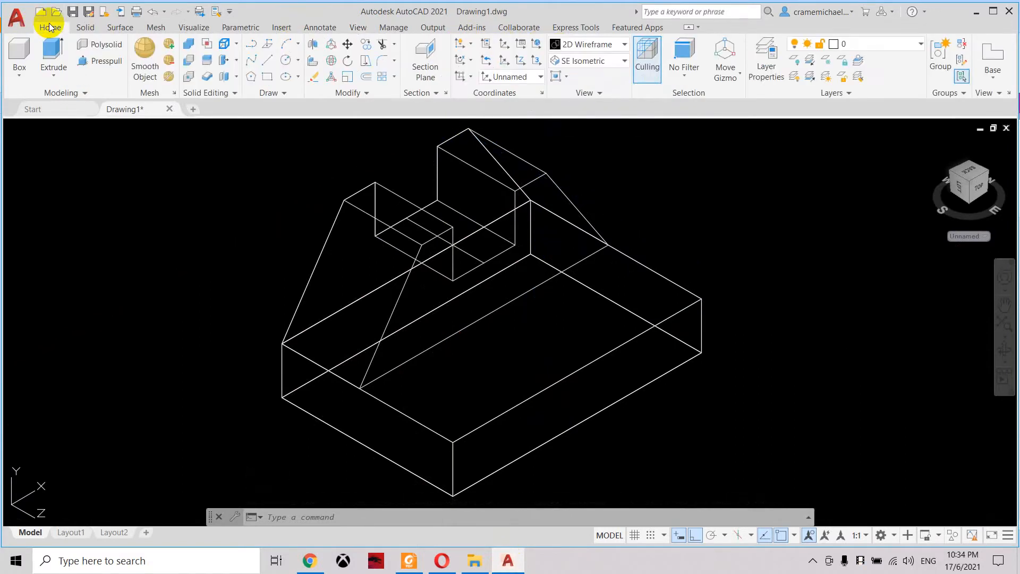
click(619, 48)
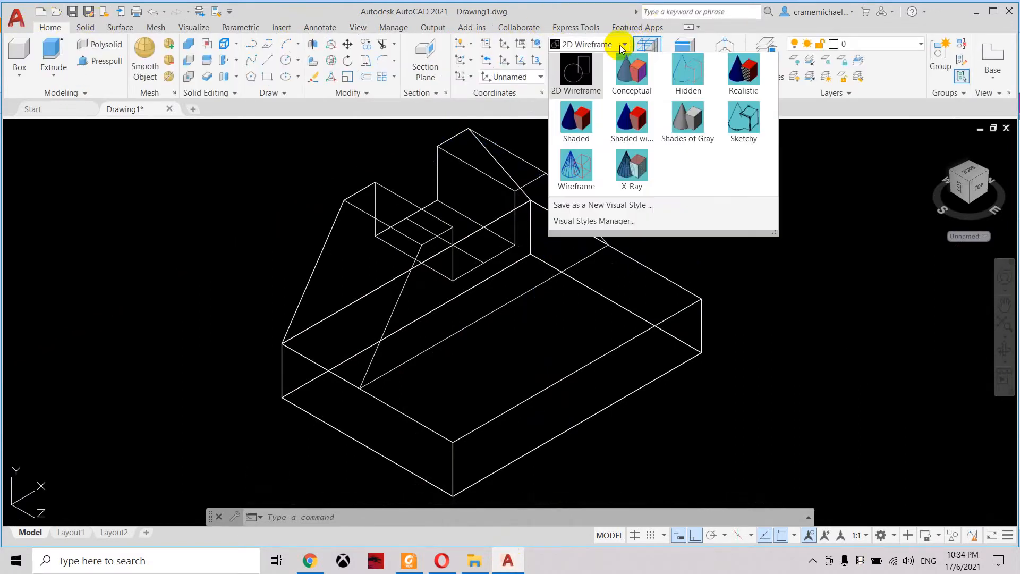
click(701, 132)
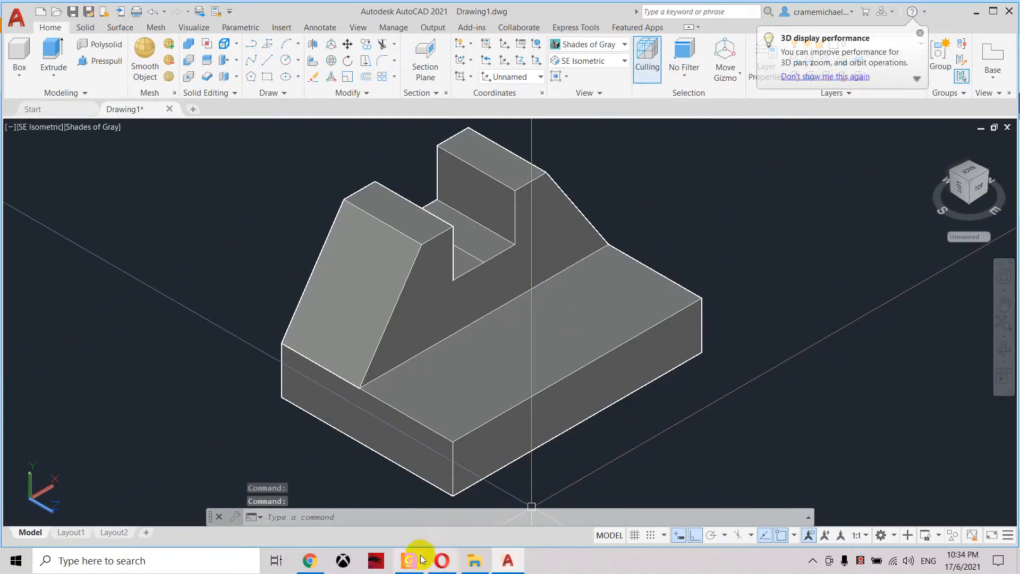
- Compare the model with the exam PDF in Foxit Reader, examine the hole's diameter and position dimensions, and return to AutoCAD
click(409, 561)
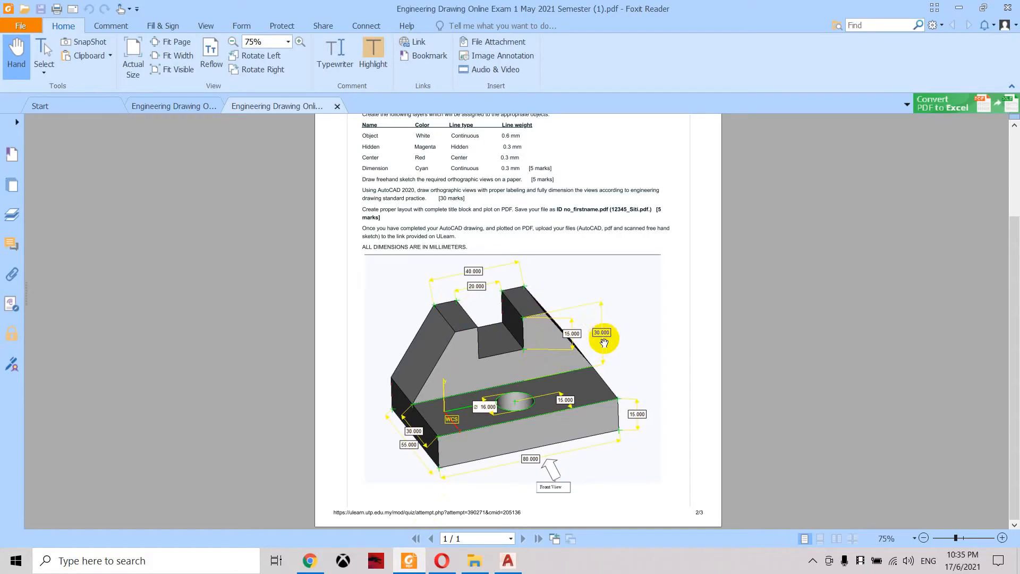
click(508, 559)
middle_drag(428, 316, 396, 314)
key(Escape)
click(409, 561)
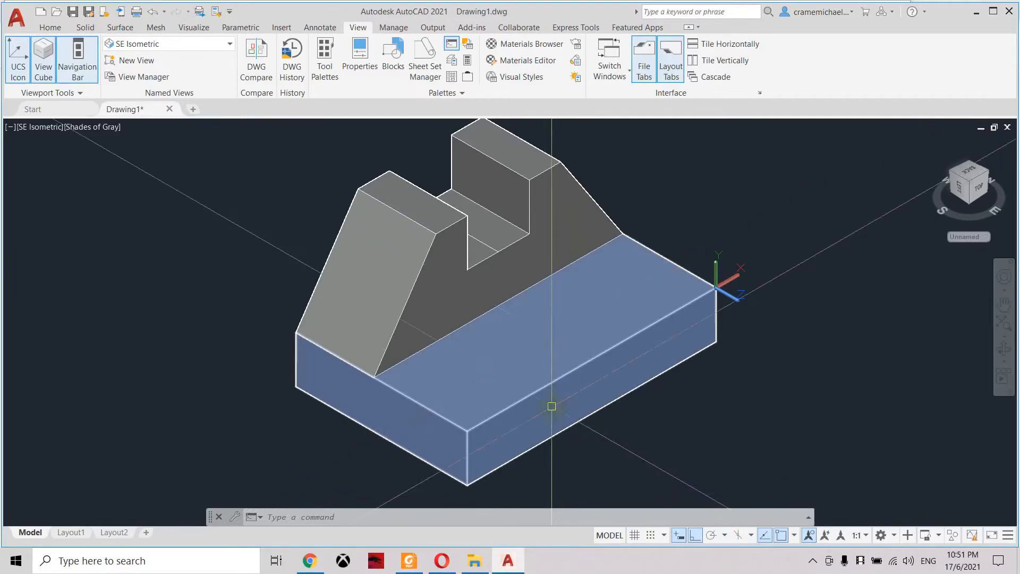
click(409, 561)
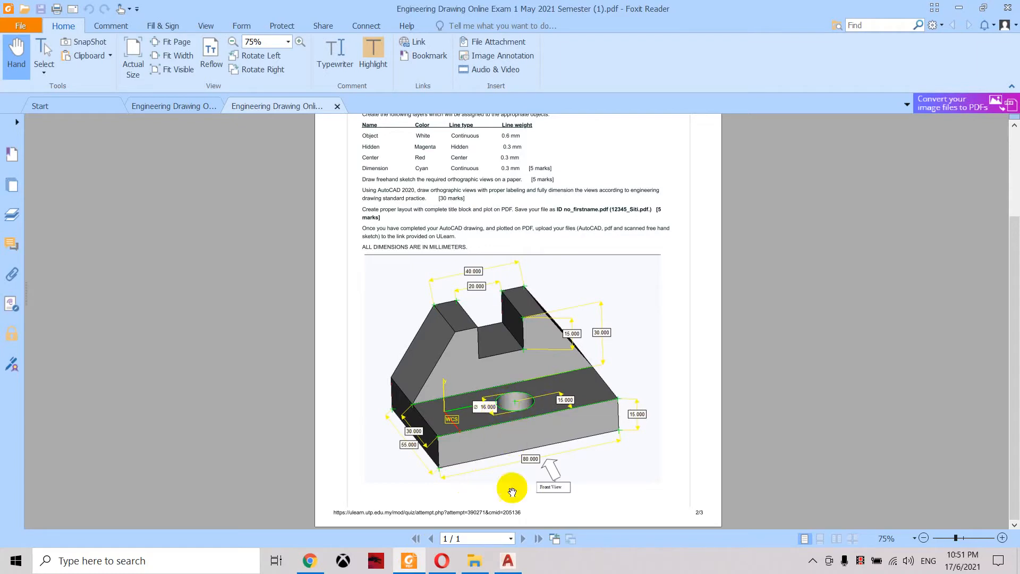
click(505, 564)
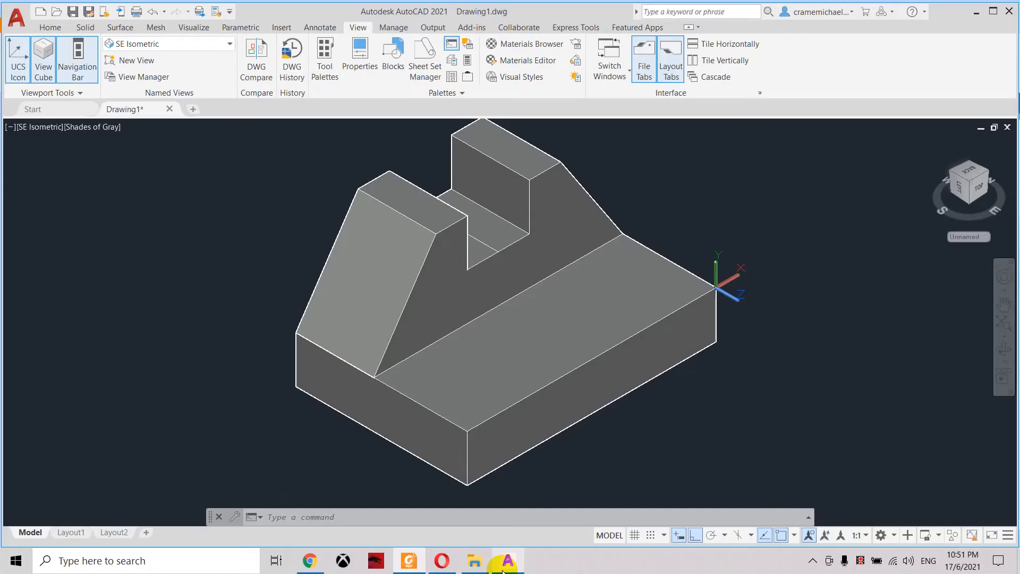
- Draw a 15 mm construction line across the base's top face, perpendicular from the midpoint of its front upper edge
scroll(576, 353, up, 3)
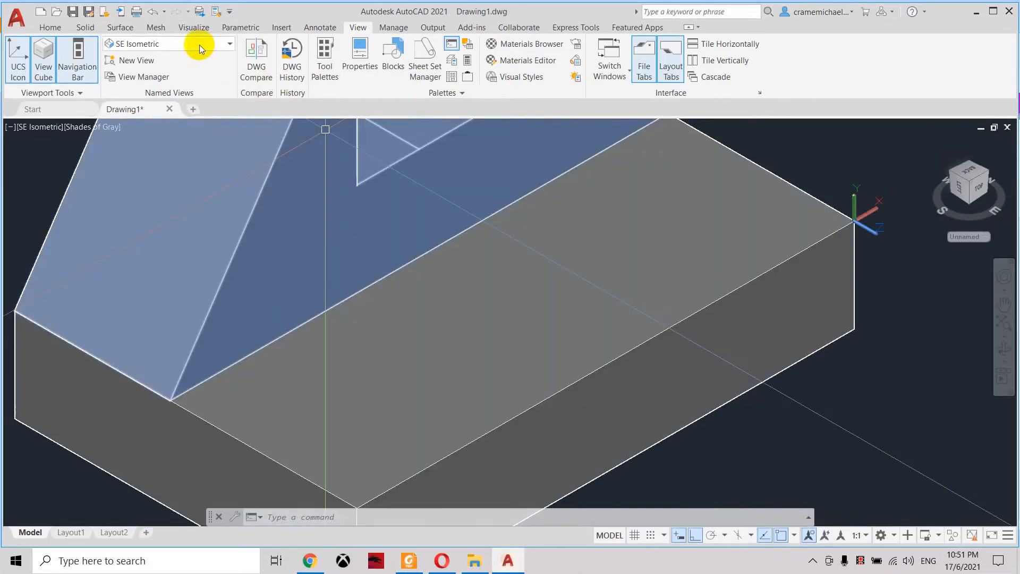
click(51, 28)
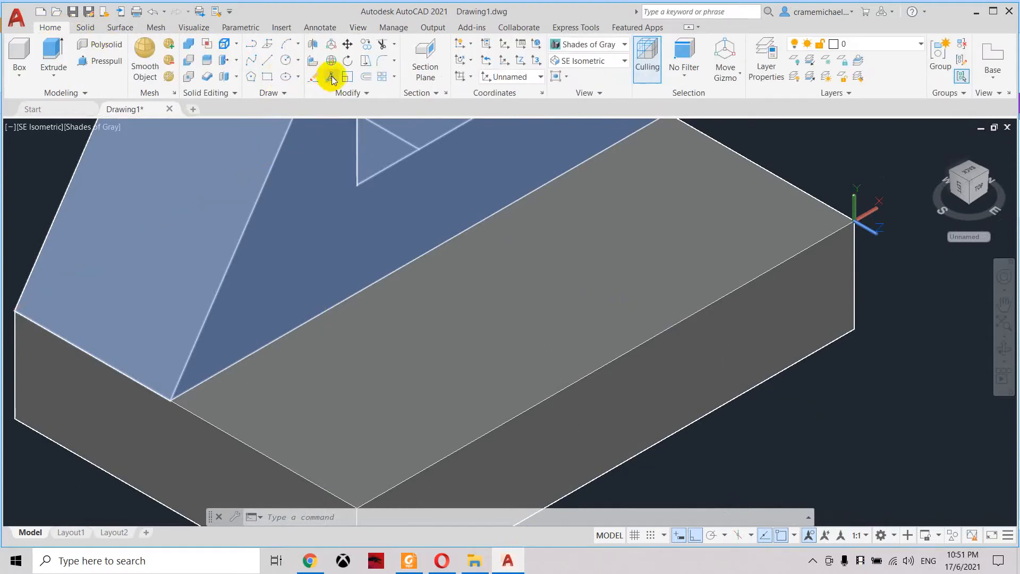
click(268, 62)
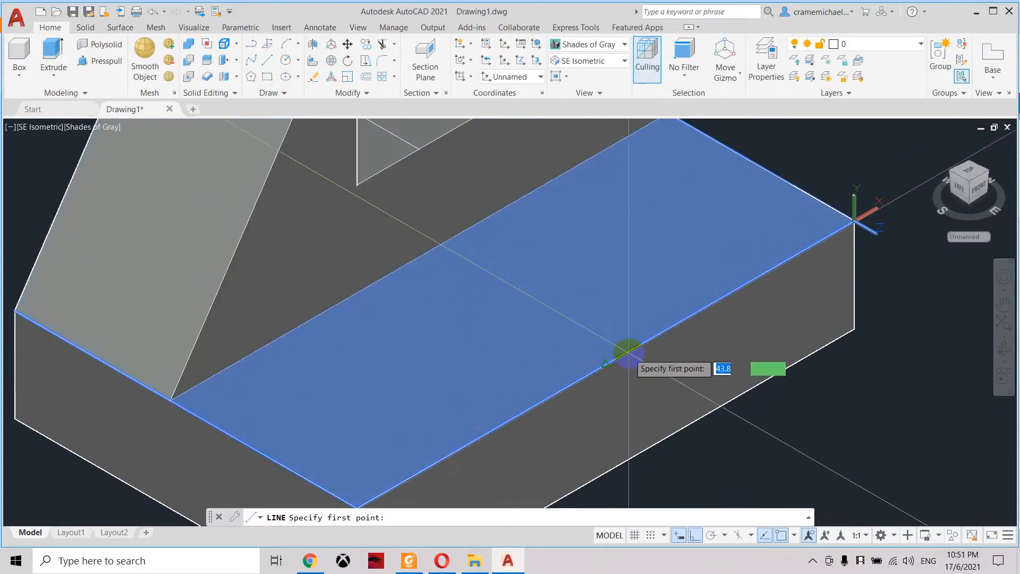
click(598, 367)
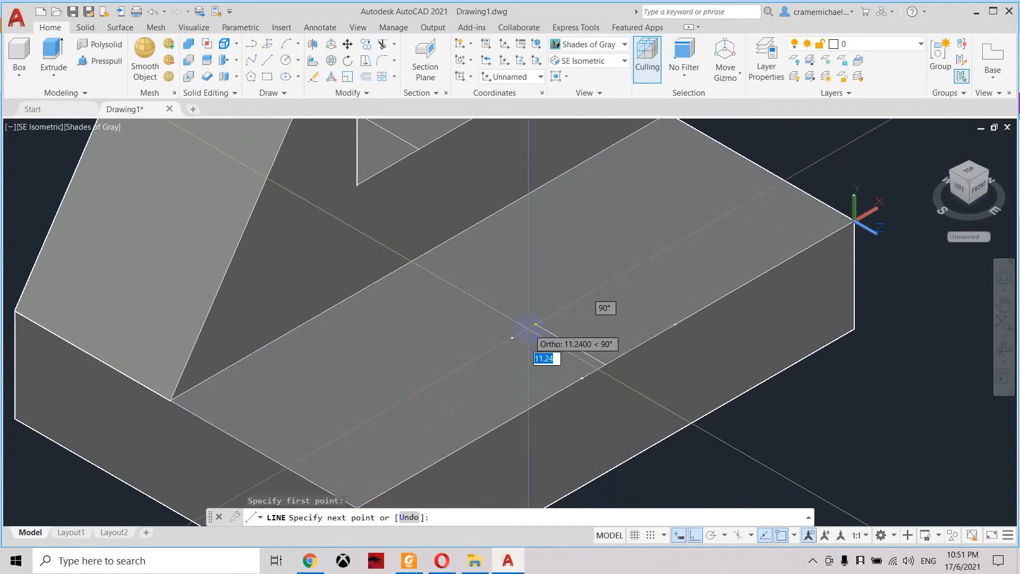
text(1)
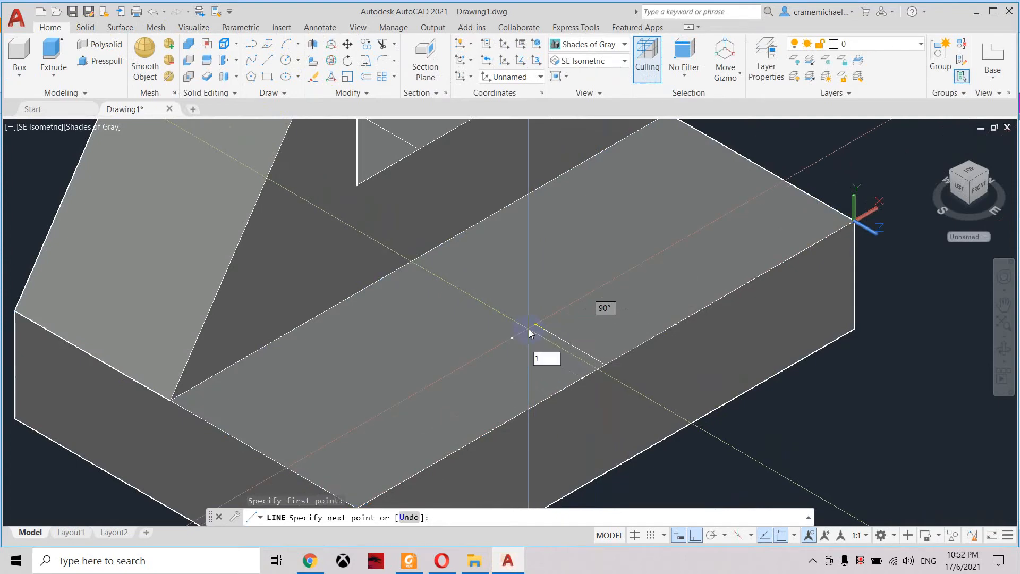
text(5)
key(Return)
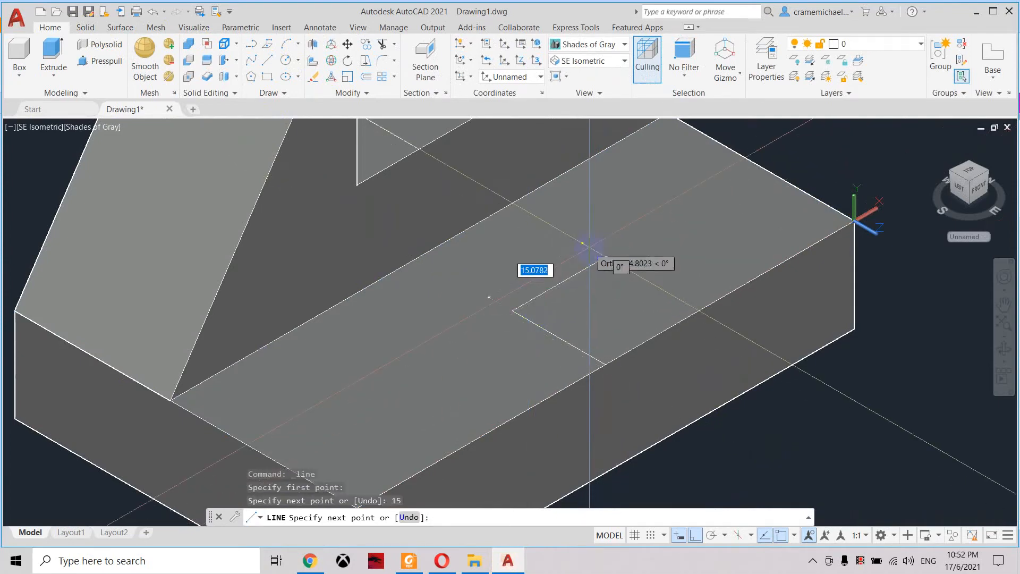
key(Return)
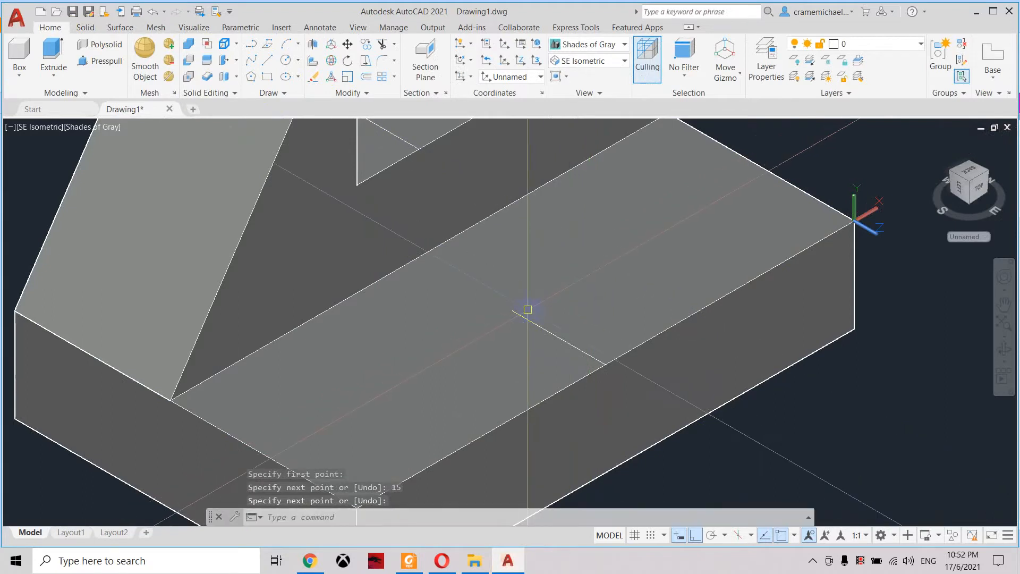
- Draw a circle of radius 8 mm centred on the inner end of the 15 mm construction line
click(287, 62)
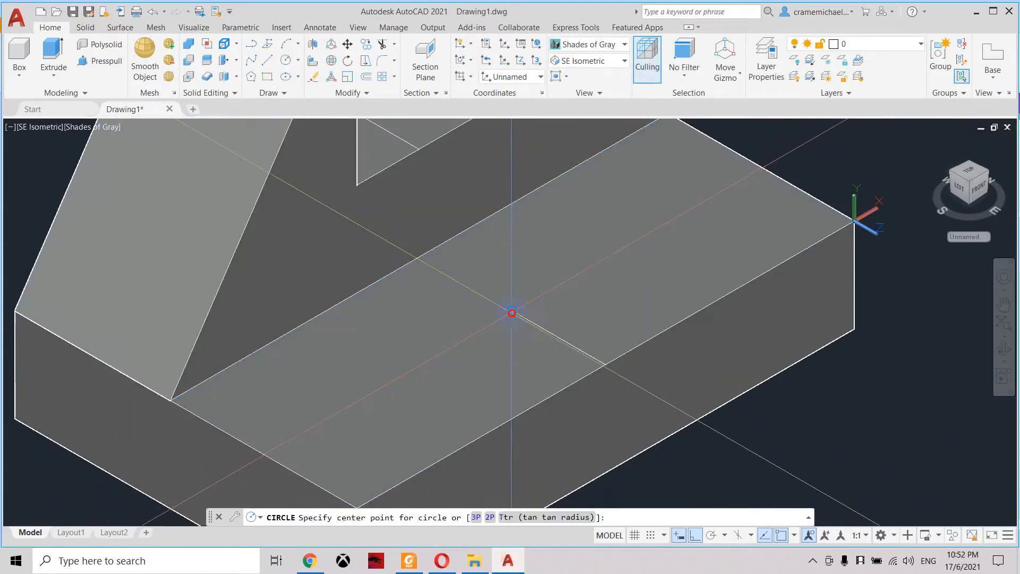
click(511, 311)
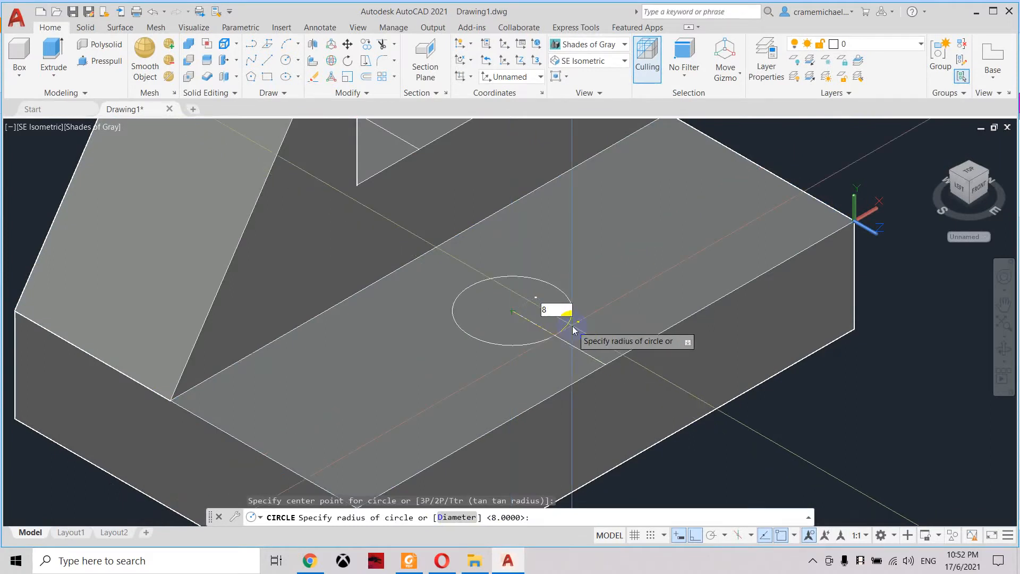
key(Return)
key(Escape)
- Try to erase the 15 mm construction line on the base's top face, and undo the erase
click(546, 330)
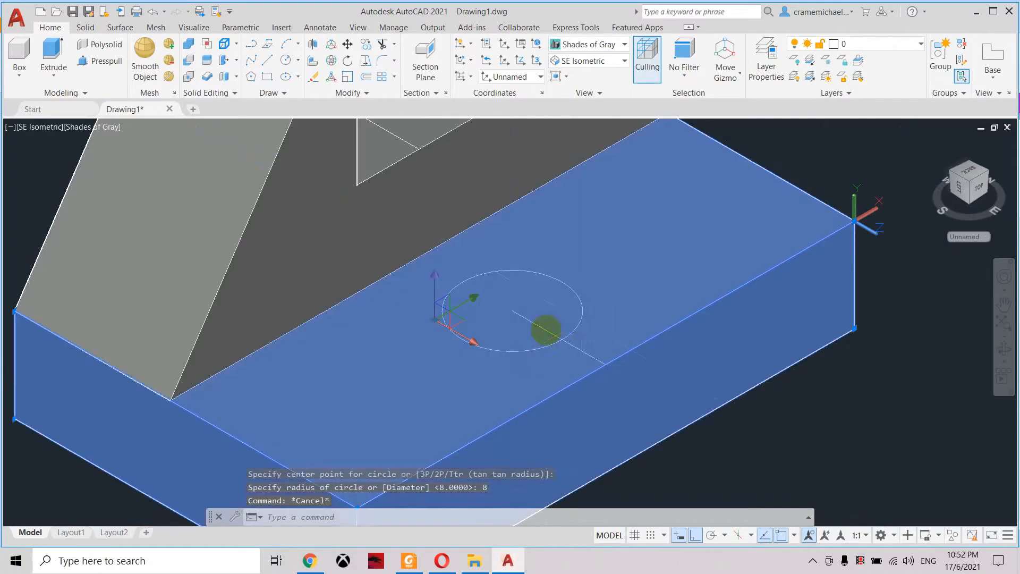
key(Escape)
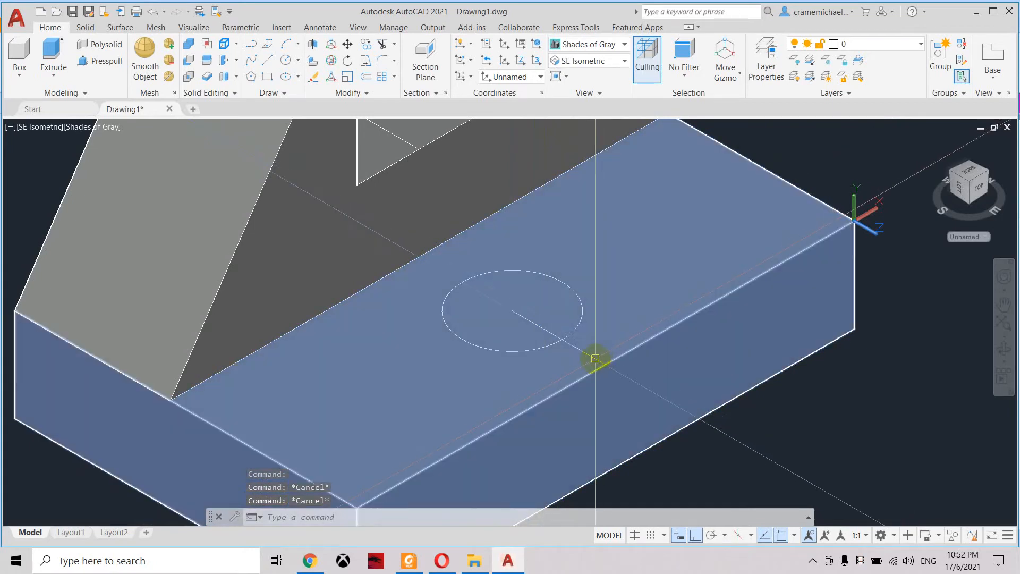
click(603, 357)
text(E)
key(Return)
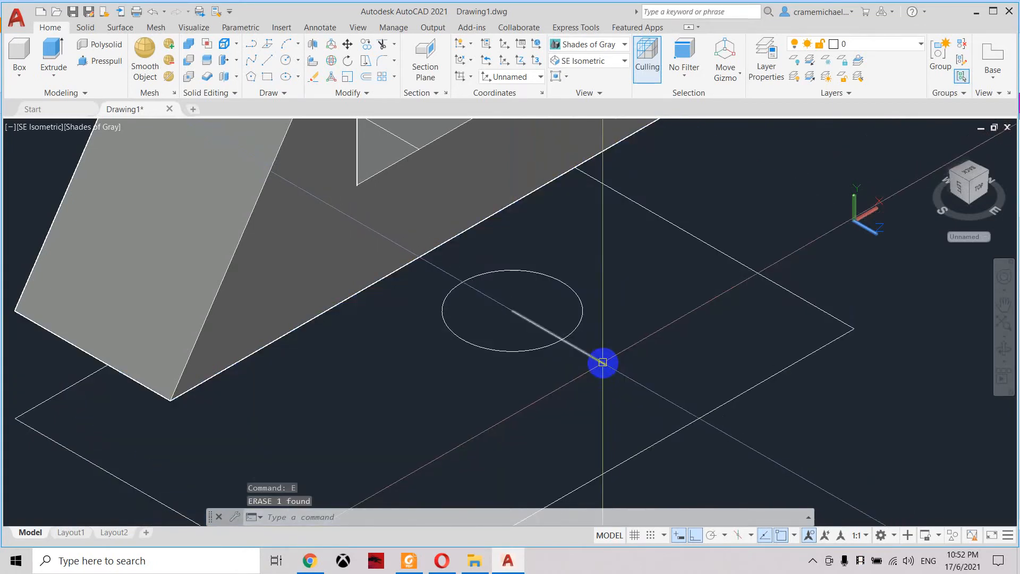
key(ctrl+z)
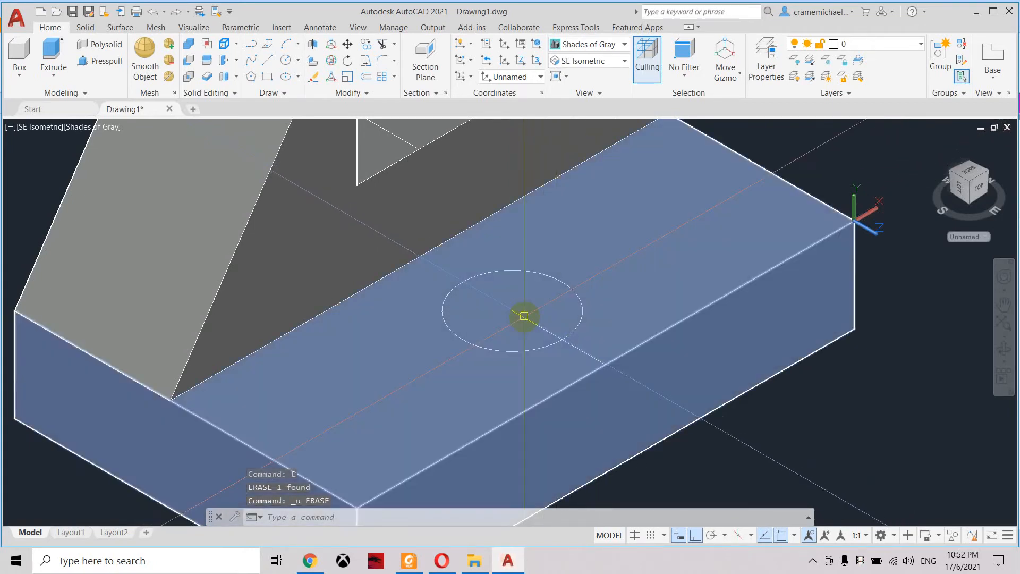
- Window-select the 15 mm construction line and the leftover line at the base's front face, and erase both
scroll(524, 316, down, 5)
click(536, 388)
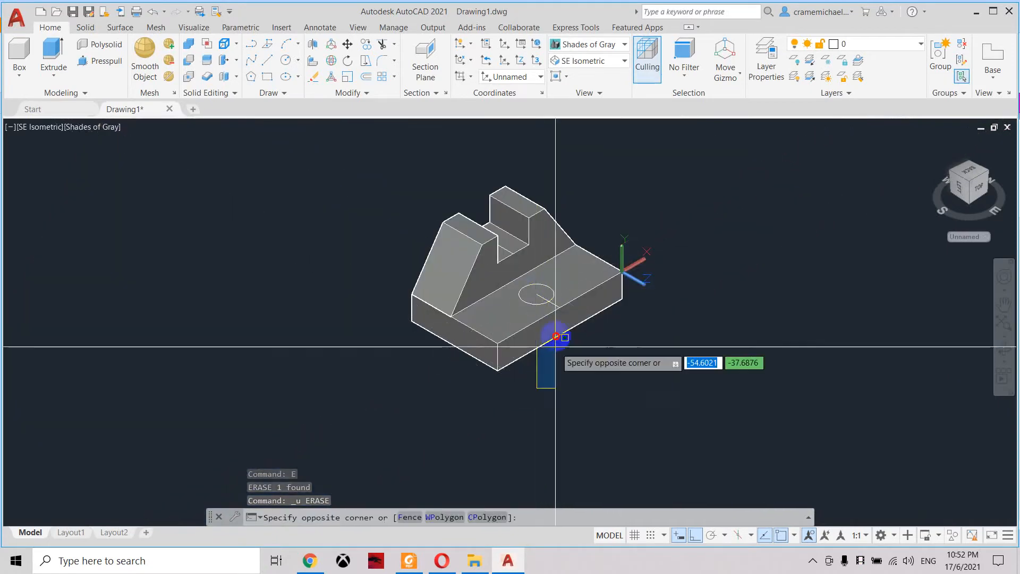
click(578, 263)
click(536, 377)
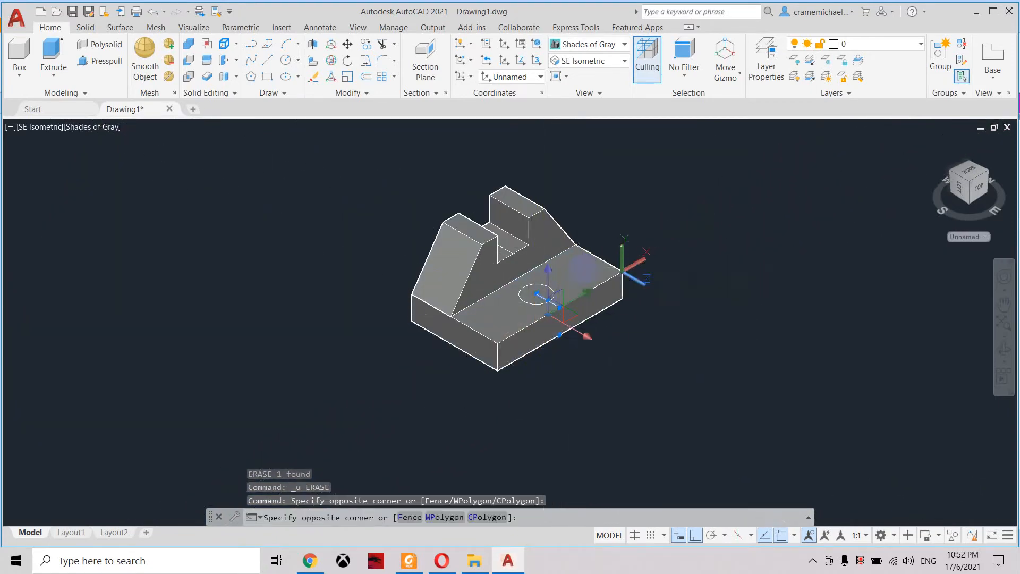
click(583, 268)
text(E)
key(Return)
- Presspull the circular area about 32 mm downward through the base to cut the hole, and inspect it from another angle
scroll(538, 294, up, 5)
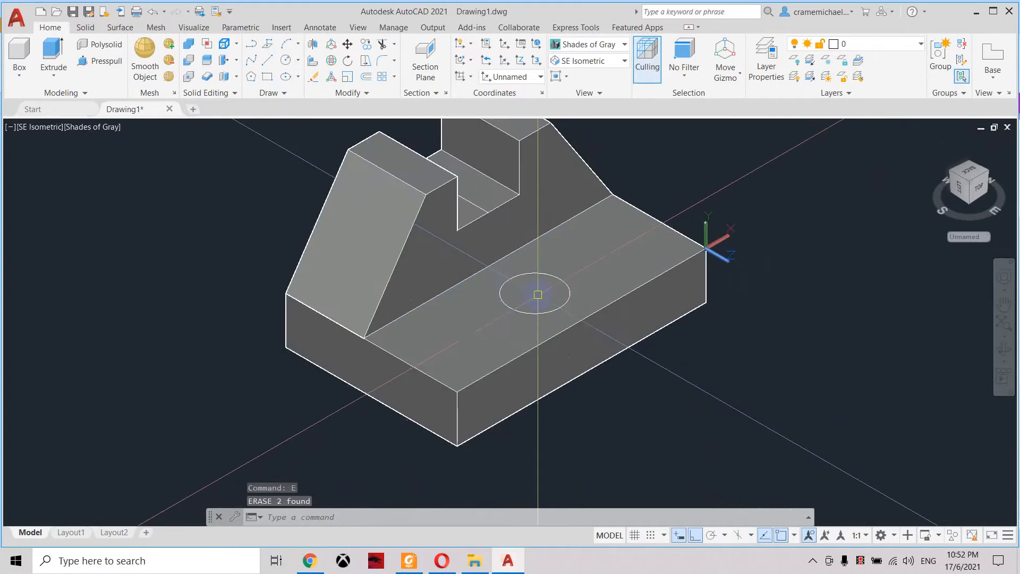
scroll(538, 294, up, 3)
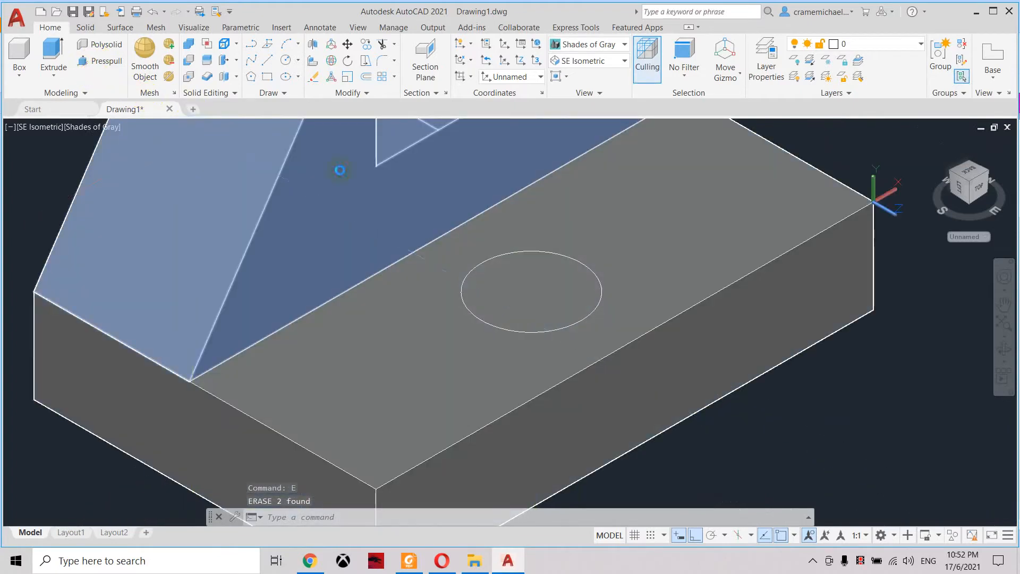
click(106, 61)
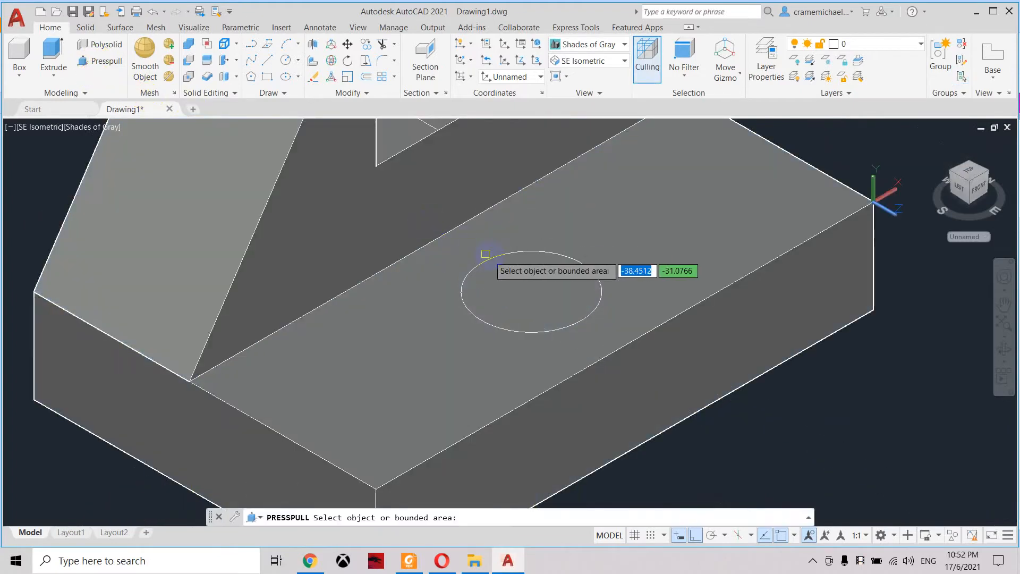
click(527, 272)
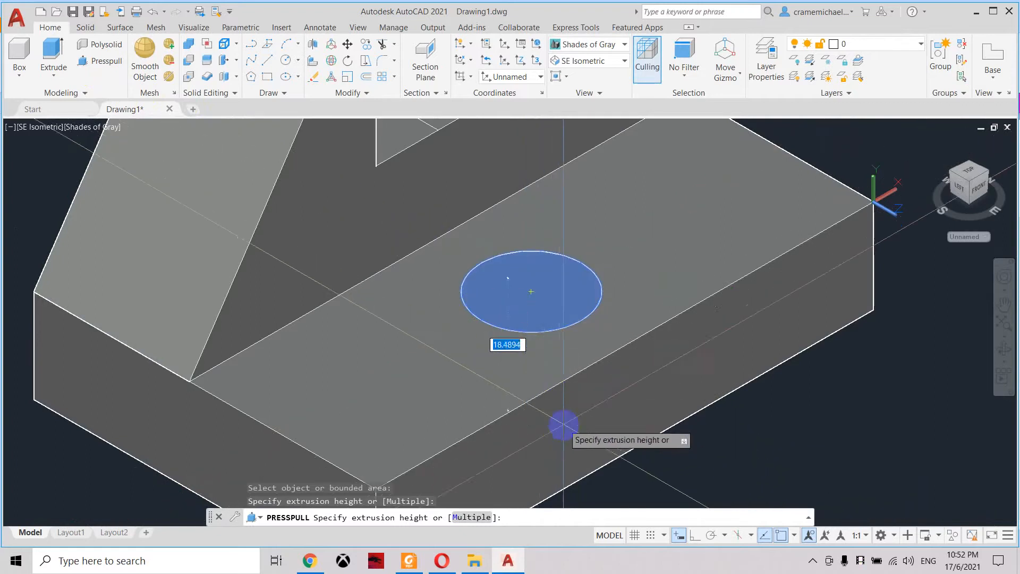
middle_drag(563, 424, 562, 327)
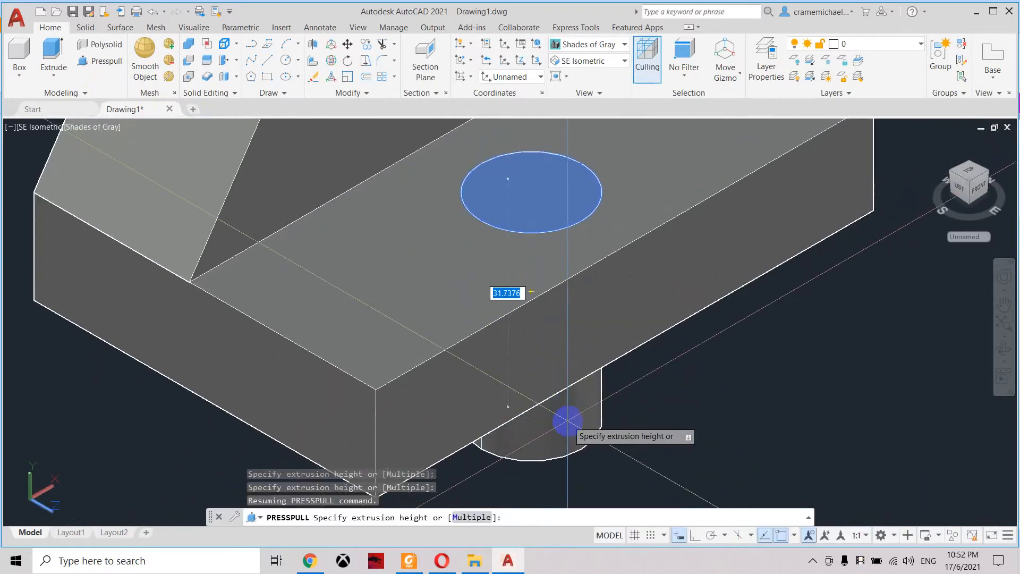
scroll(568, 421, down, 3)
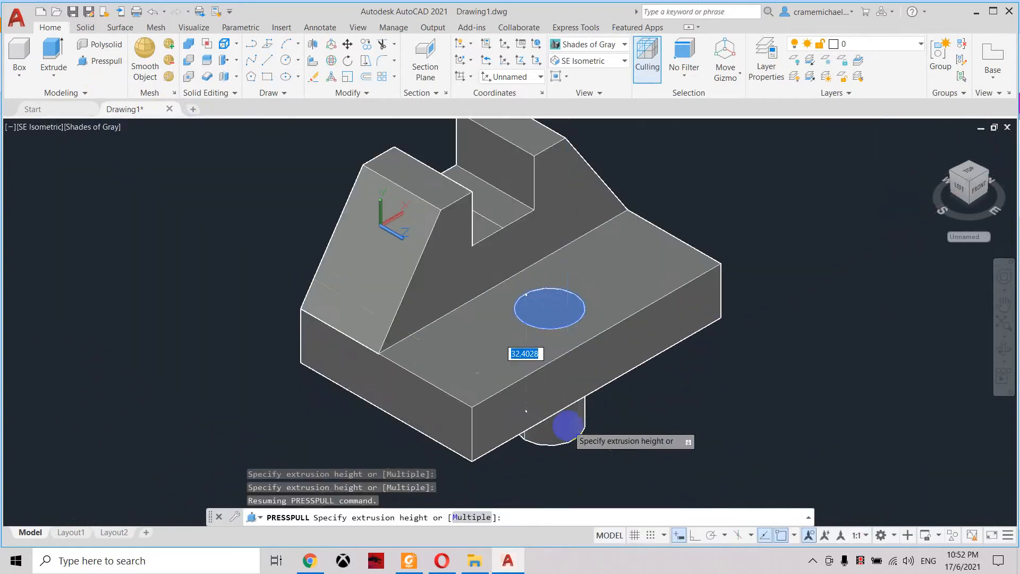
click(568, 426)
mouse_move(974, 187)
mouse_down()
mouse_move(967, 207)
mouse_move(936, 217)
mouse_move(866, 210)
mouse_move(876, 174)
mouse_move(914, 152)
mouse_move(825, 153)
mouse_move(867, 145)
mouse_move(872, 154)
mouse_up()
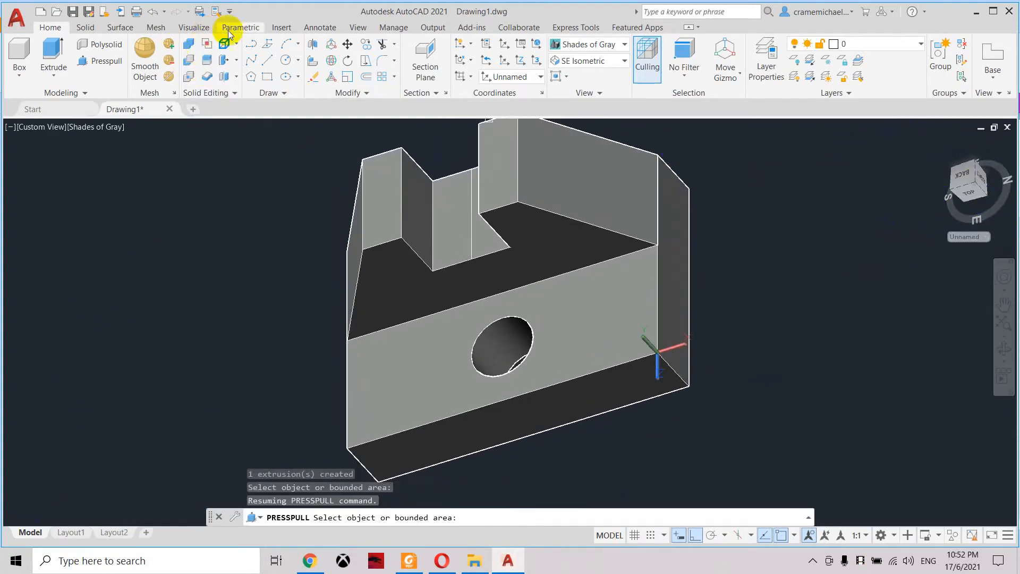
- Orbit to inspect the hole from the front, and set the model to the SE Isometric view
mouse_move(966, 192)
mouse_down()
mouse_move(1012, 196)
mouse_move(1003, 205)
mouse_move(919, 198)
mouse_move(947, 212)
mouse_move(997, 165)
mouse_up()
click(358, 28)
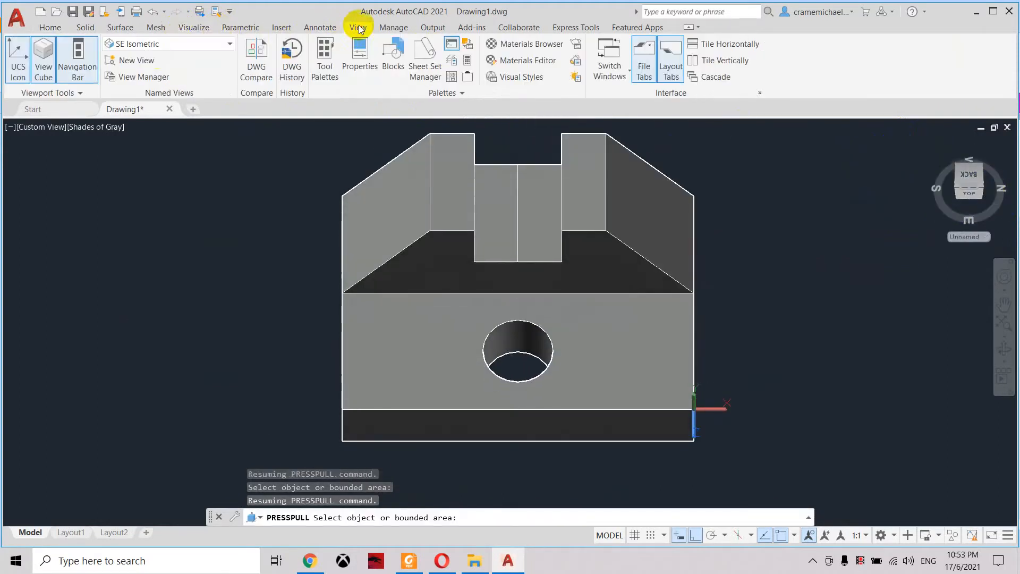
click(164, 43)
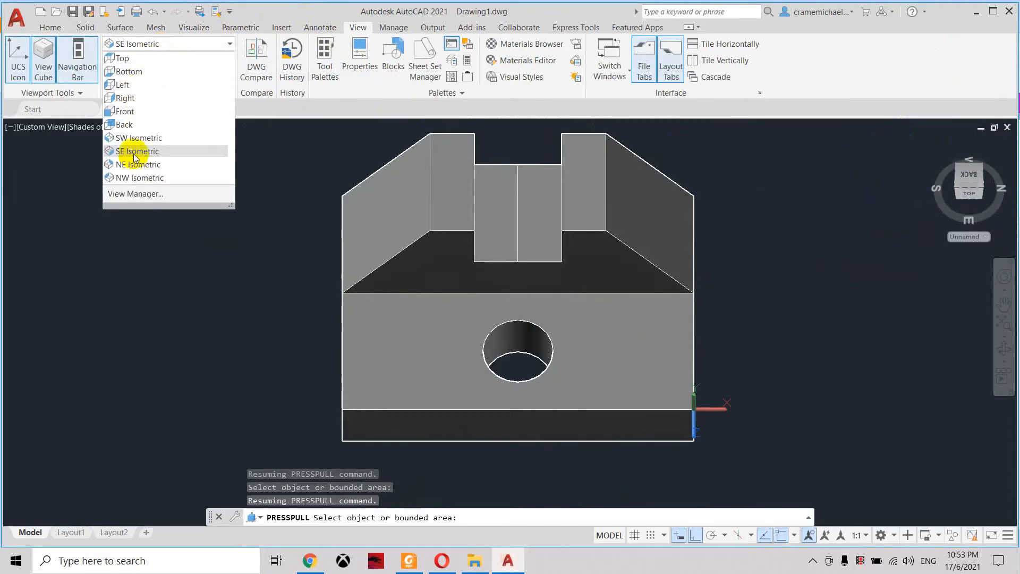
click(137, 153)
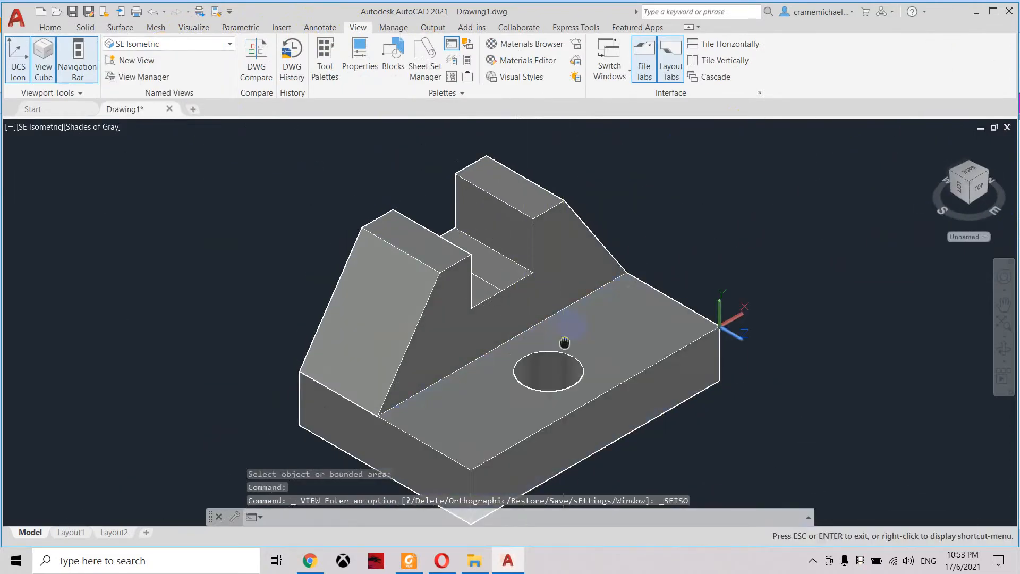
middle_drag(553, 224, 512, 241)
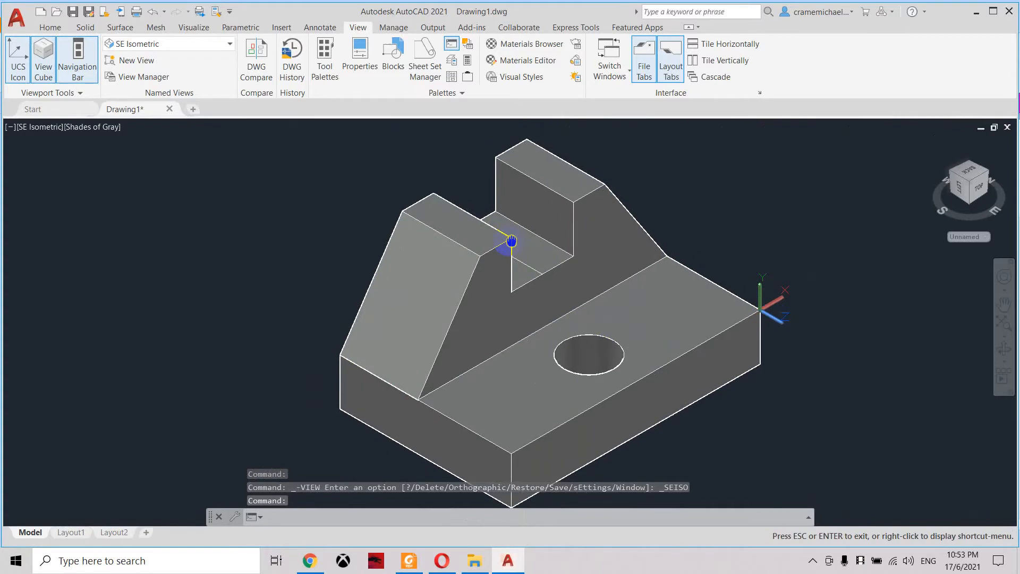
scroll(430, 217, down, 3)
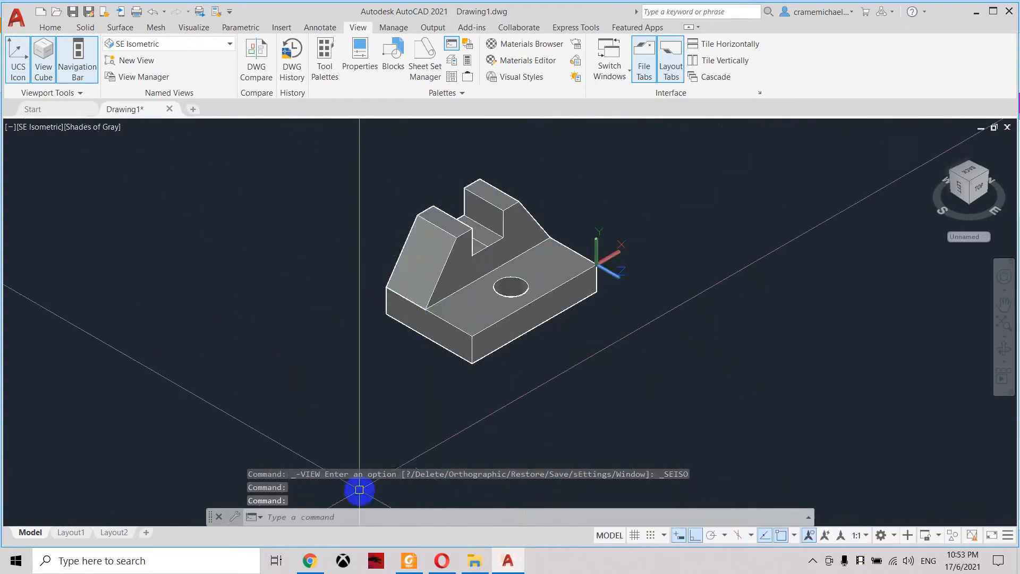
- Check the exam PDF for the bracket's dimensions and the required dimension colour, line type and line weight, and return to AutoCAD
click(408, 560)
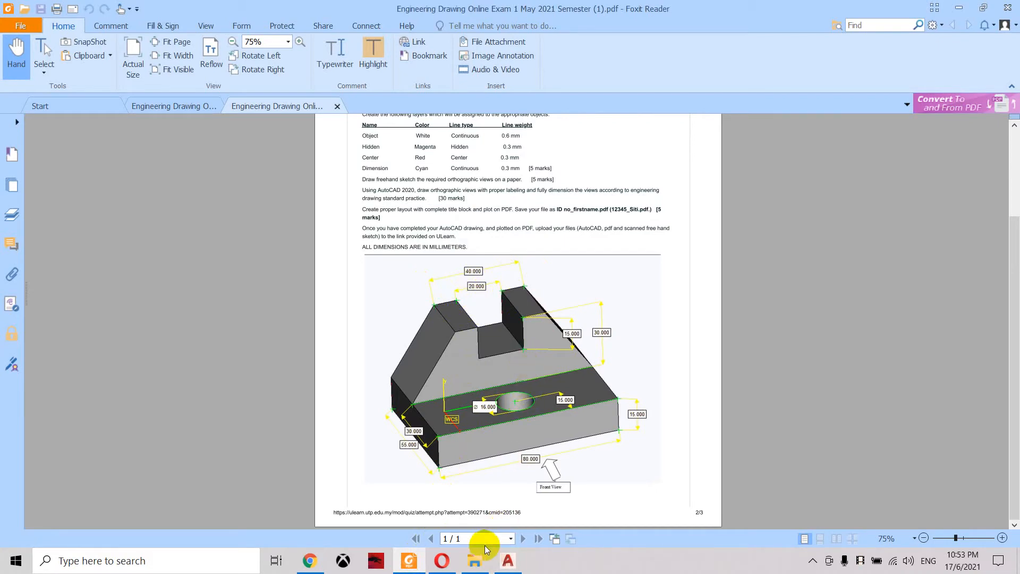
click(511, 555)
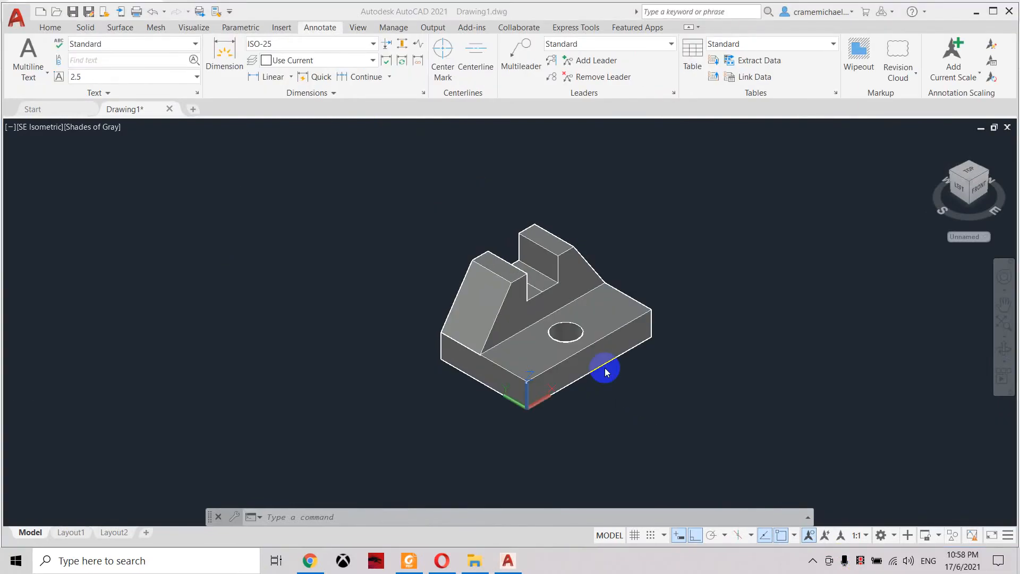
scroll(603, 368, up, 6)
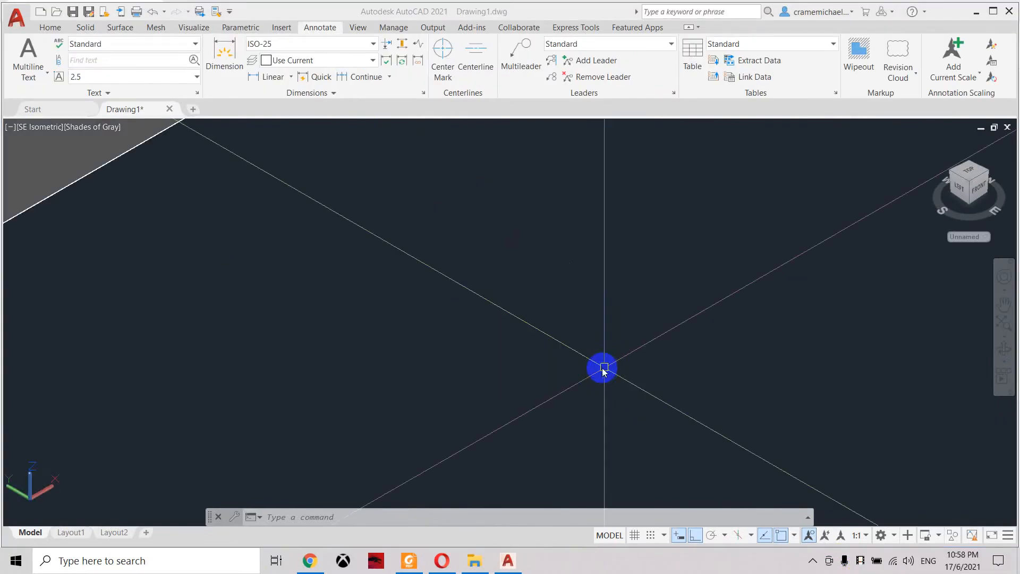
scroll(585, 361, down, 6)
scroll(581, 361, up, 3)
scroll(581, 361, down, 3)
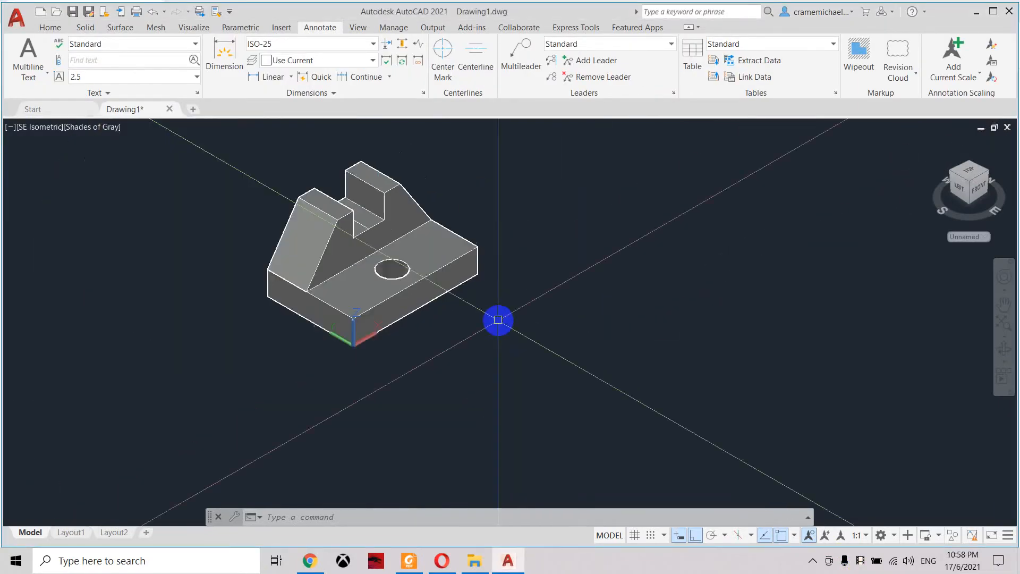
middle_drag(353, 228, 467, 285)
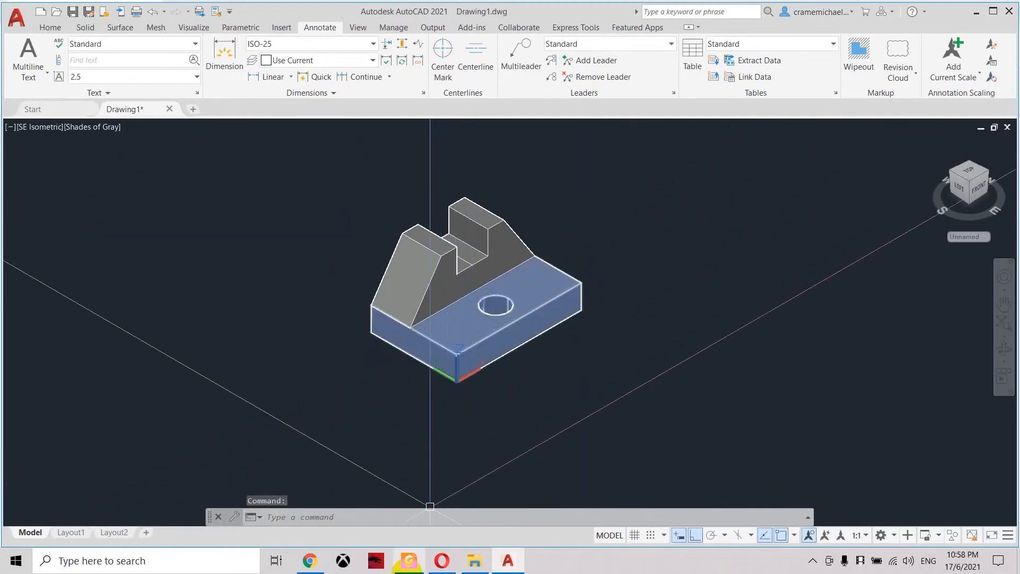
mouse_move(409, 561)
click(420, 449)
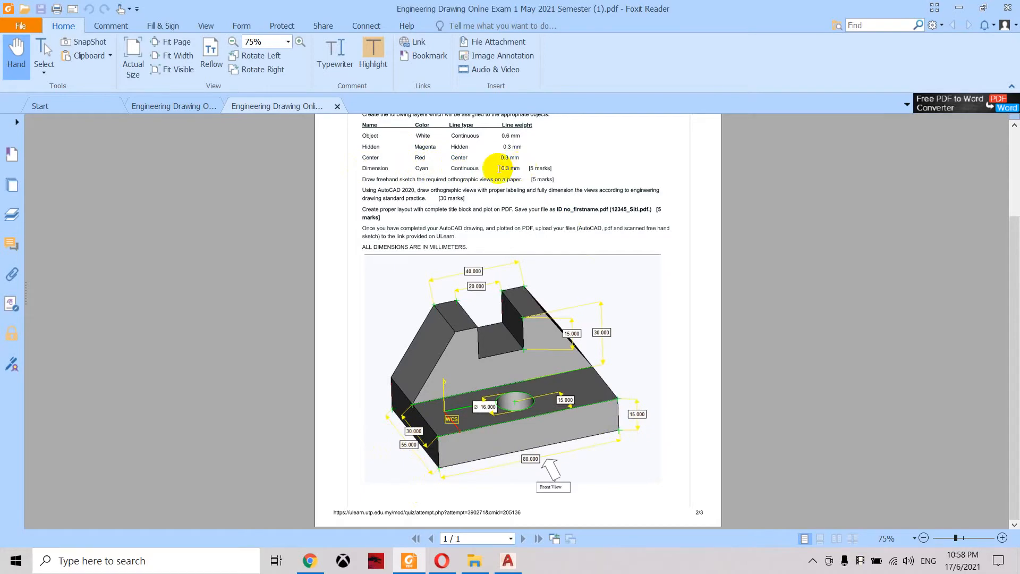
click(512, 564)
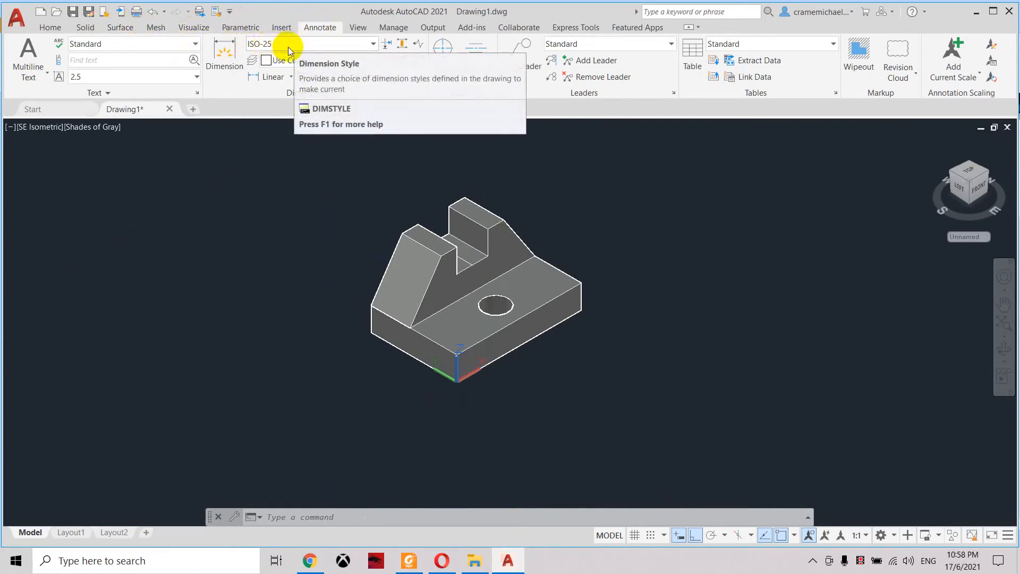
- Create a new dimension style named Cyan of ISO-25, based on ISO-25
click(305, 46)
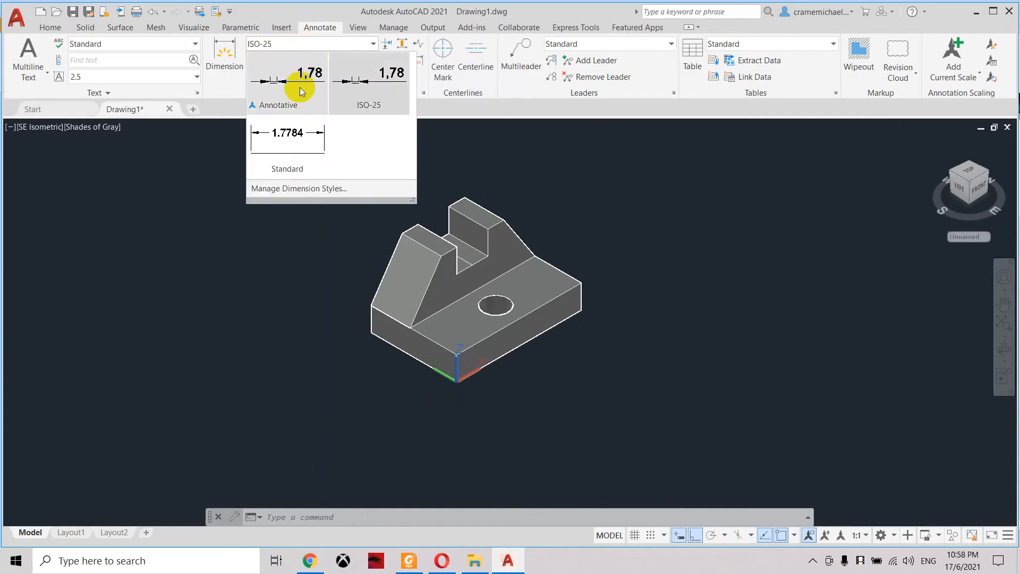
click(293, 188)
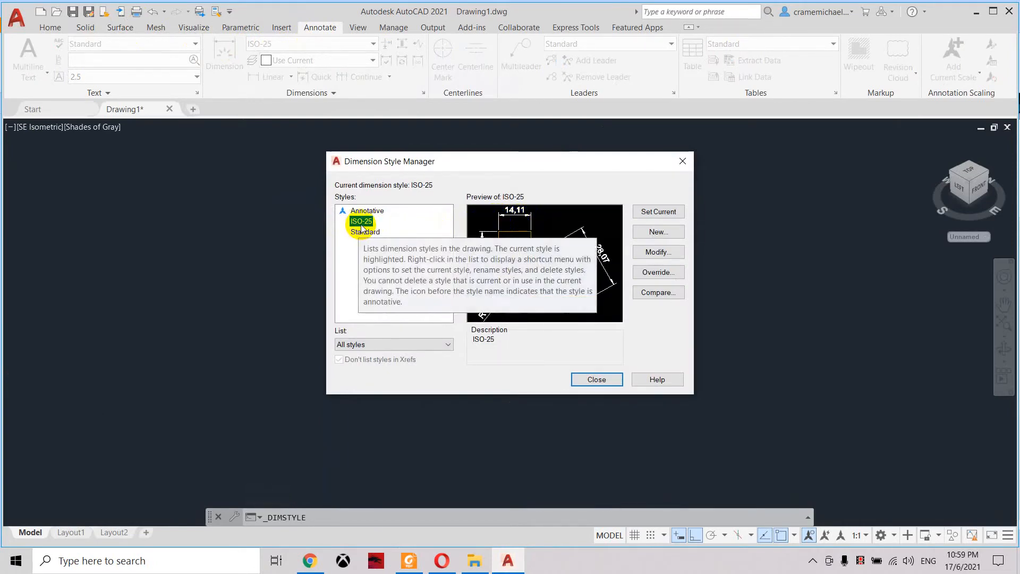
click(659, 232)
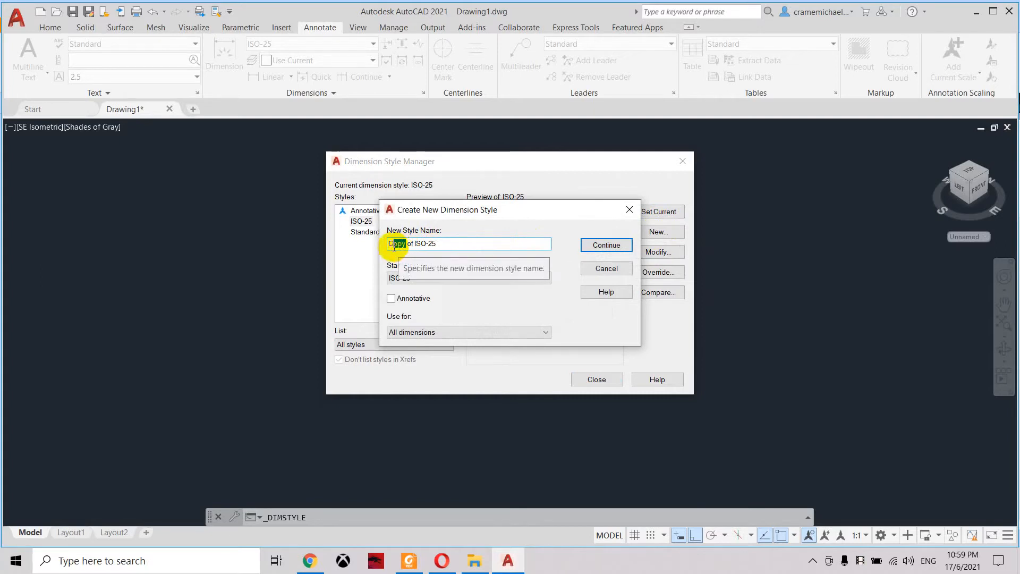
click(611, 248)
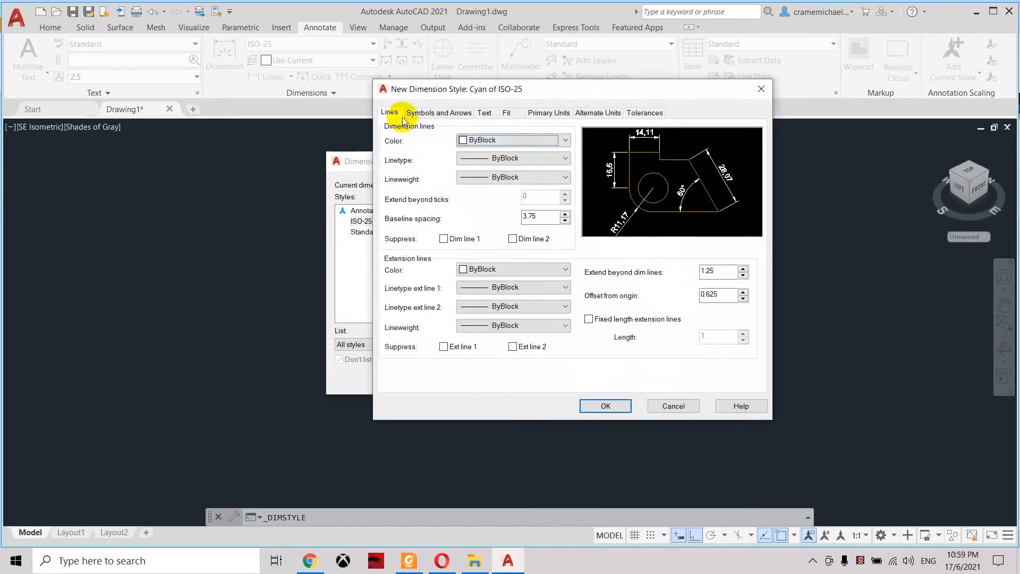
- Set the style's dimension lines to Cyan, Continuous and 0.30 mm lineweight, and its extension lines to Cyan
click(499, 144)
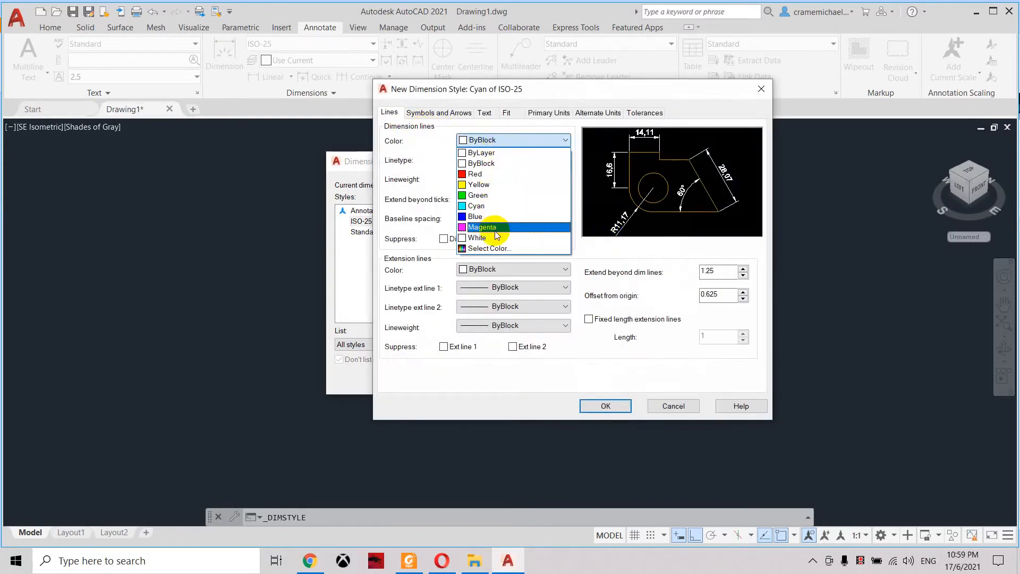
click(497, 206)
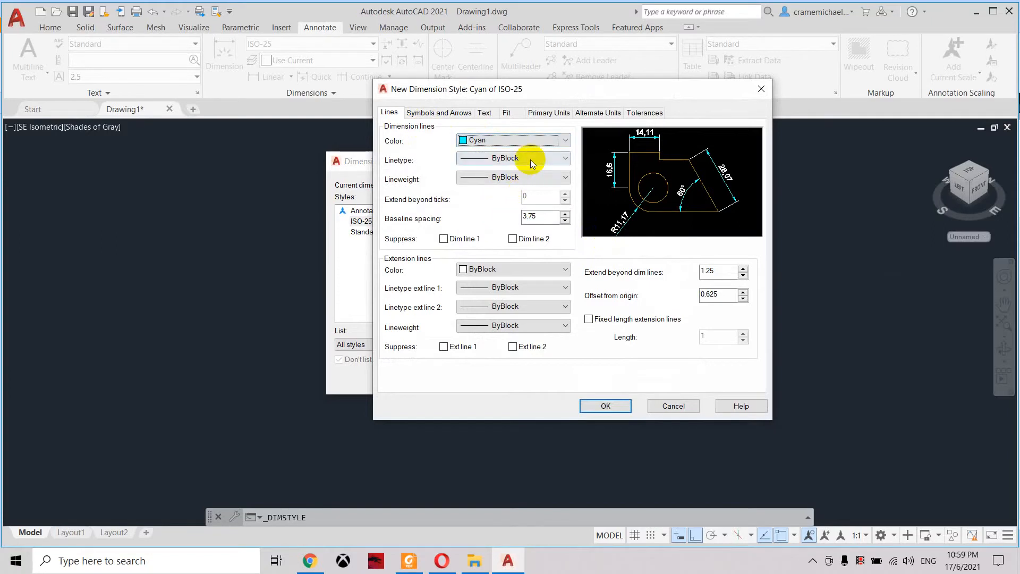
click(530, 160)
click(521, 193)
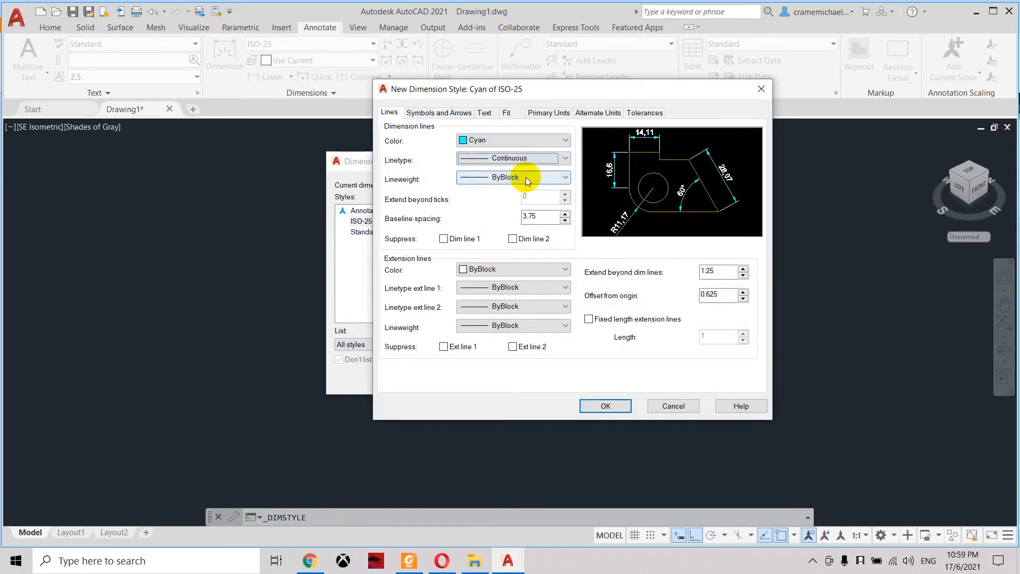
click(525, 177)
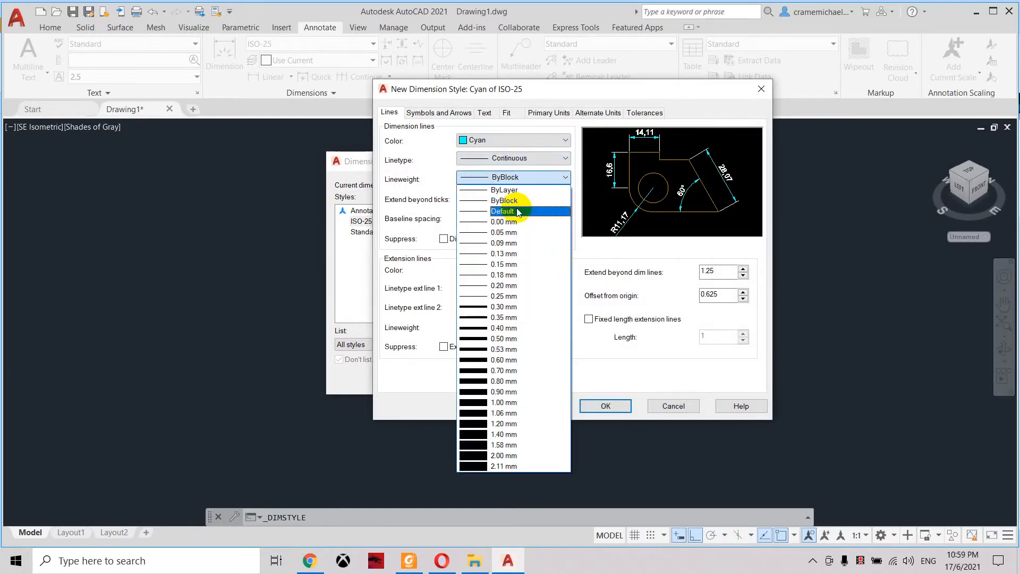
click(511, 308)
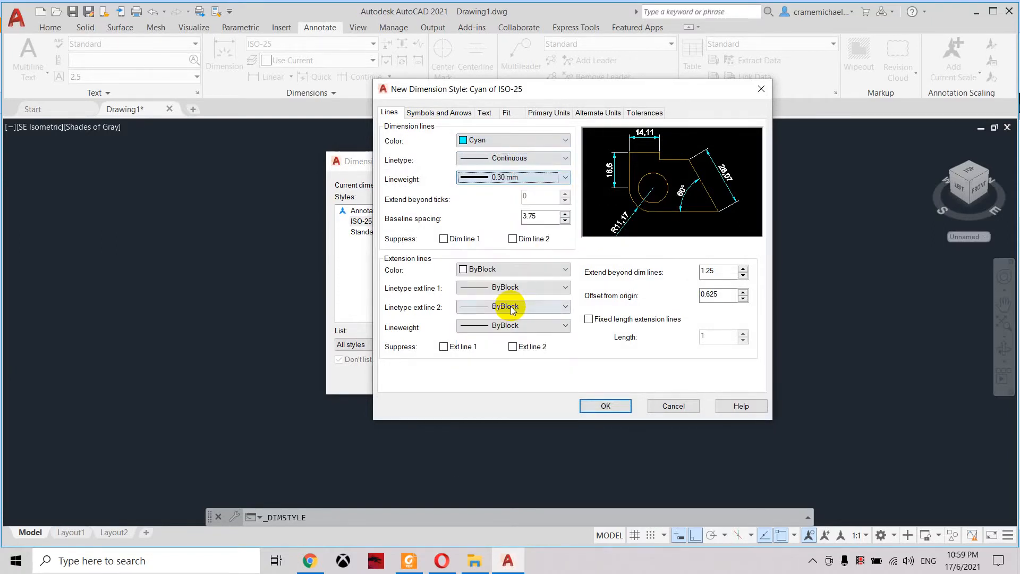
click(482, 271)
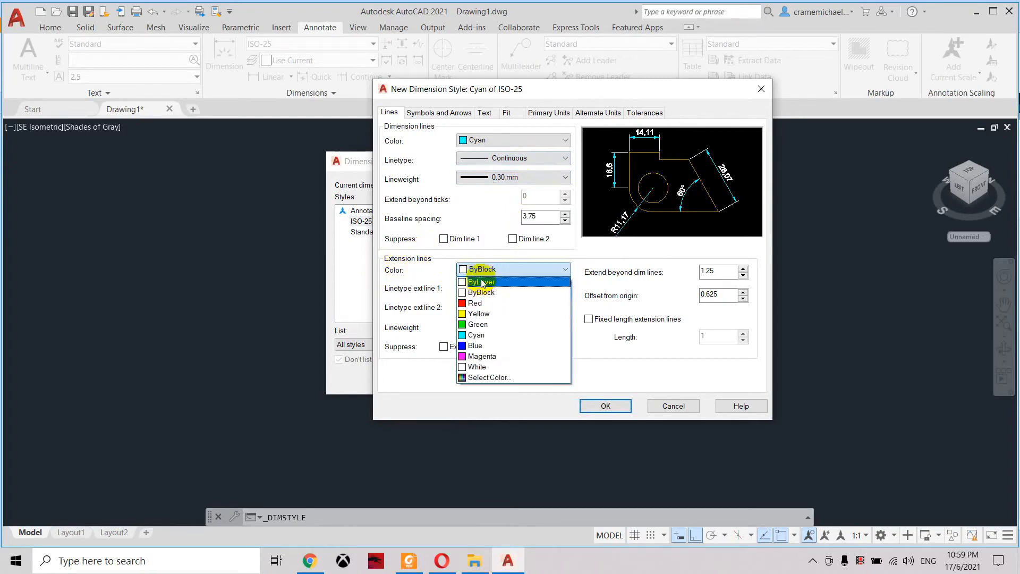
click(478, 335)
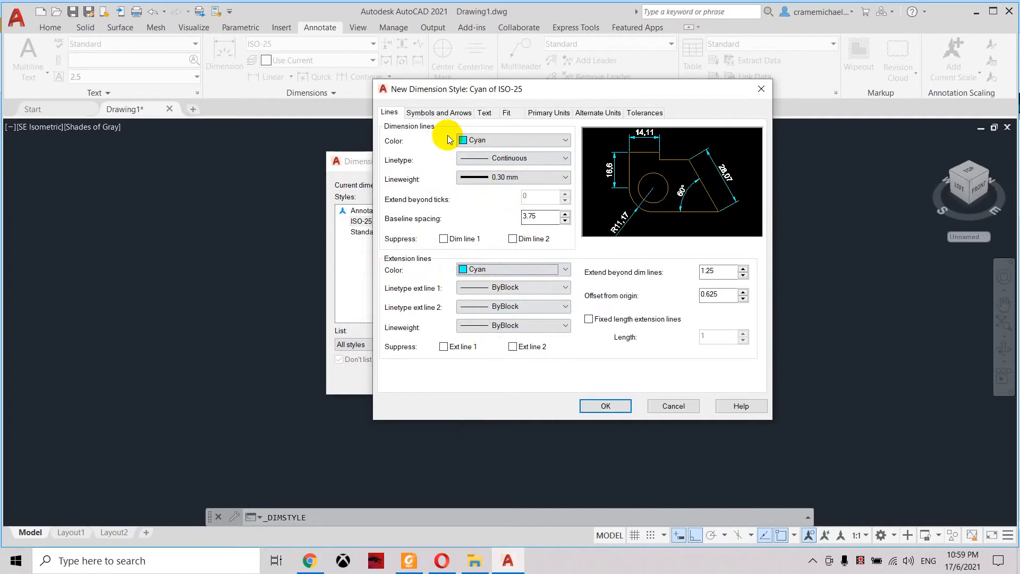
- Set the dimension text color to Yellow, save the new style and close the Dimension Style Manager
click(440, 113)
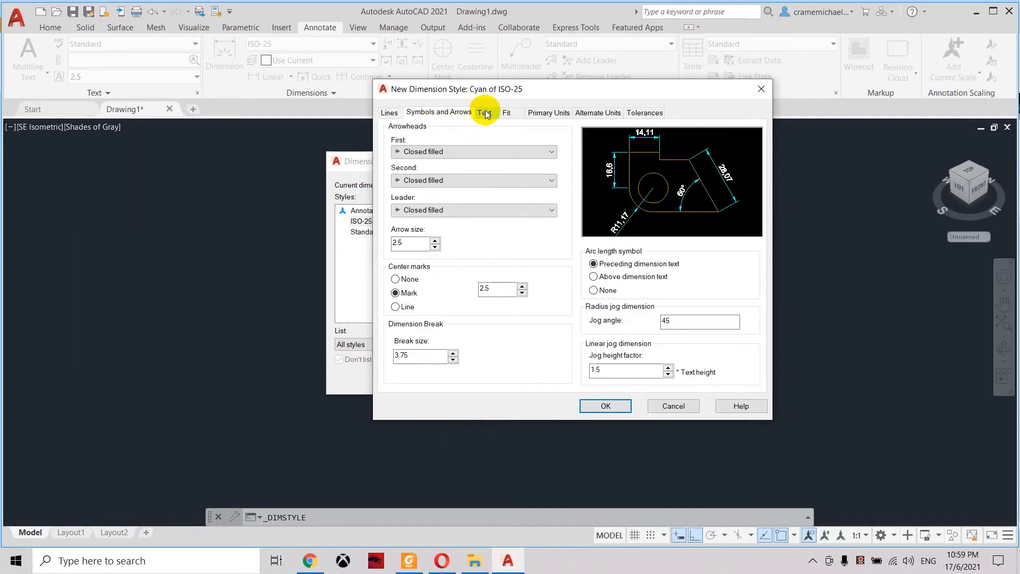
click(486, 114)
click(521, 165)
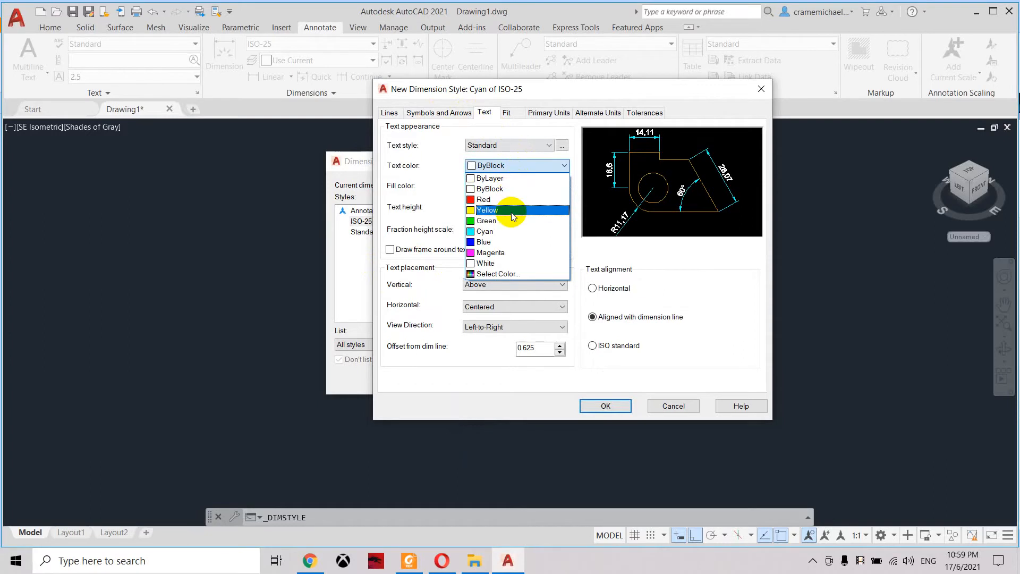
click(513, 211)
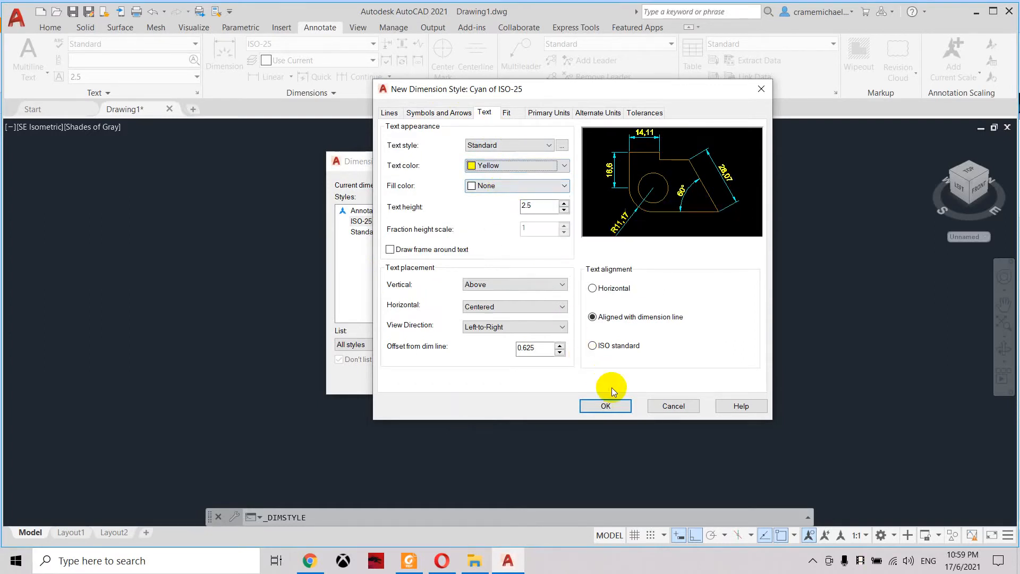
click(607, 407)
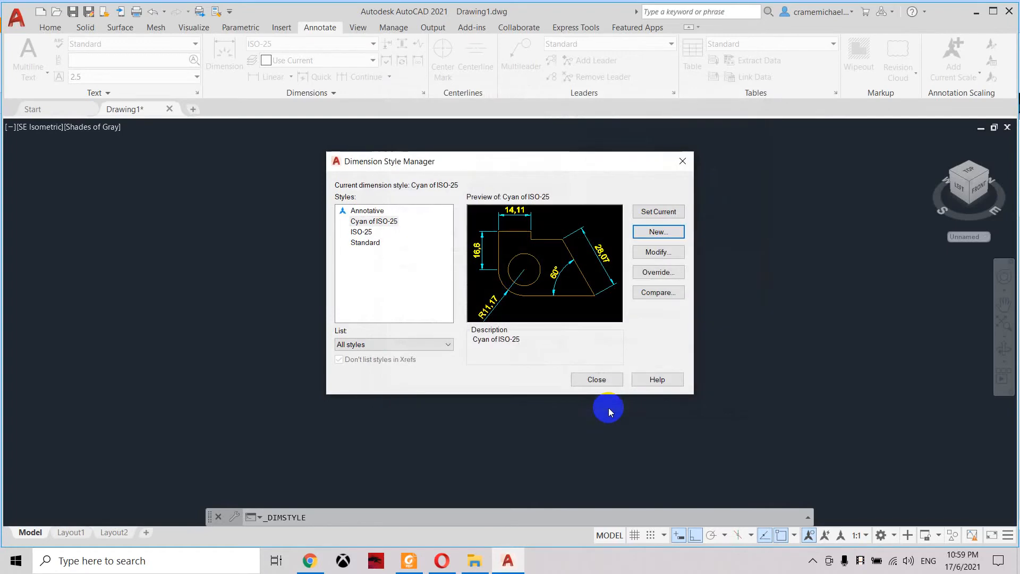
click(598, 380)
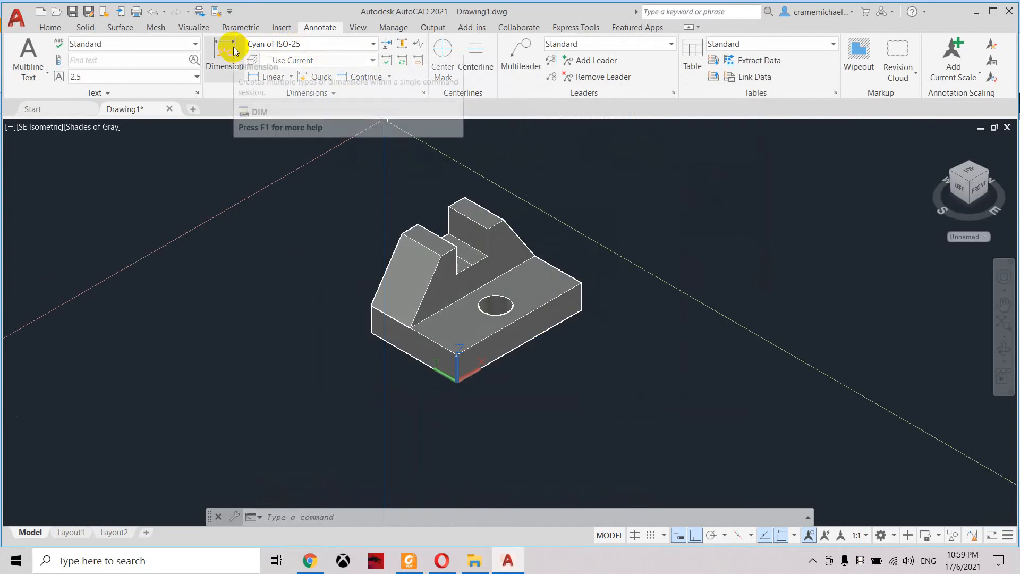
- Dimension the length of the base's front bottom edge with DIM, placing the dimension line outside the base
scroll(417, 343, up, 4)
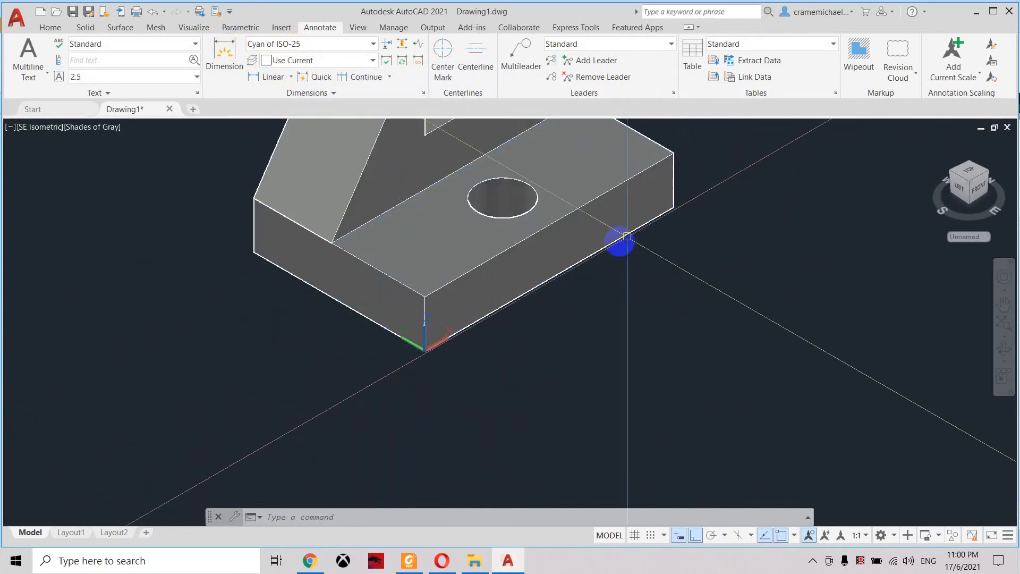
click(226, 48)
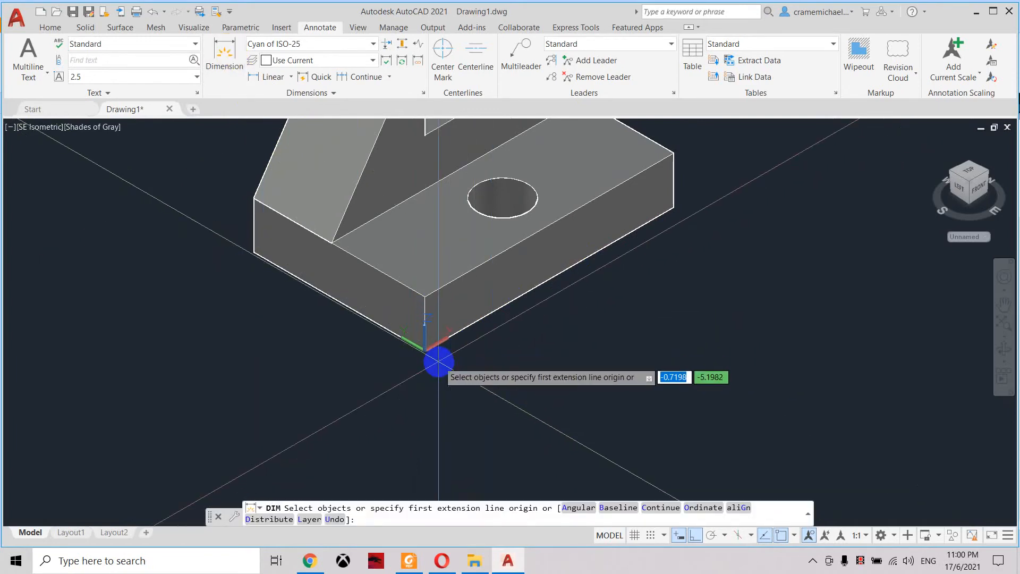
key(Return)
click(424, 350)
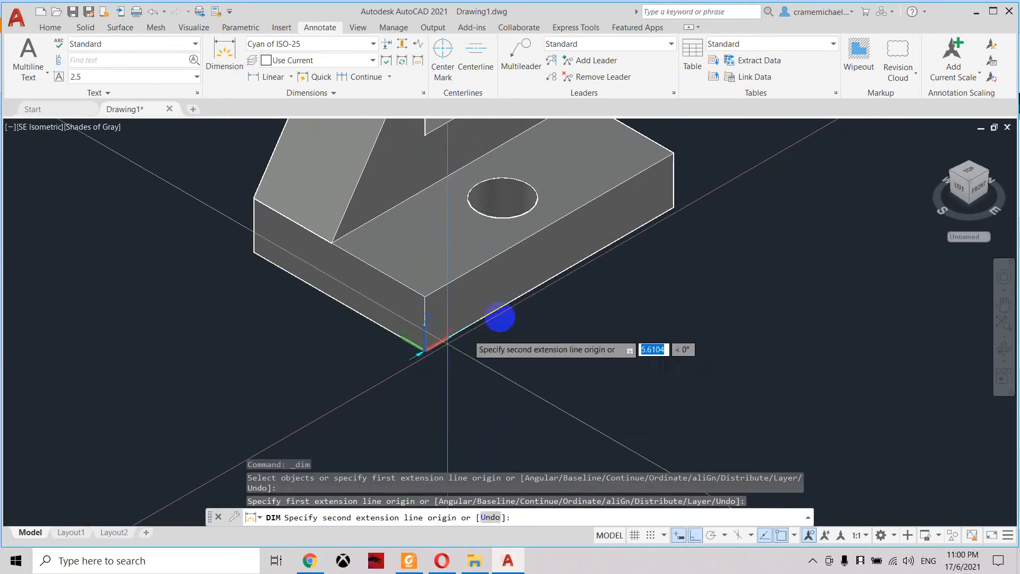
click(677, 207)
click(701, 245)
- Dimension the depth of the base along its left bottom edge, placing the dimension line outside the base
key(Return)
click(255, 253)
click(424, 350)
click(358, 364)
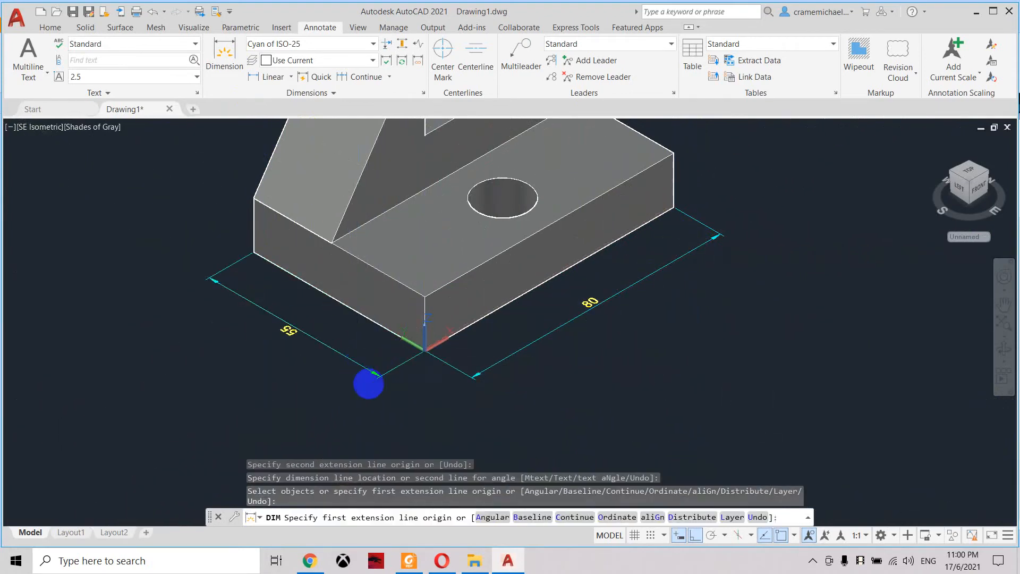
click(407, 561)
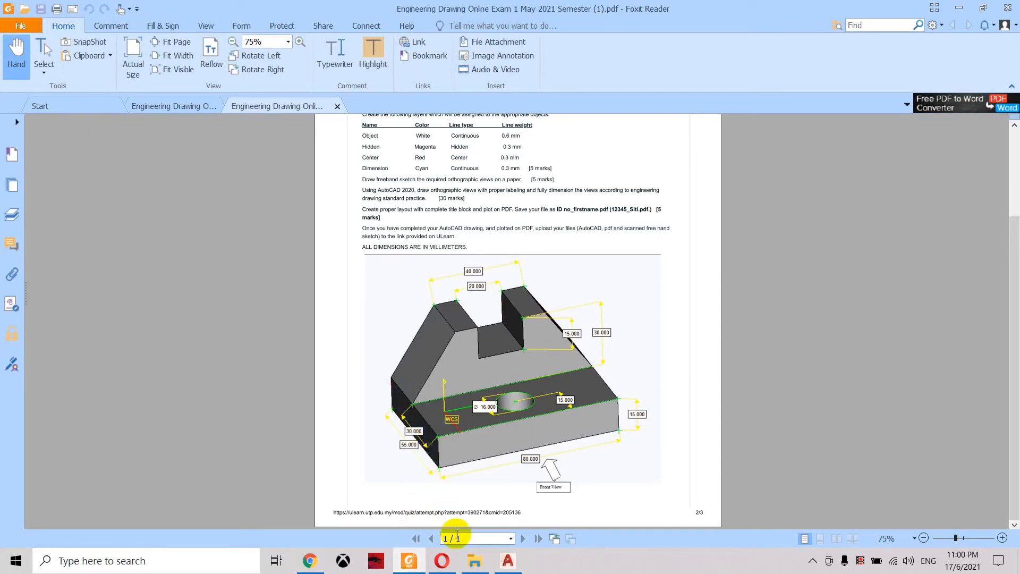
mouse_move(507, 571)
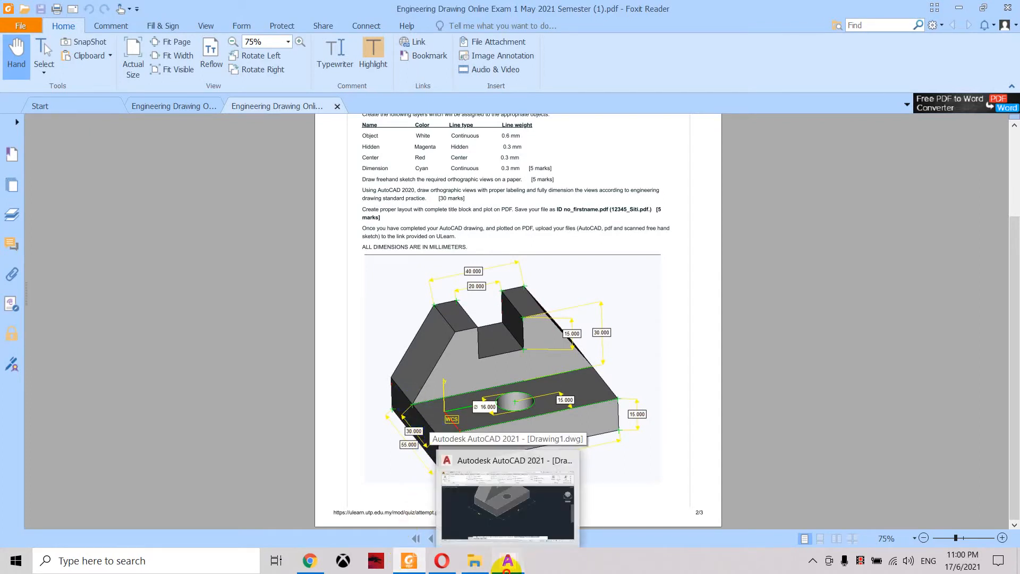
click(507, 570)
click(332, 243)
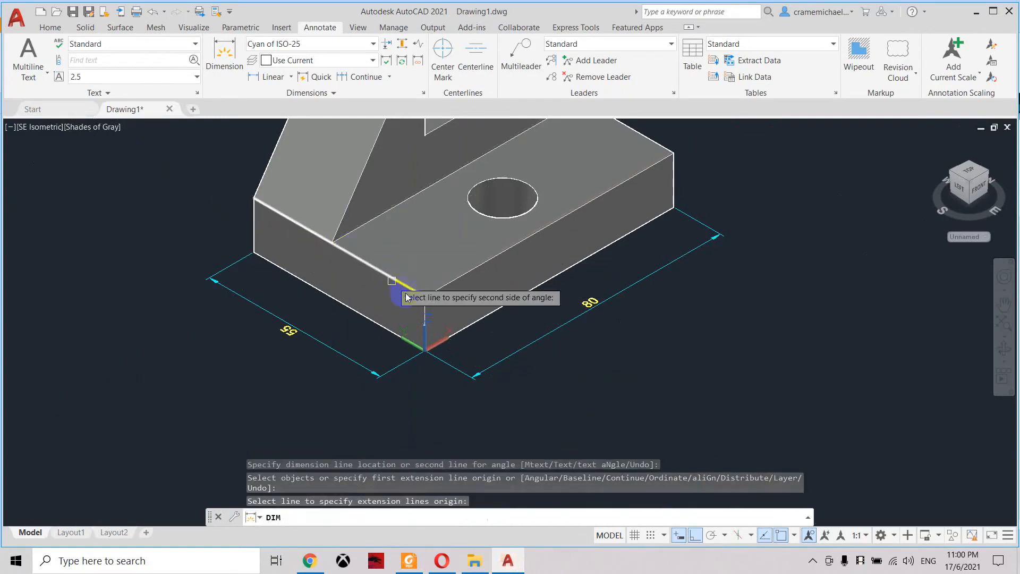
click(228, 49)
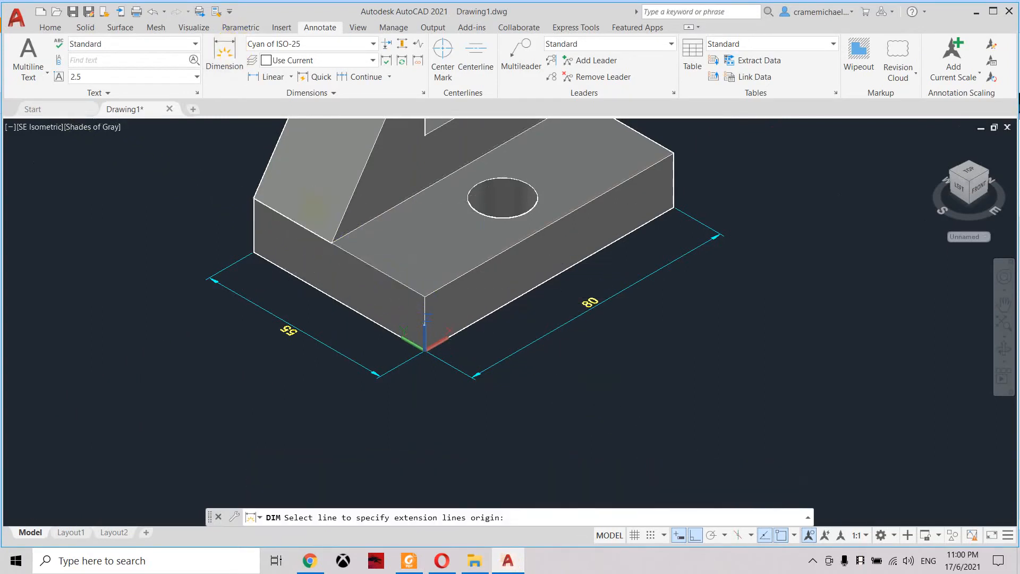
click(225, 53)
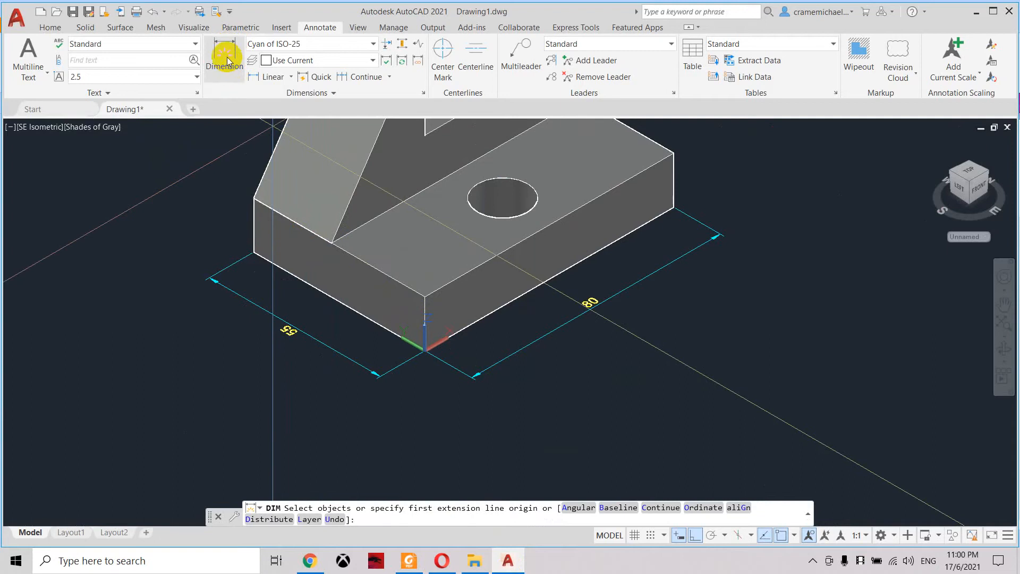
key(Return)
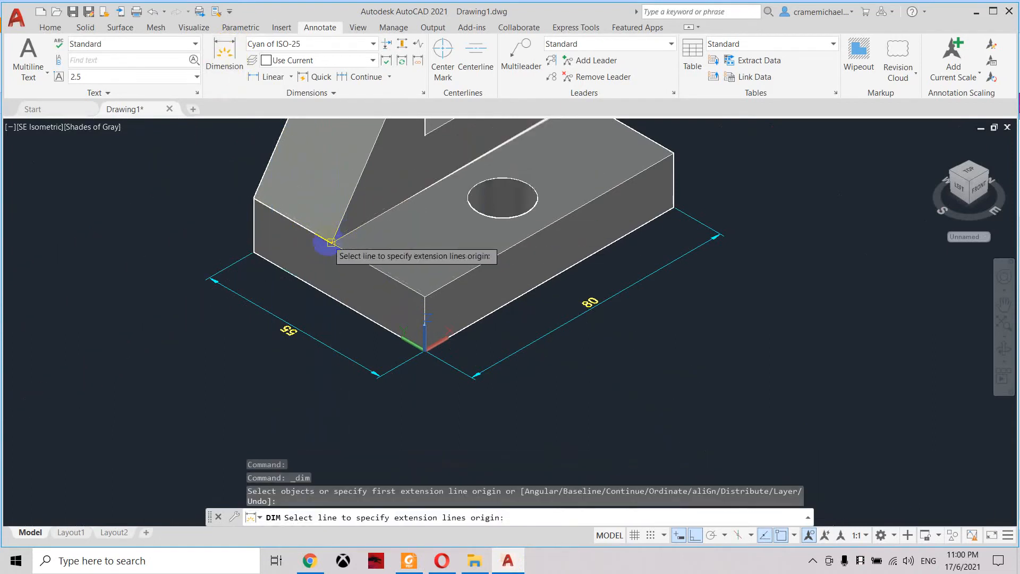
click(228, 71)
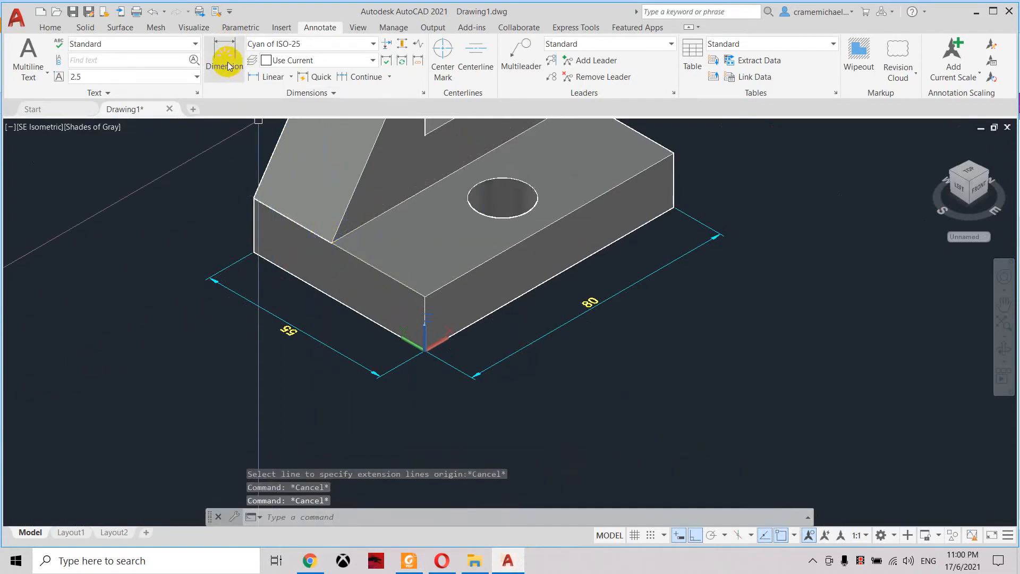
key(Return)
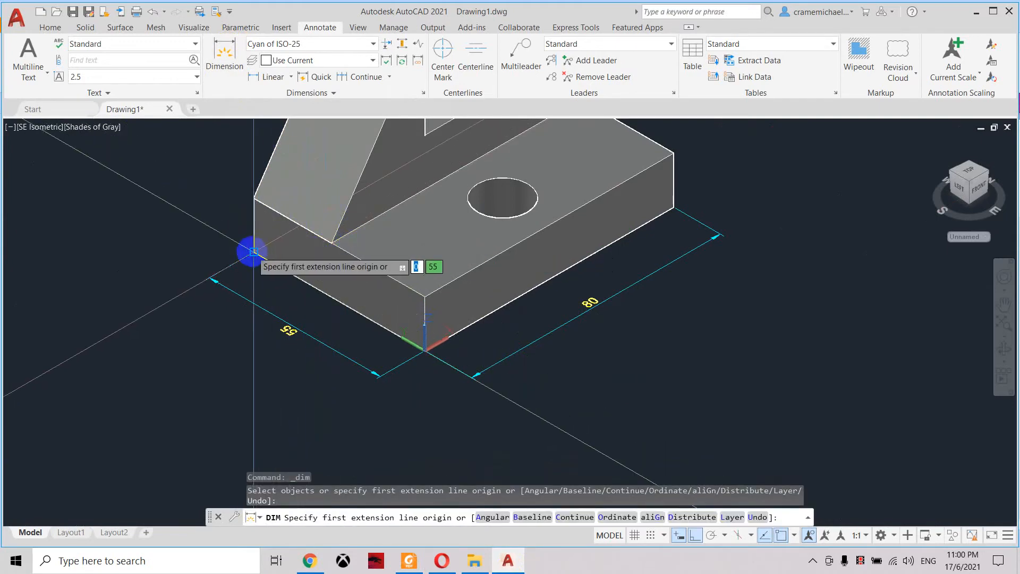
key(Escape)
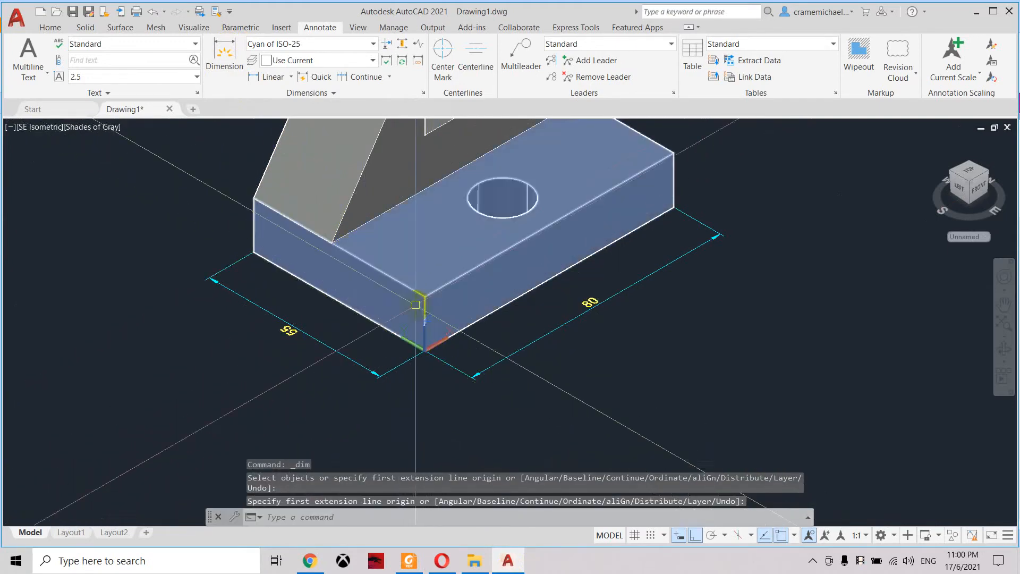
- Set the UCS origin at the base's near top corner, with the X-axis along its front edge and the default XY plane accepted
middle_drag(574, 207, 567, 260)
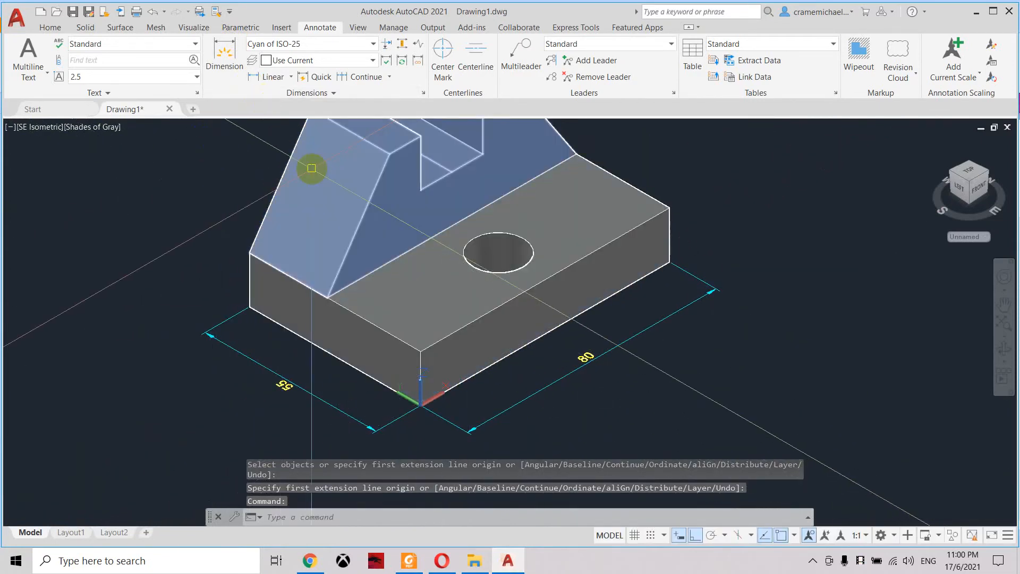
text(ucs)
key(Return)
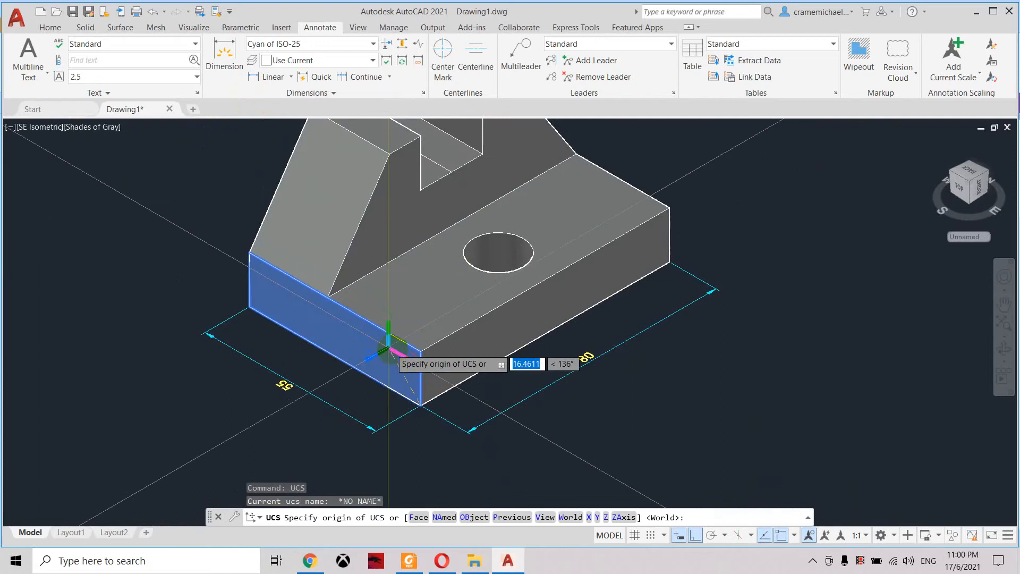
click(421, 351)
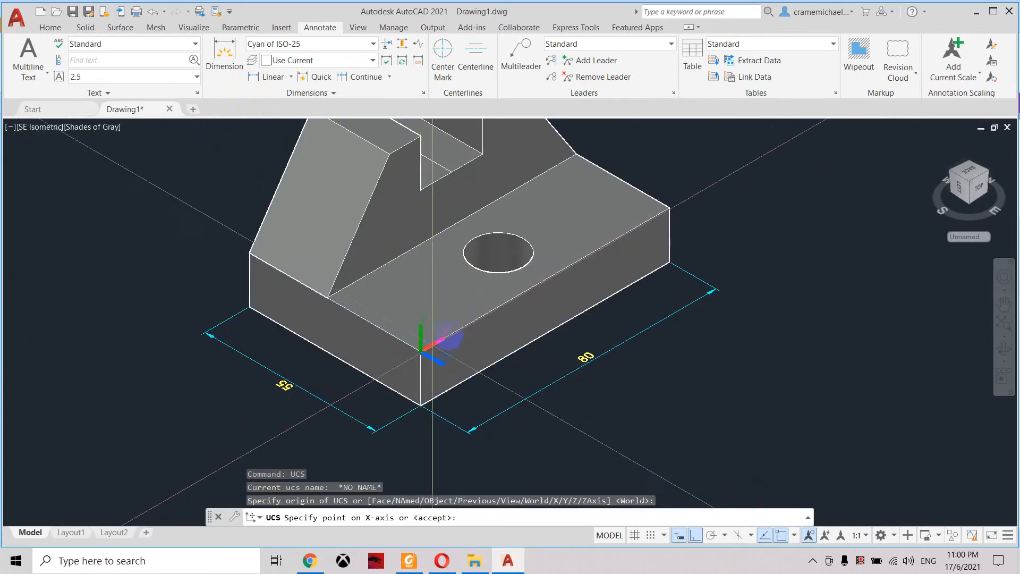
click(670, 262)
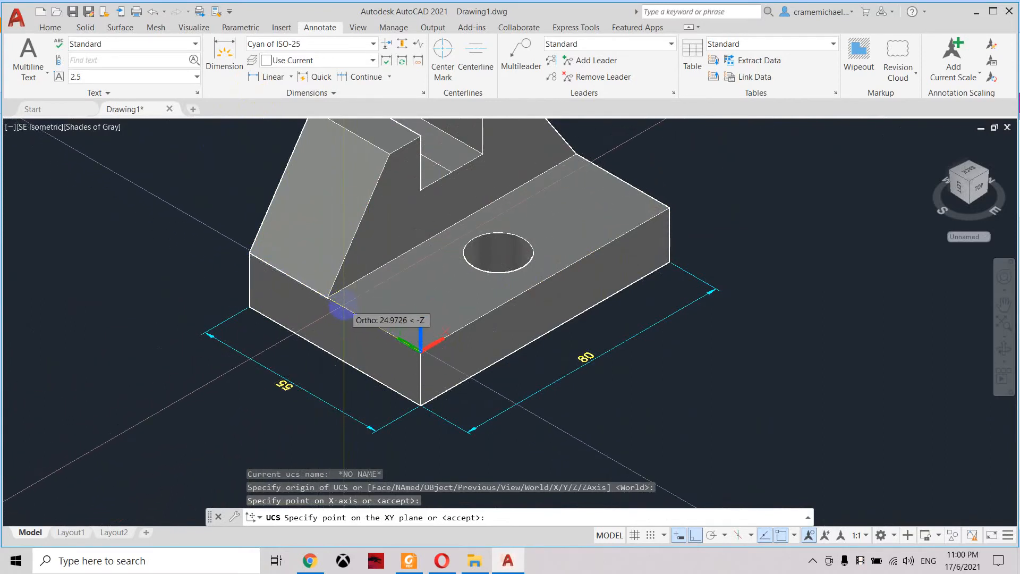
key(Return)
- Dimension the depth of the front ledge along the base's left top edge, placing the dimension line beyond the overall depth dimension
click(223, 50)
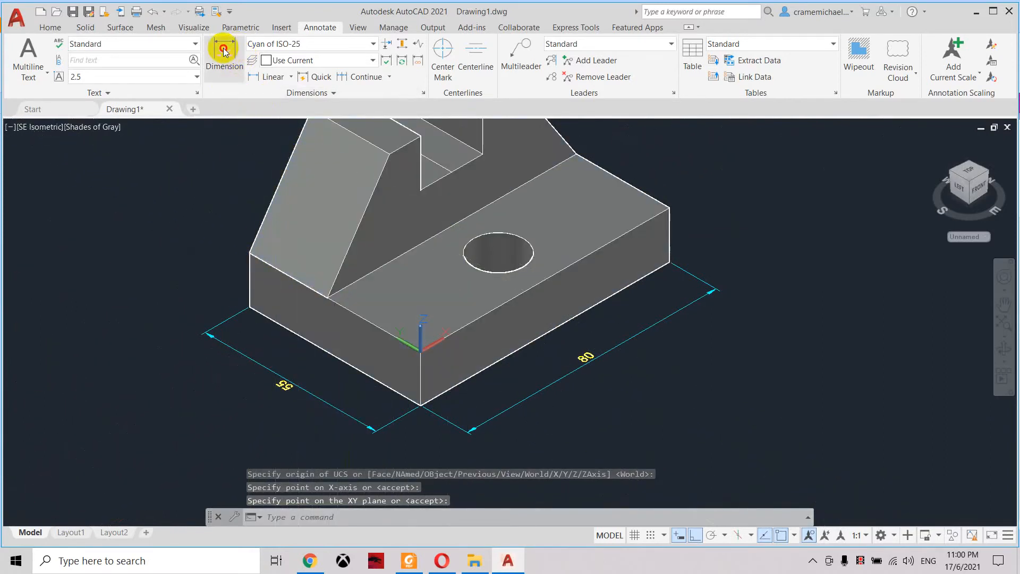
click(329, 298)
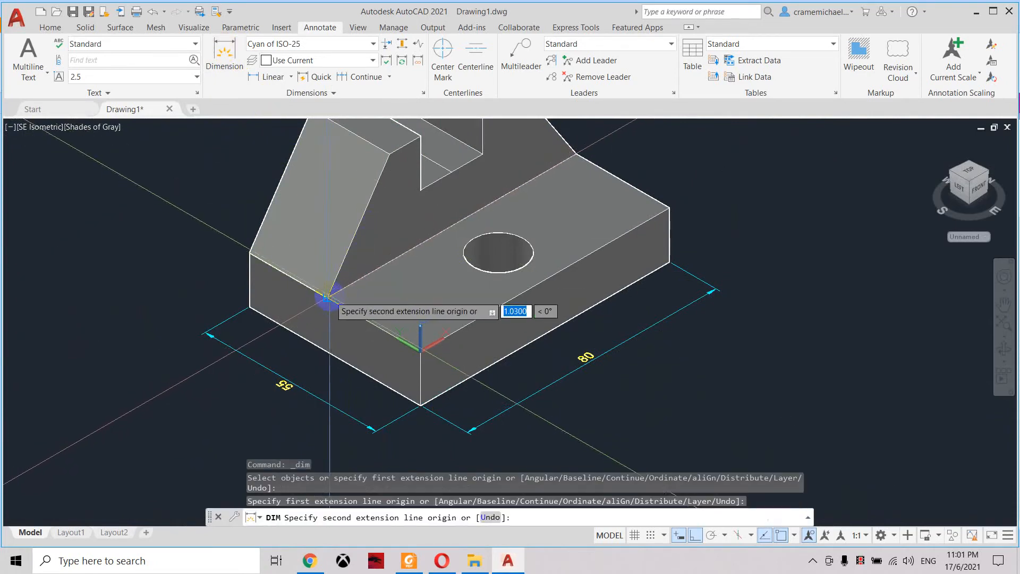
click(420, 350)
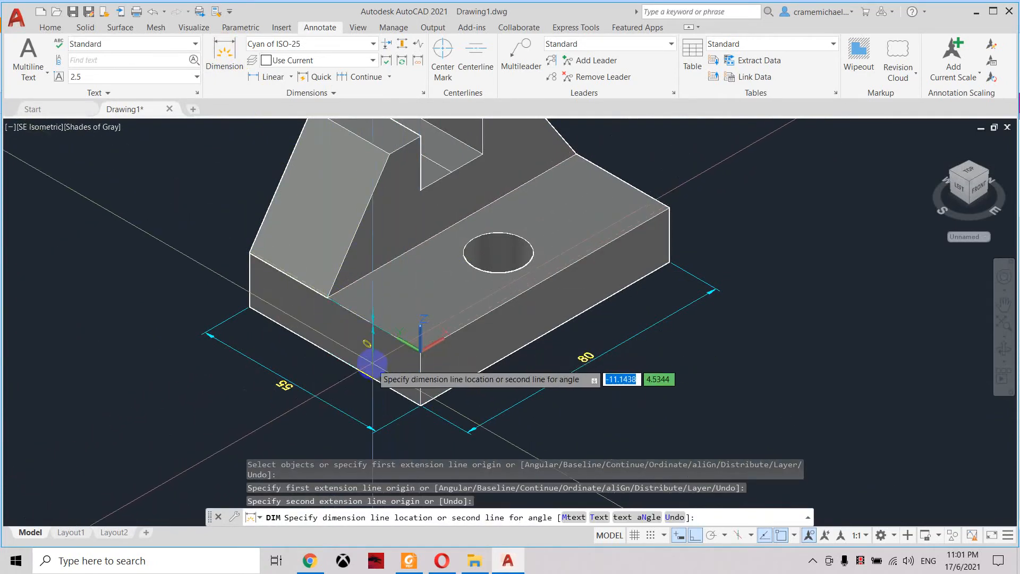
click(282, 350)
key(Return)
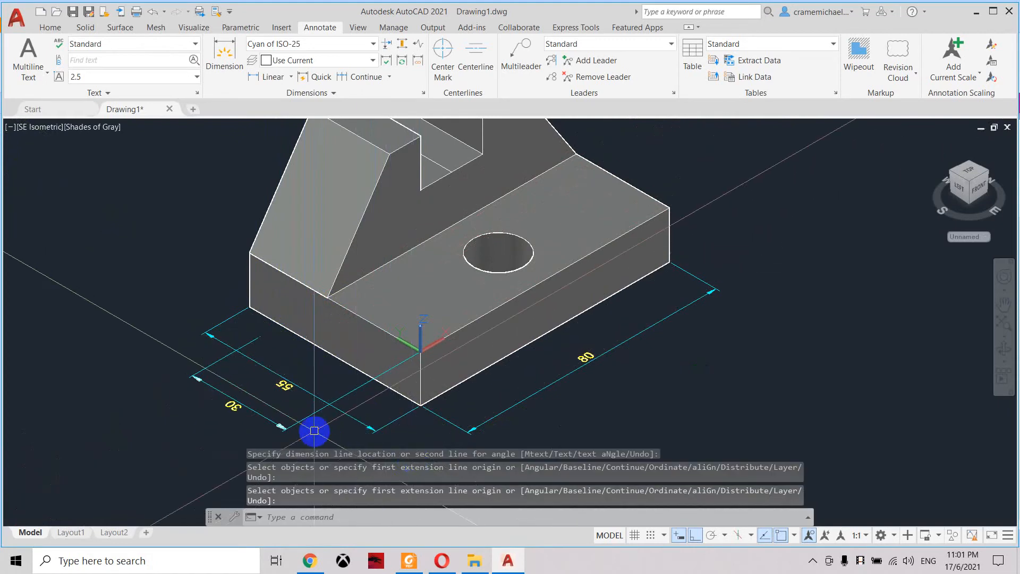
- Stretch the ledge dimension's extension origin to the upright's foot corner and move its dimension line between the base and the overall depth dimension
middle_drag(319, 433, 319, 415)
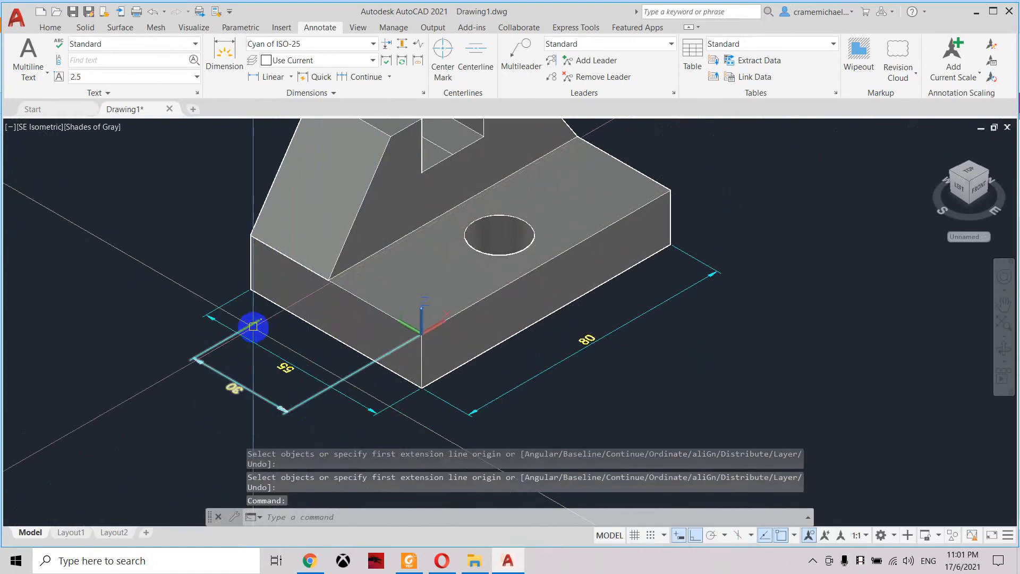
click(256, 322)
click(261, 319)
click(329, 280)
click(238, 387)
click(239, 378)
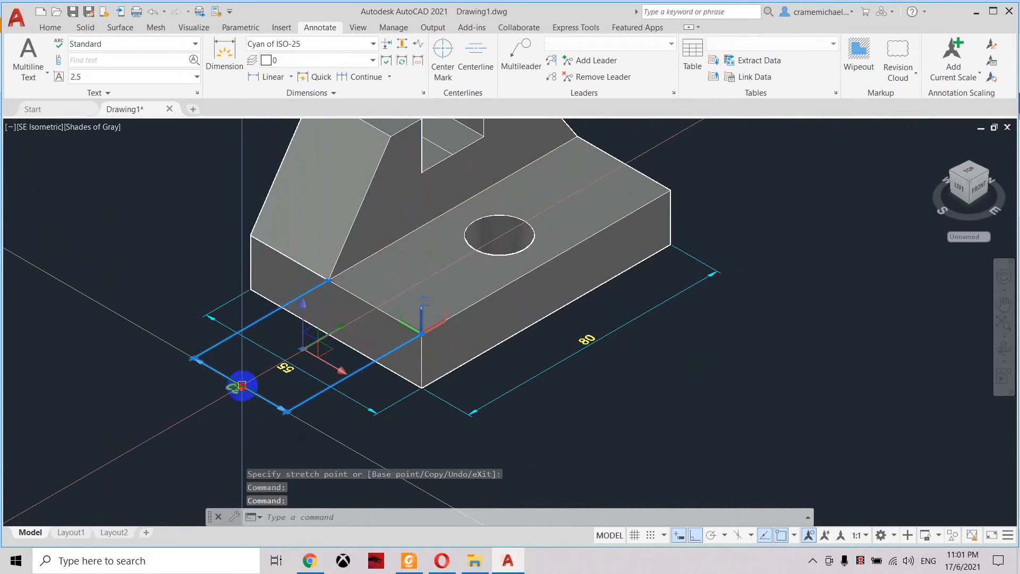
key(Escape)
key(Escape)
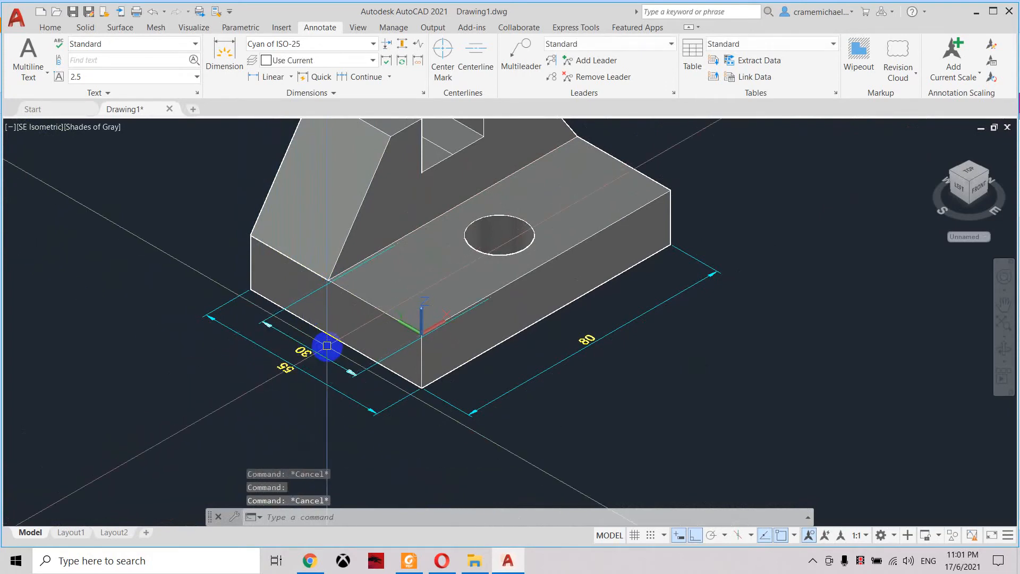
- Undo the grip edits and the placement of the ledge depth dimension
key(ctrl+z)
key(ctrl+z)
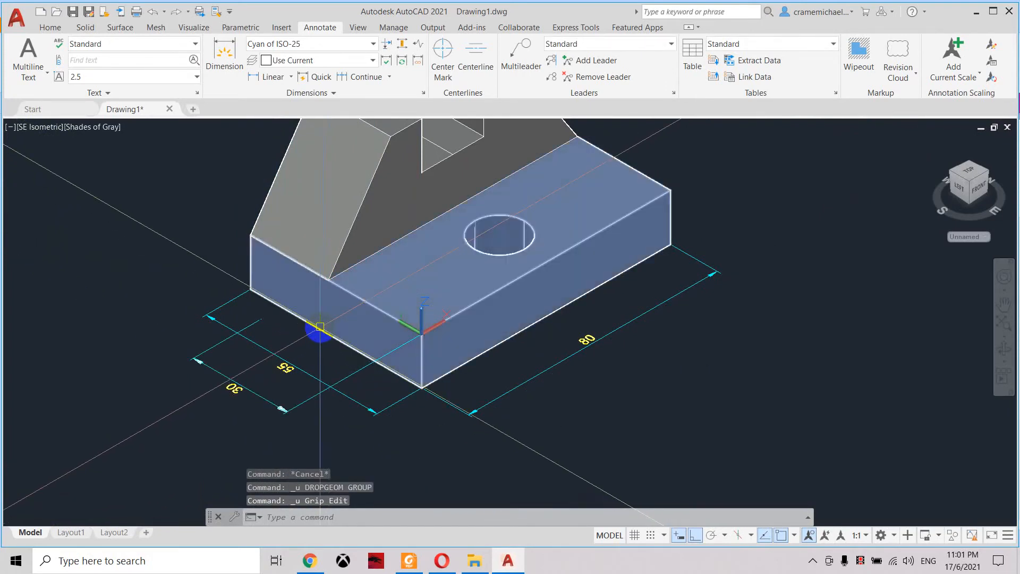
key(ctrl+z)
key(ctrl+z)
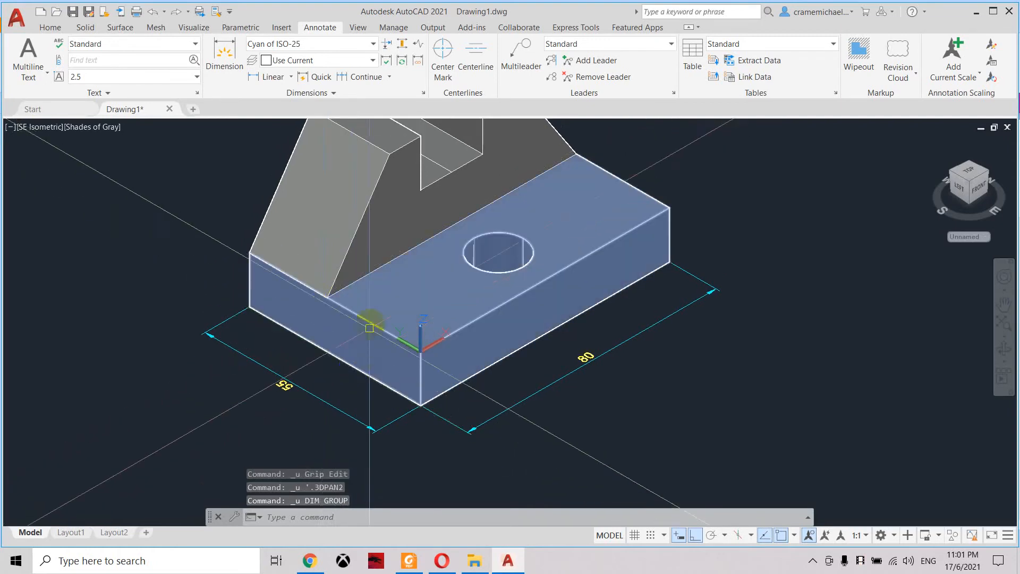
- Dimension the ledge depth from the upright's foot corner to the base's near top corner, placing it inside the overall depth dimension
click(226, 51)
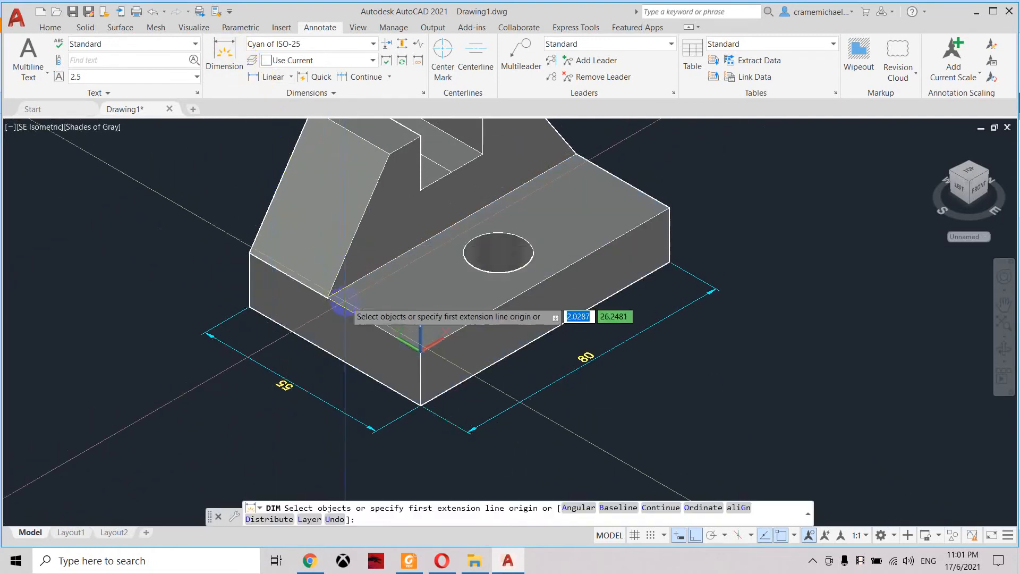
key(Return)
click(326, 296)
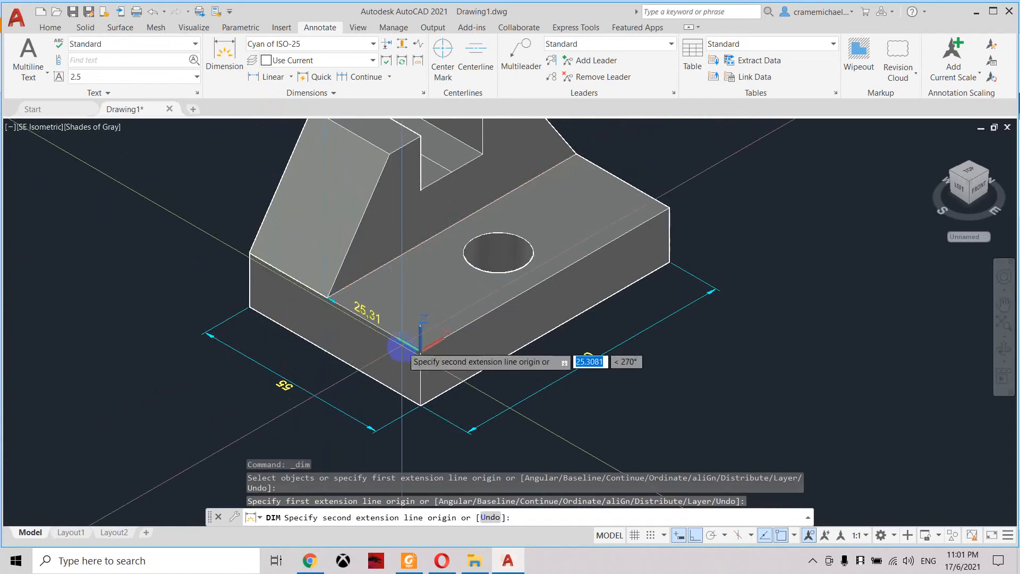
click(386, 355)
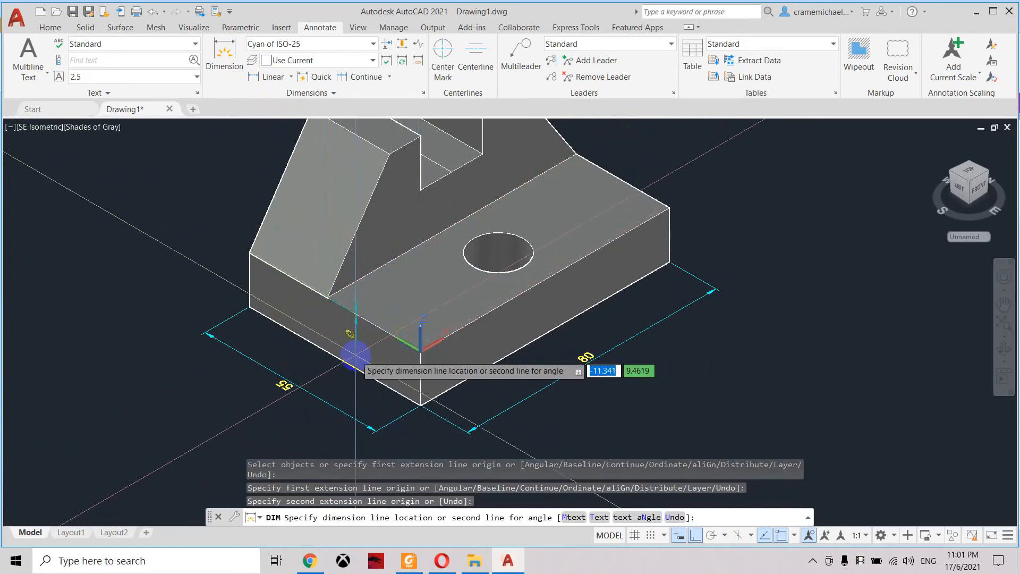
click(323, 364)
- Check the exam PDF in Foxit Reader, return to AutoCAD and dimension from the hole's center to the base's front top edge, beside the hole
middle_drag(549, 376, 534, 359)
click(407, 560)
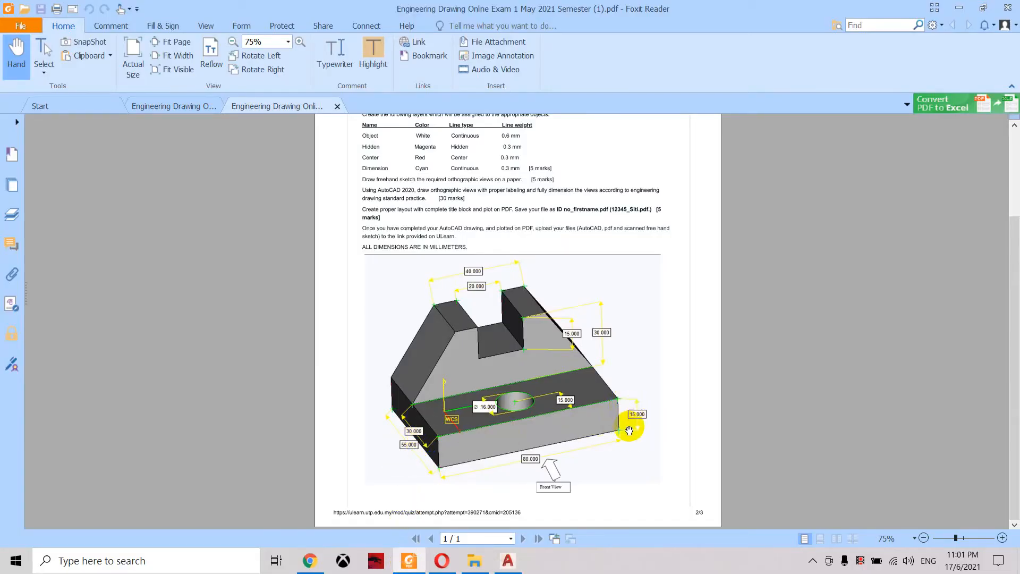
click(508, 560)
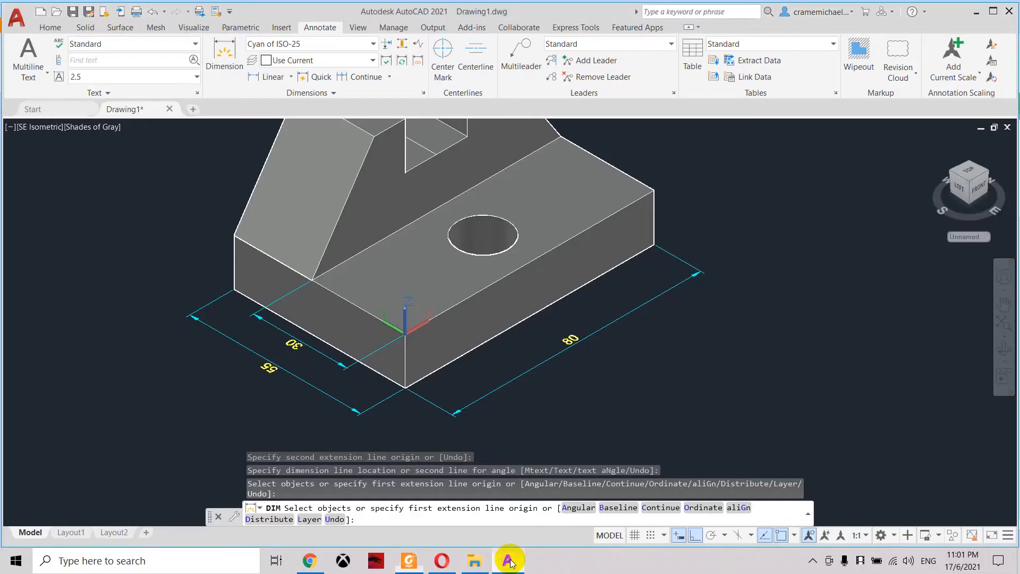
middle_drag(616, 274, 578, 306)
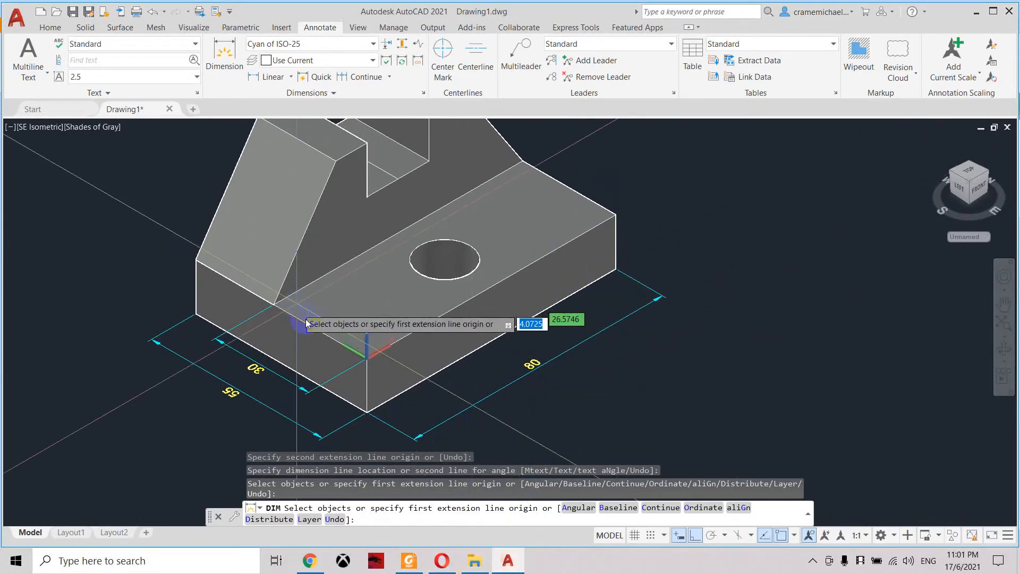
click(407, 560)
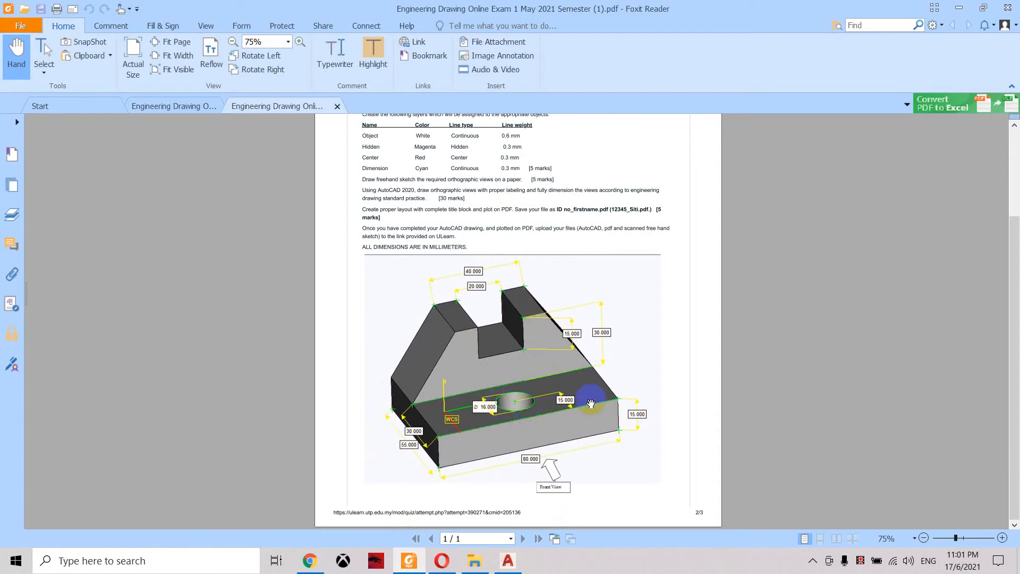
click(507, 561)
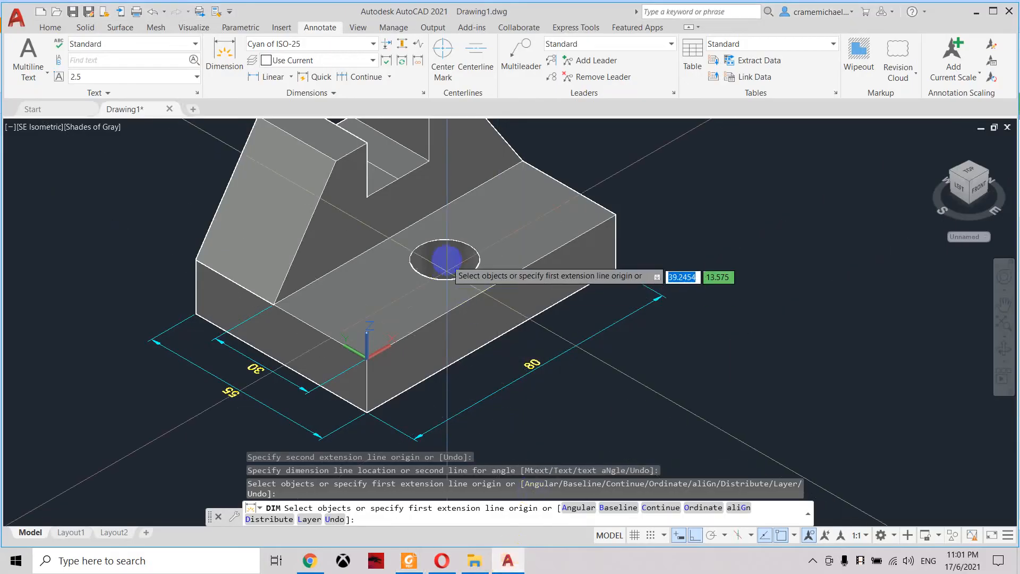
scroll(428, 242, up, 5)
click(219, 46)
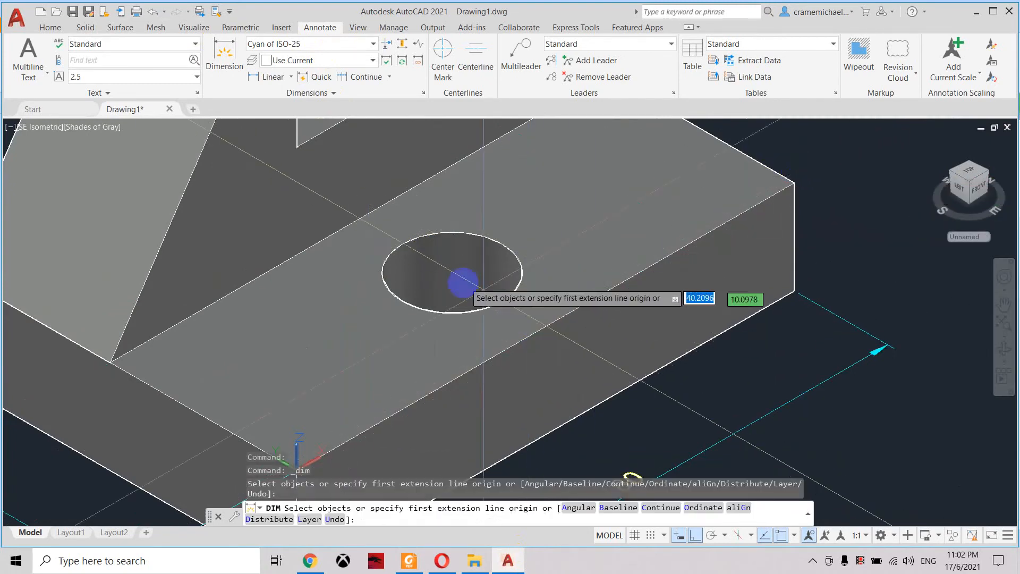
click(450, 267)
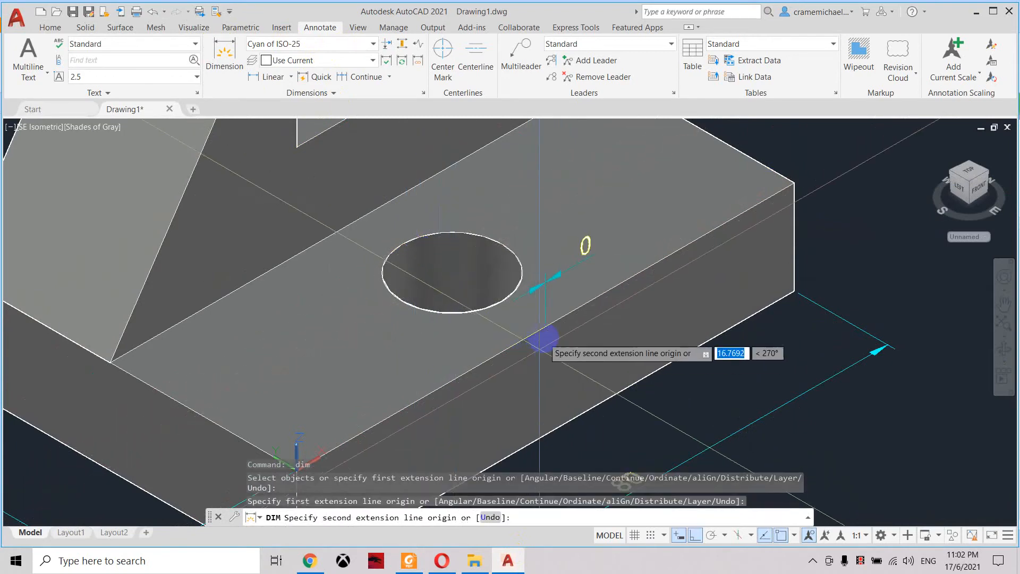
click(545, 326)
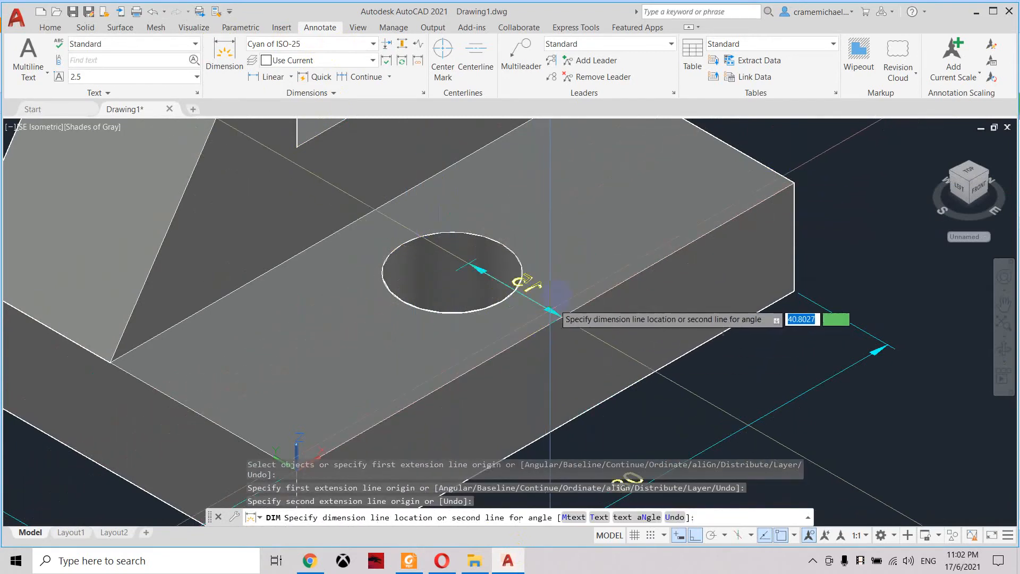
click(586, 256)
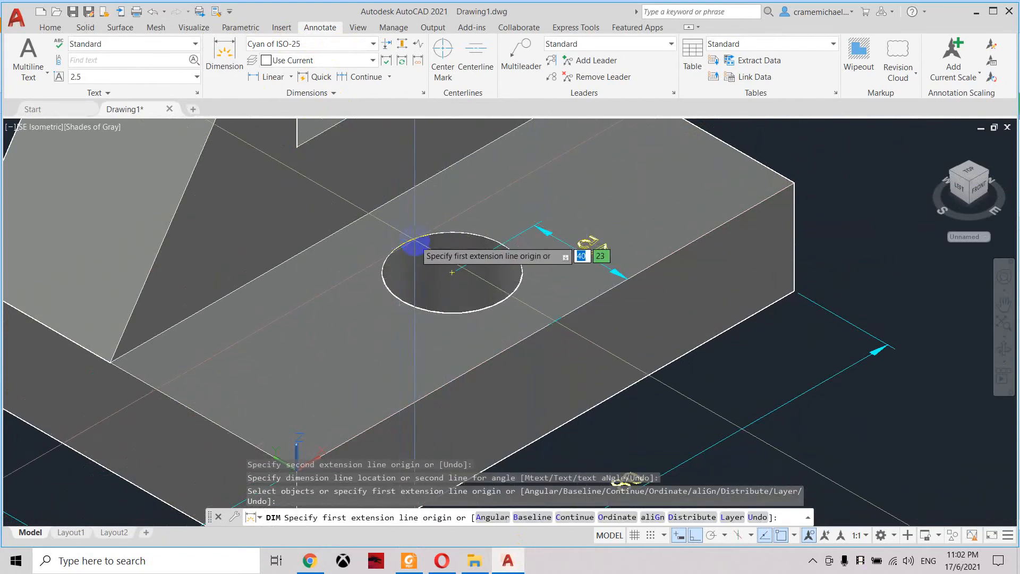
- Dimension the hole's diameter across the base's depth, placing the dimension on the base's top face between the hole and its left end
click(413, 244)
click(498, 297)
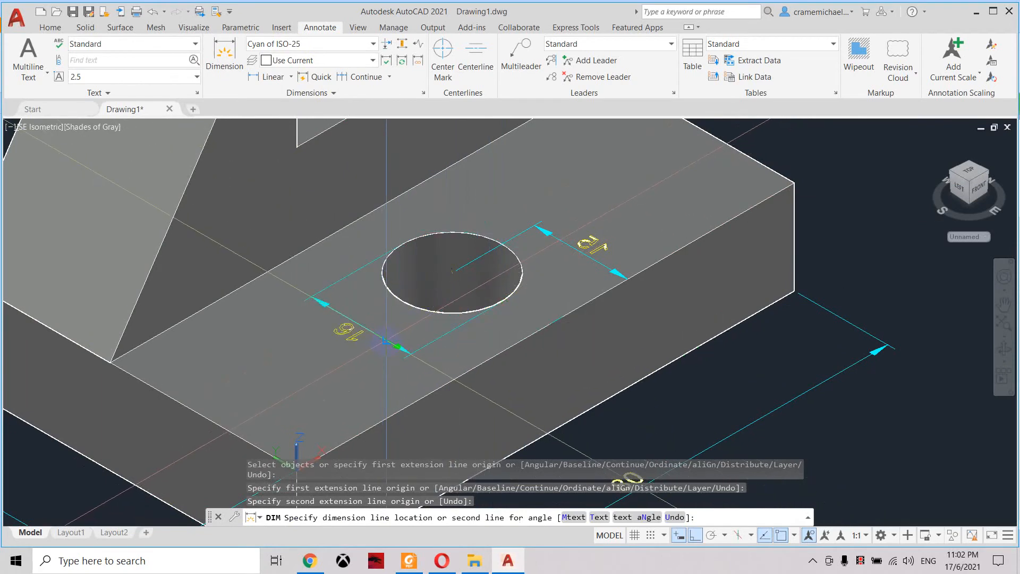
click(386, 341)
scroll(558, 336, down, 3)
middle_drag(572, 365, 556, 379)
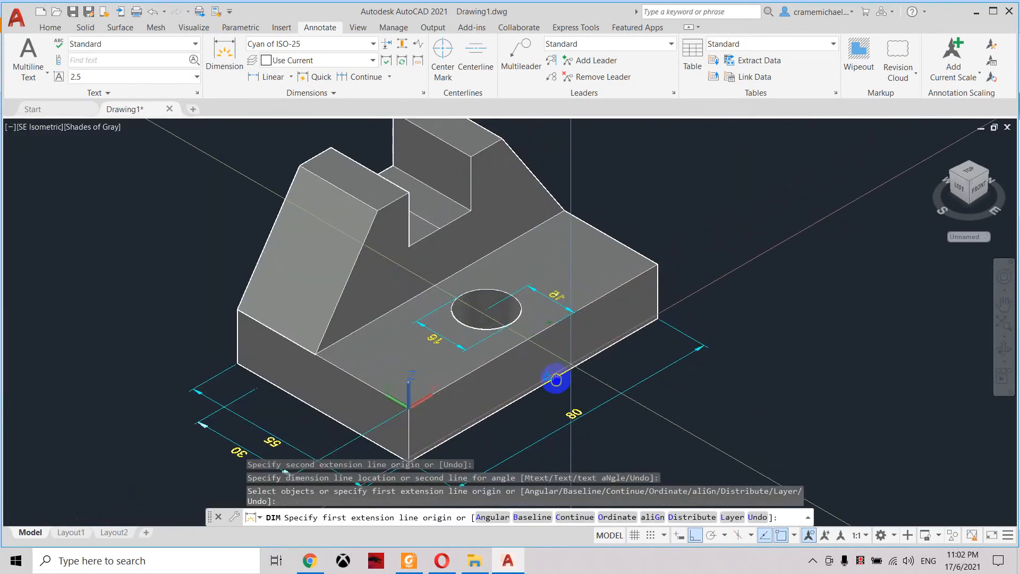
key(Escape)
- Delete the dimension from the hole's center to the base's front top edge, on the right side of the hole
click(556, 299)
scroll(556, 298, up, 3)
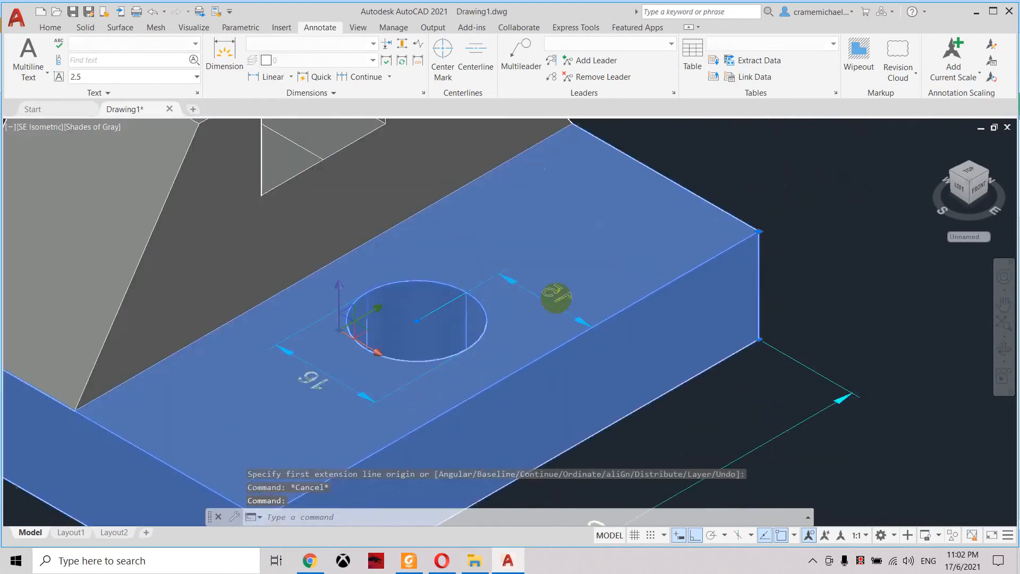
key(Escape)
scroll(556, 298, up, 6)
scroll(535, 318, down, 5)
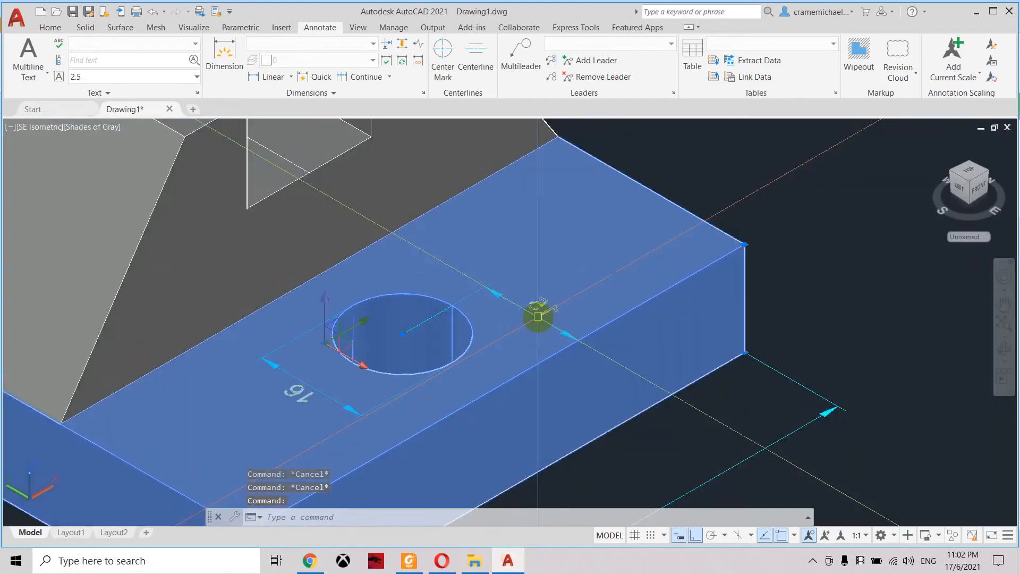
click(467, 456)
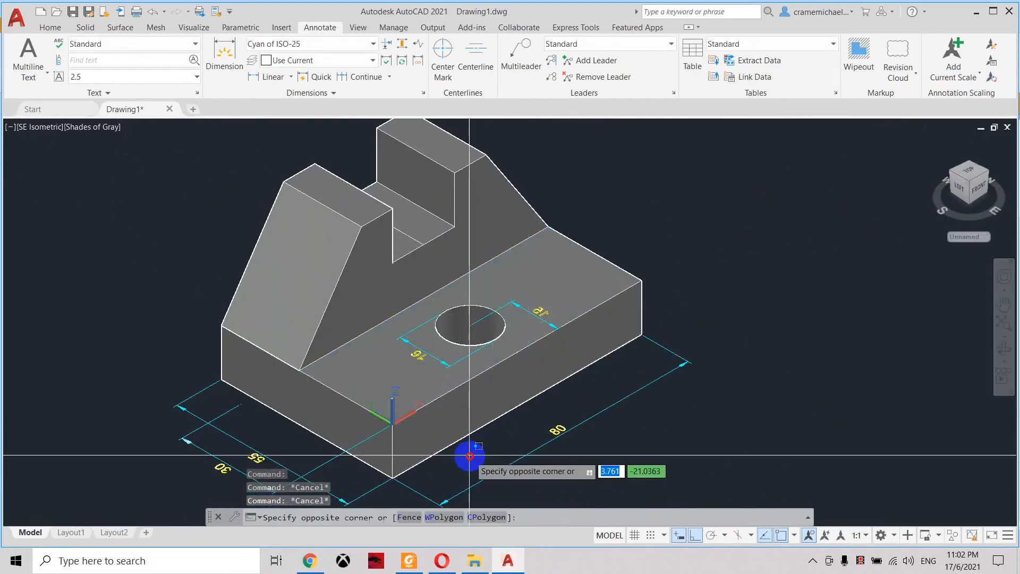
click(612, 240)
key(Delete)
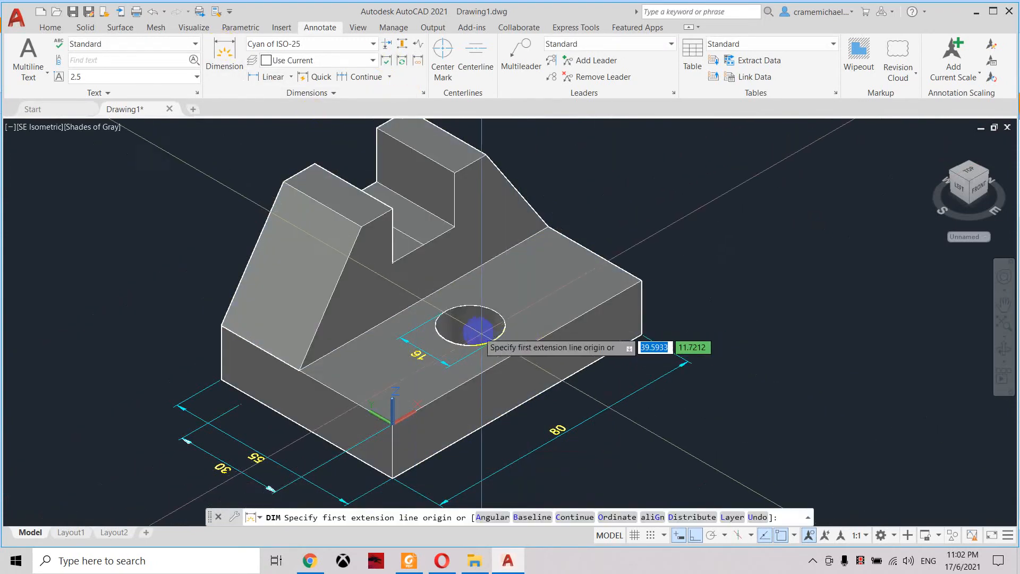
- Dimension from the hole's center to the base's front top edge, placing the dimension on the left side of the hole
scroll(476, 335, up, 5)
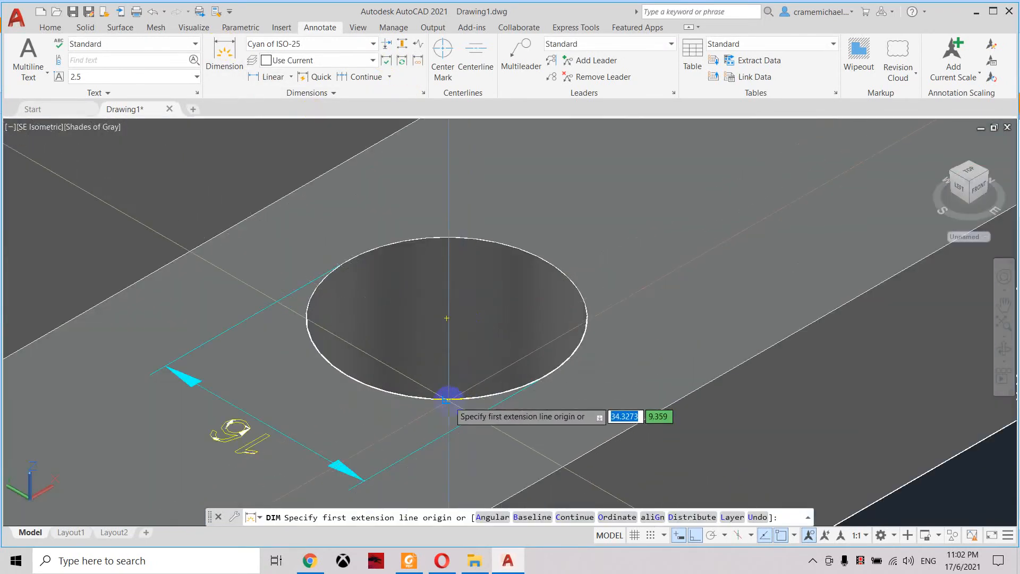
click(447, 318)
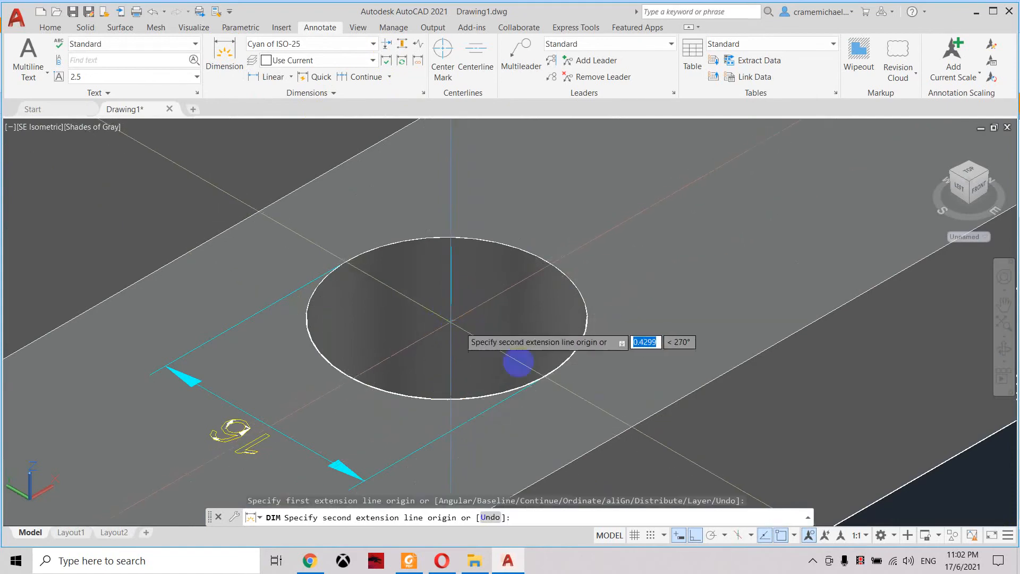
click(635, 425)
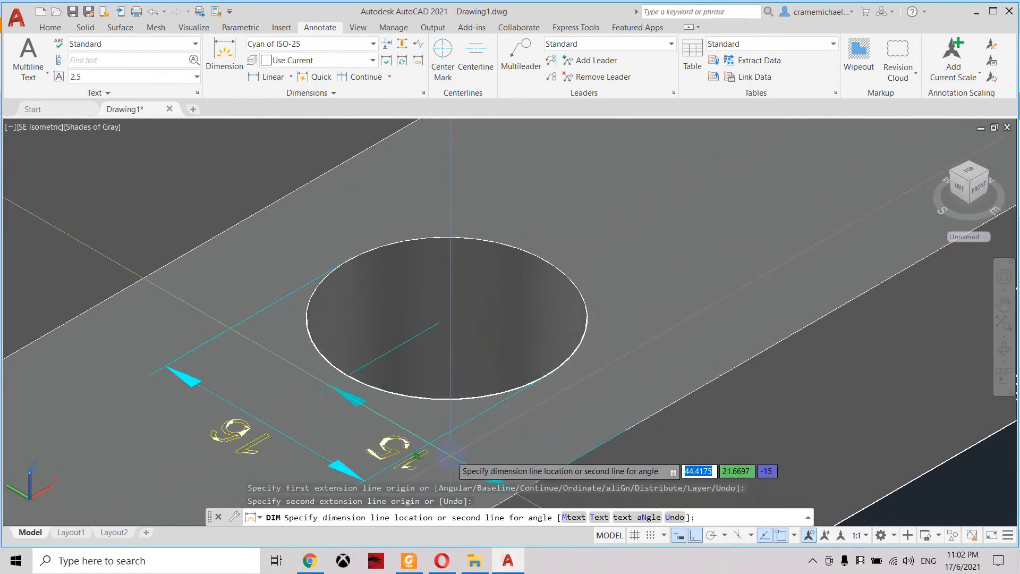
middle_drag(451, 456, 593, 278)
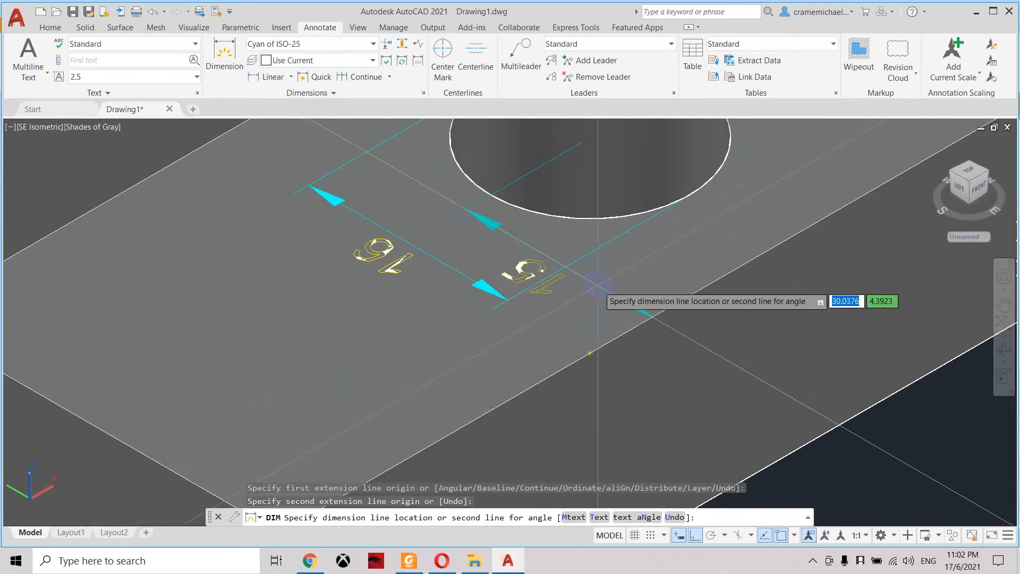
click(597, 285)
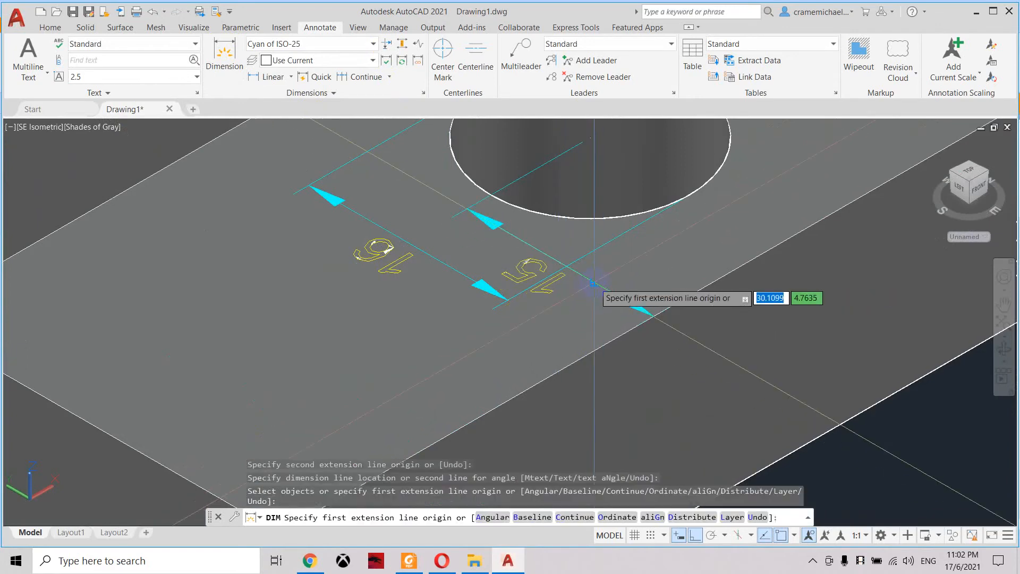
click(488, 292)
scroll(432, 288, down, 6)
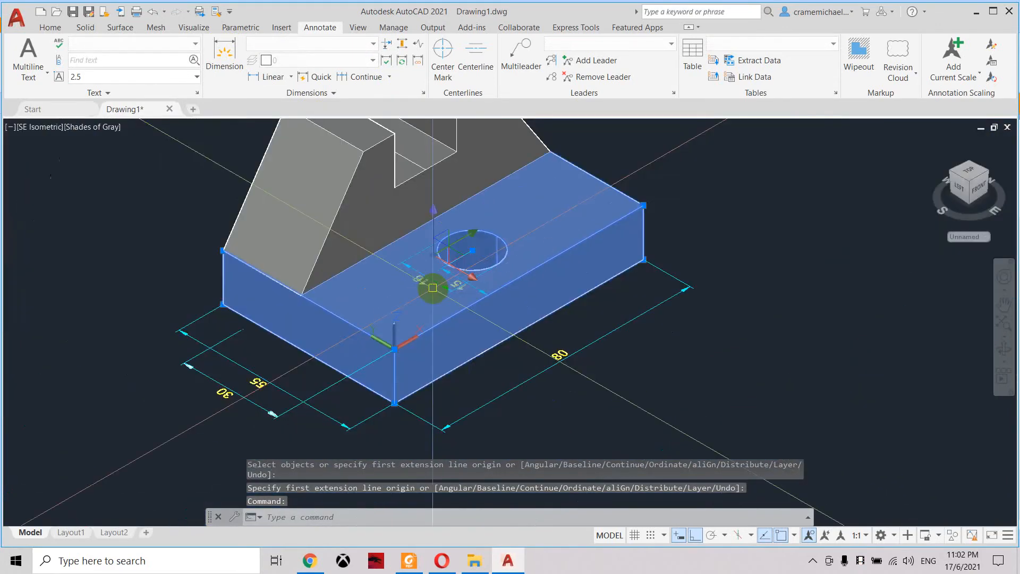
key(Escape)
key(Escape)
- Delete the hole's diameter dimension and dimension the diameter again across the base's depth, placing it on the right side of the hole
middle_drag(564, 264, 570, 289)
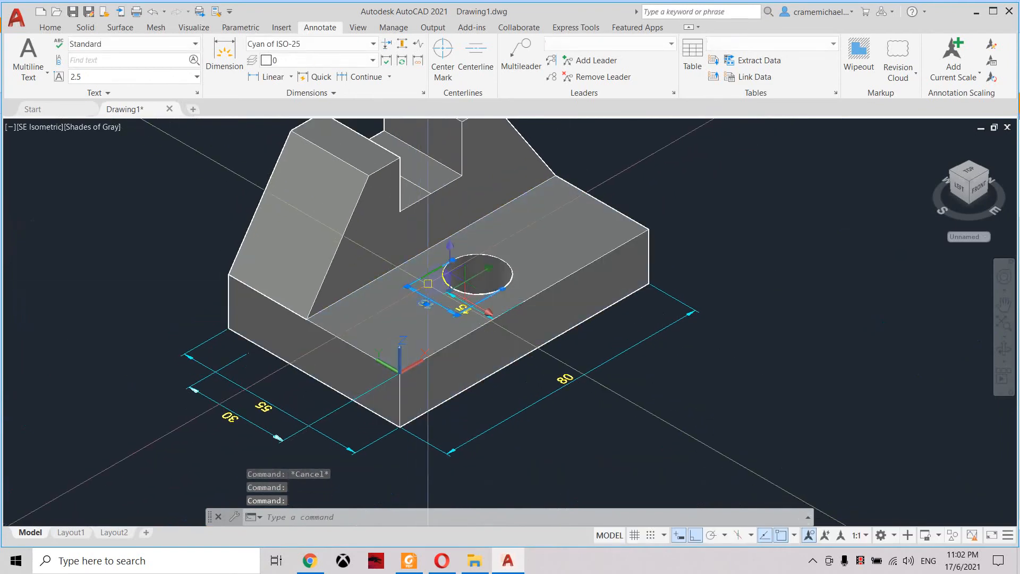
key(Delete)
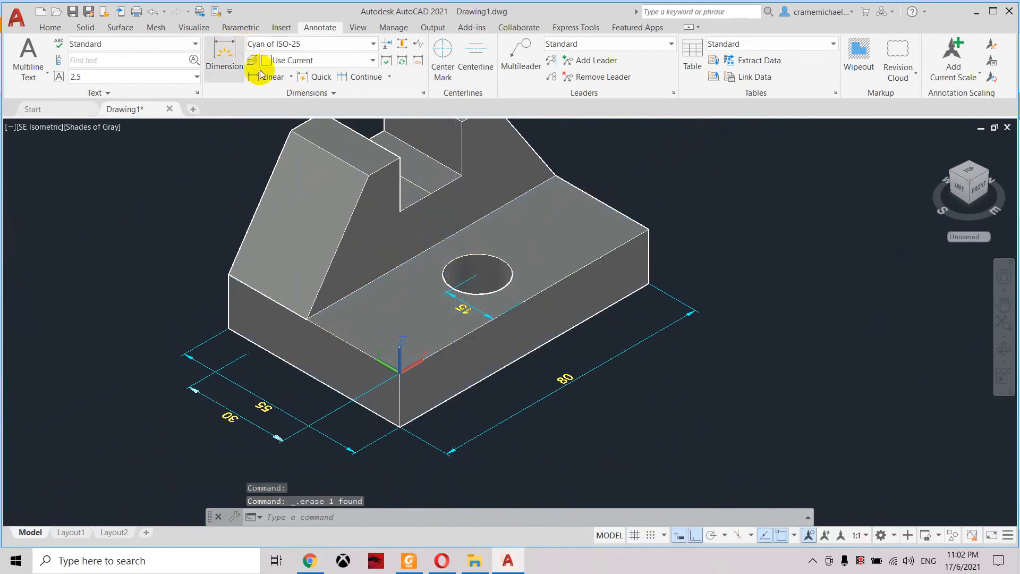
click(229, 60)
click(501, 288)
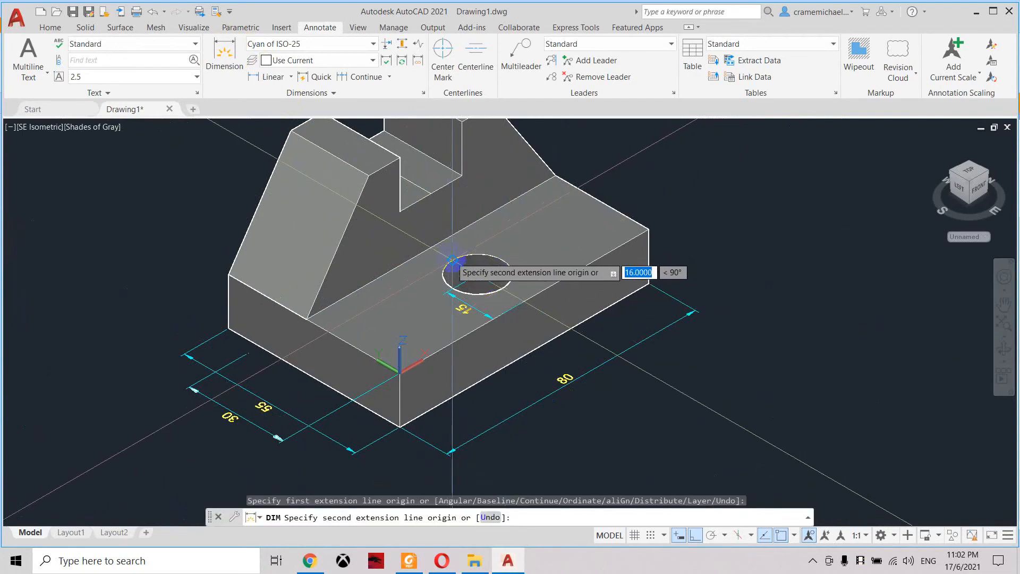
click(452, 261)
click(511, 241)
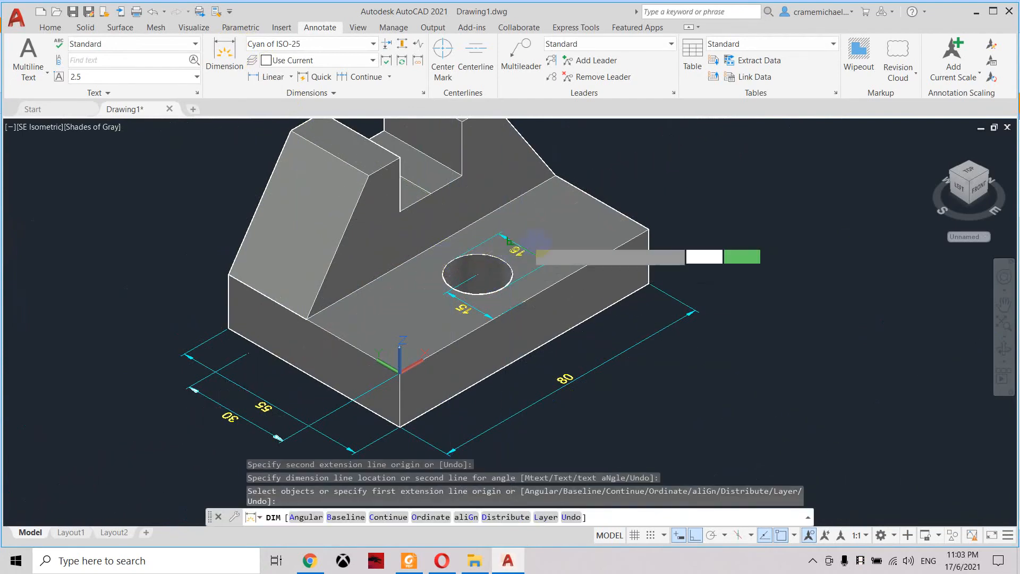
key(Return)
- Check the remaining bracket dimensions in the exam PDF in Foxit Reader and return to the AutoCAD model
middle_drag(589, 305, 610, 359)
scroll(598, 384, up, 3)
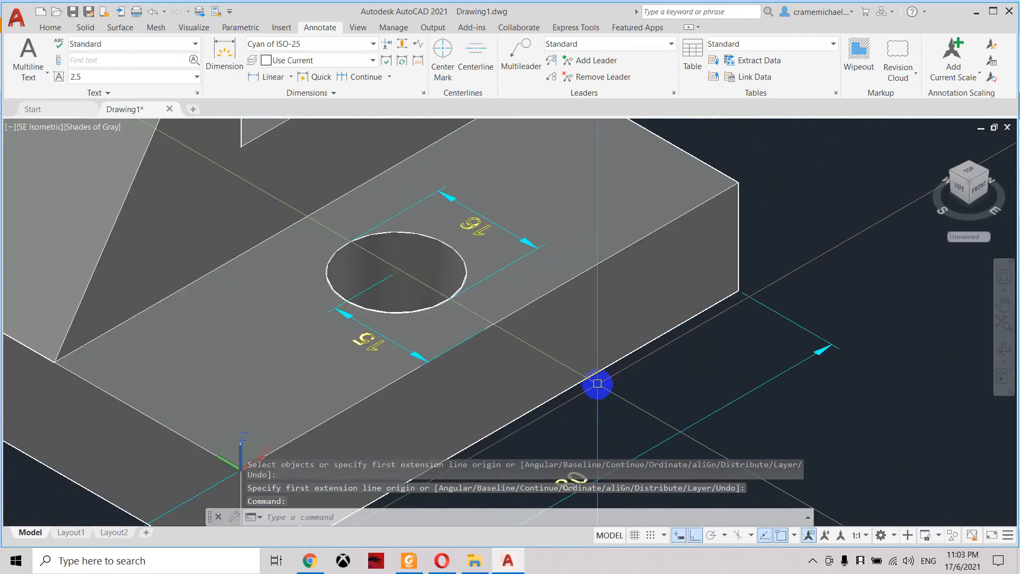
scroll(597, 384, down, 3)
middle_drag(479, 326, 488, 350)
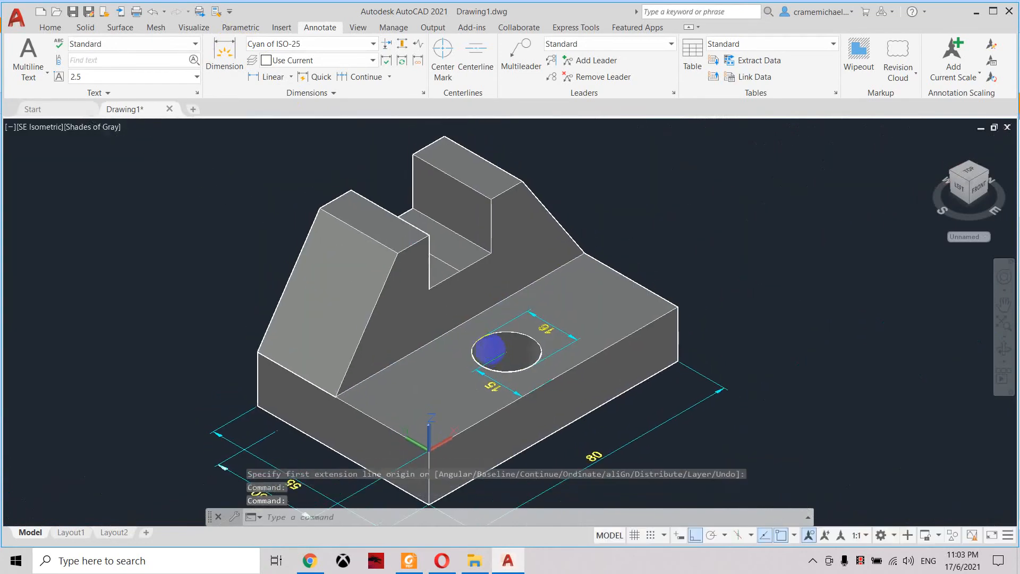
click(410, 562)
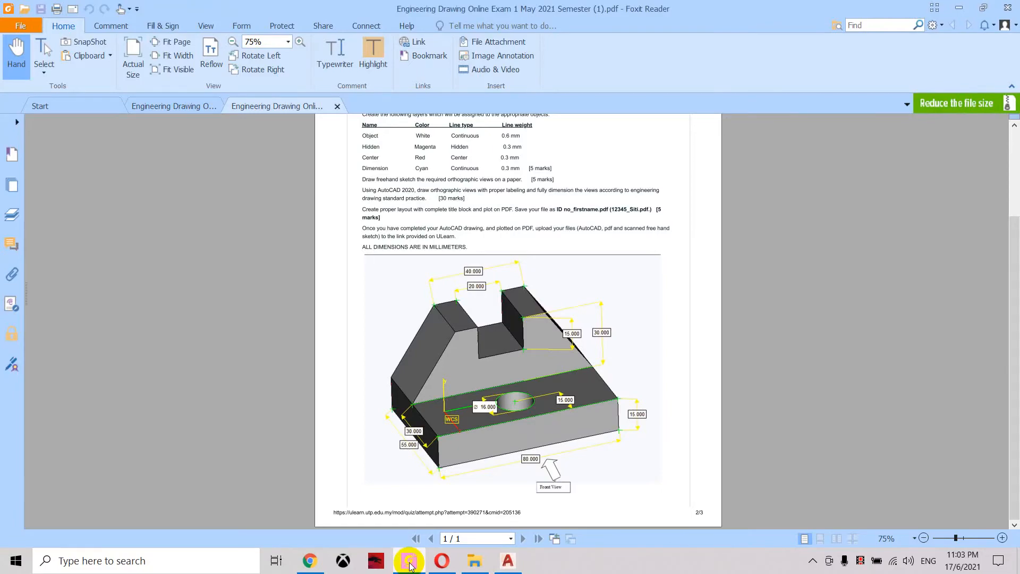
click(410, 567)
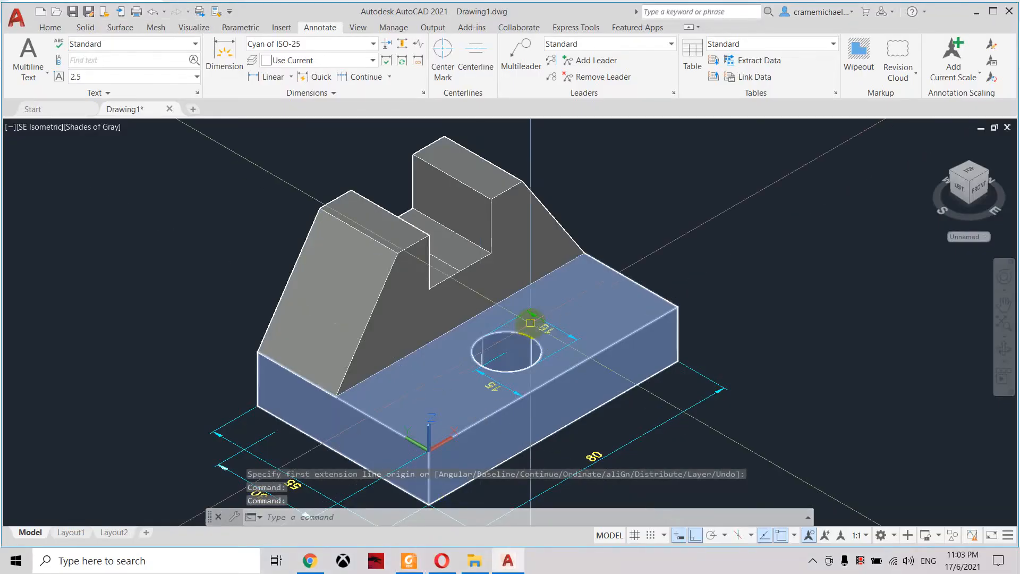
middle_drag(513, 319, 474, 292)
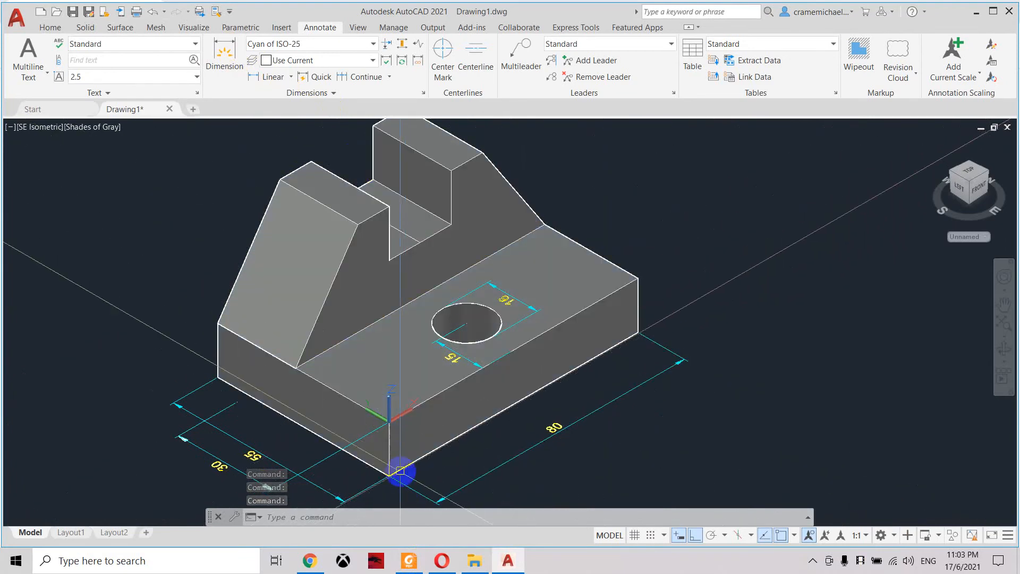
text(uc)
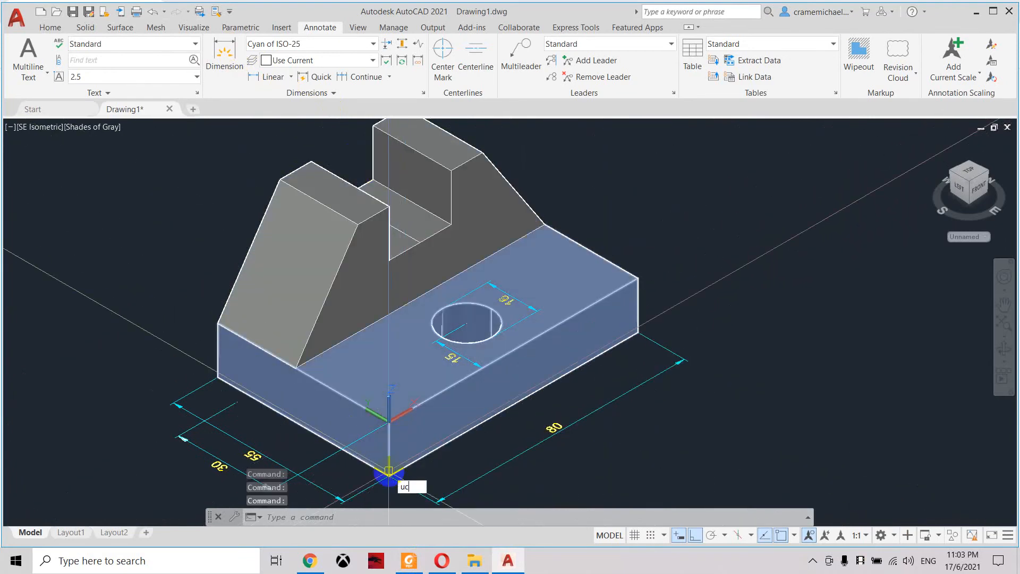
text(s)
key(Return)
click(389, 473)
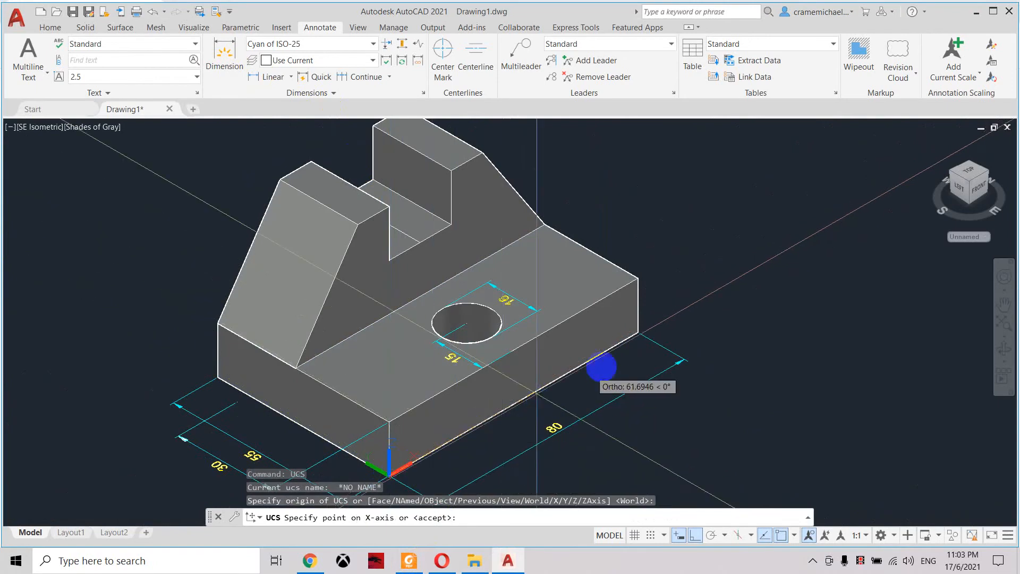
click(647, 332)
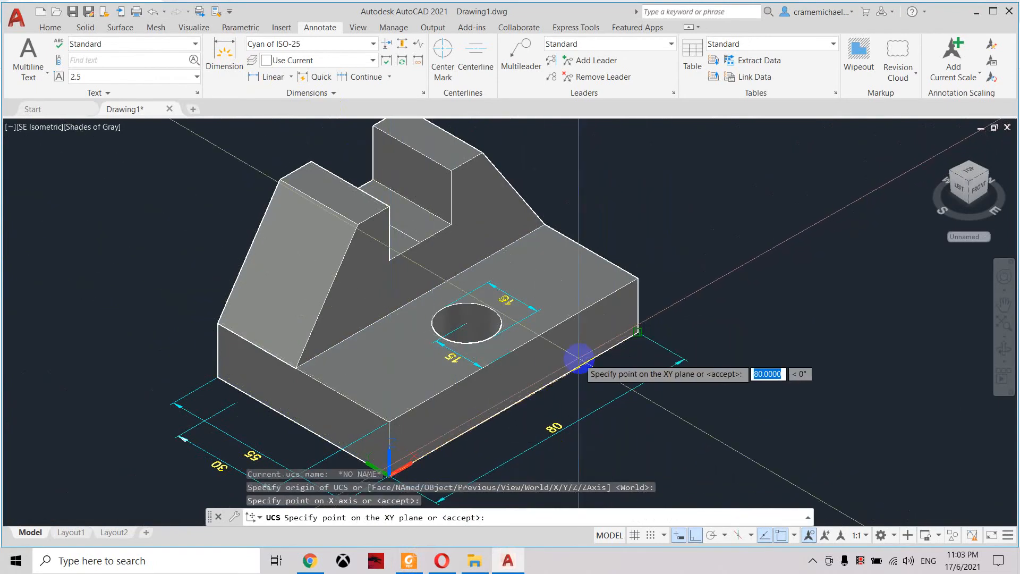
key(Escape)
key(Escape)
- Set the UCS on the base's front face, with its origin at the near bottom corner, X along the bottom edge and Y up the corner edge
middle_drag(409, 455, 382, 497)
scroll(381, 389, up, 6)
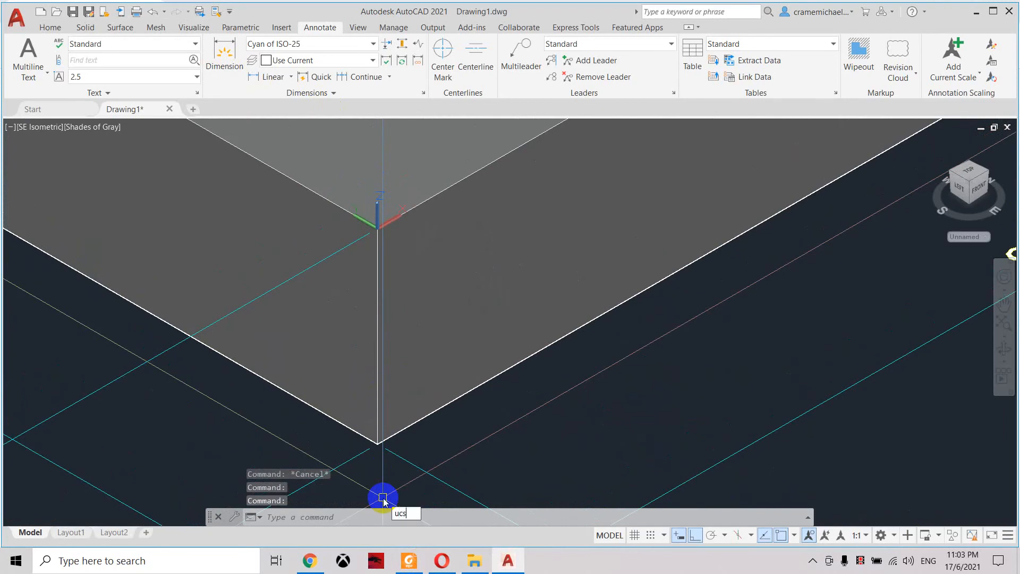
text(ucs)
key(Return)
click(378, 442)
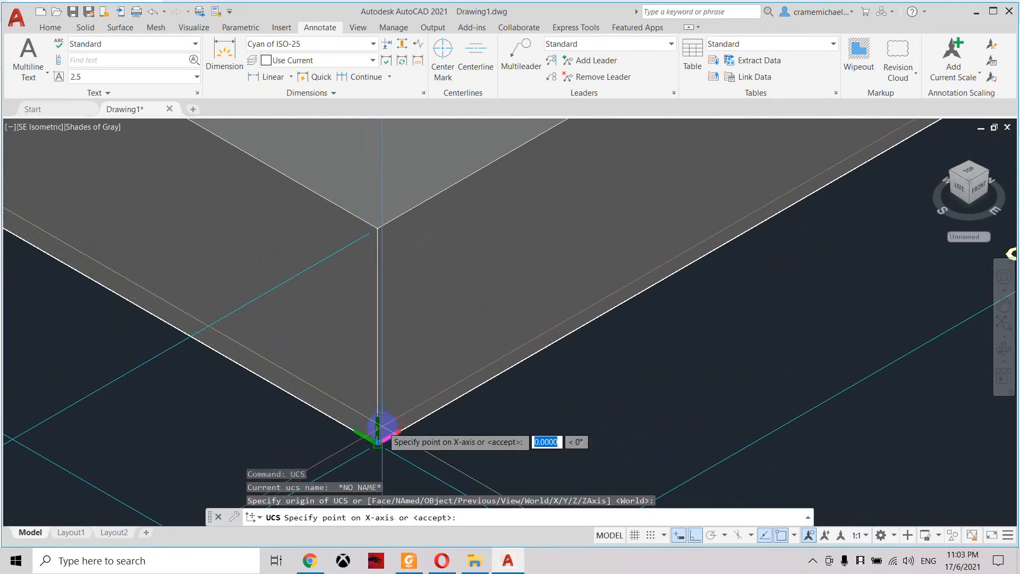
scroll(377, 442, down, 6)
scroll(629, 287, up, 5)
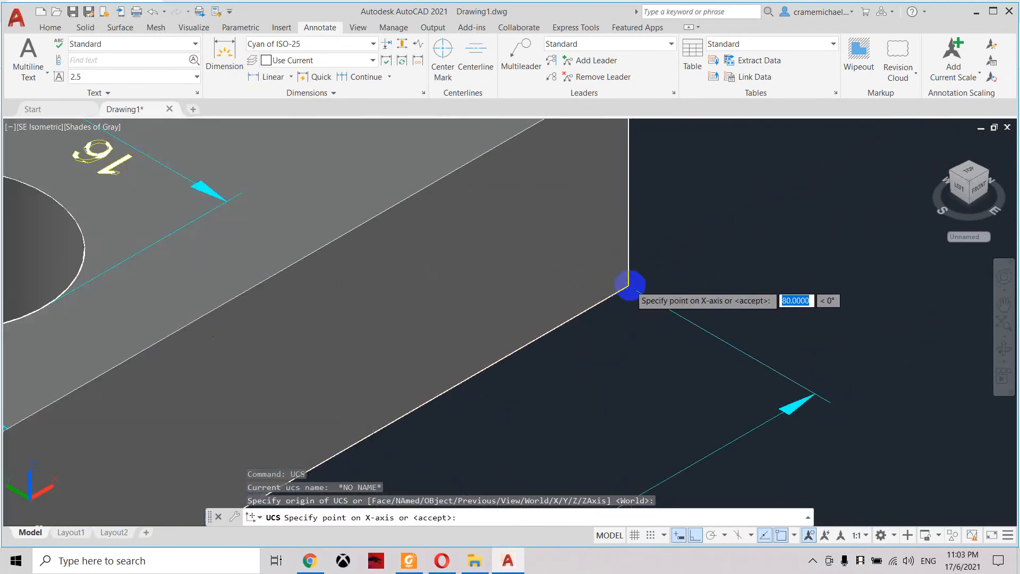
click(629, 287)
scroll(630, 278, down, 5)
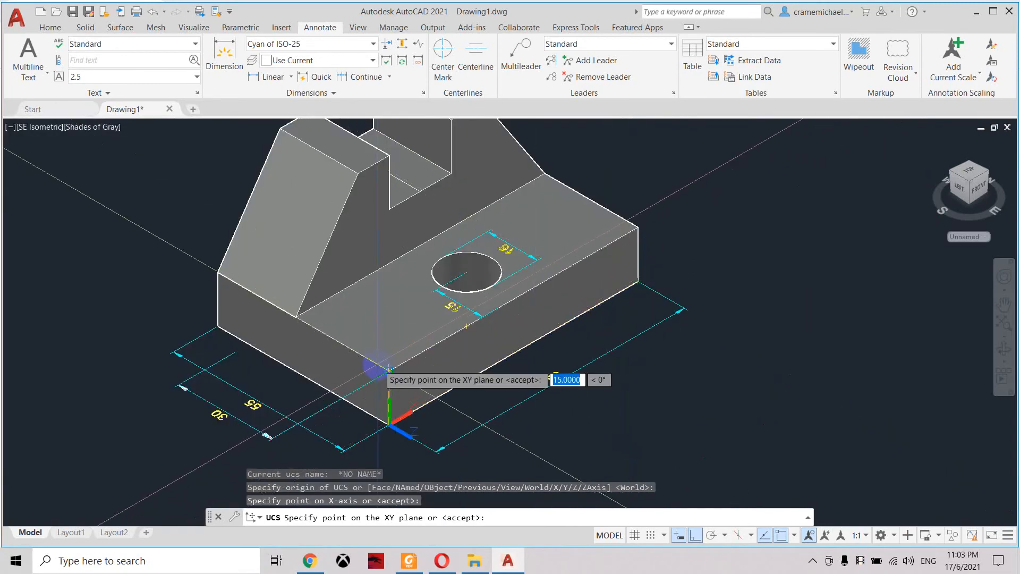
click(388, 368)
click(458, 419)
- Dimension the base's thickness along the vertical edge at the front face's right end, placing the dimension outside the solid
scroll(457, 419, up, 3)
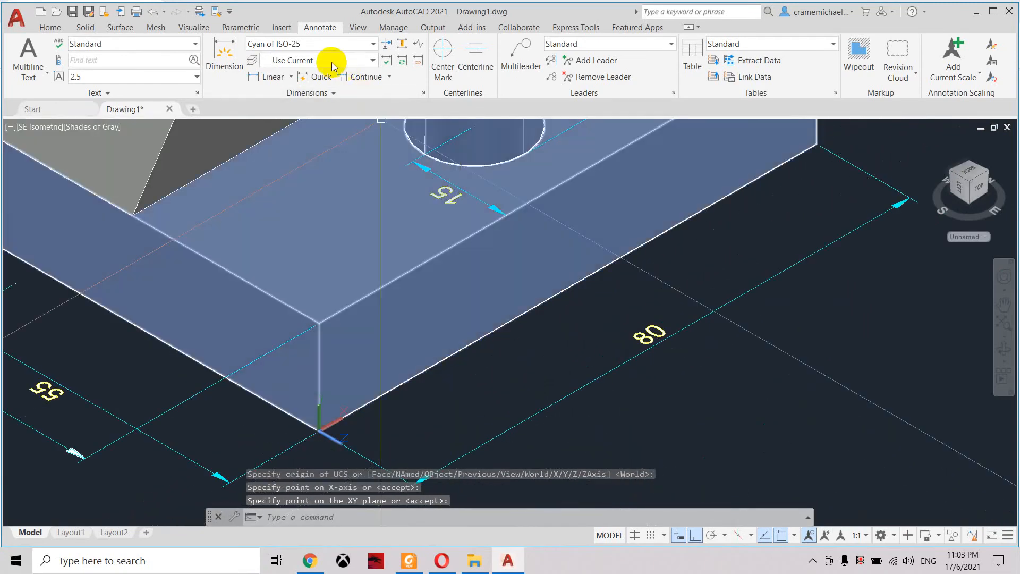
click(232, 53)
middle_drag(668, 208, 551, 369)
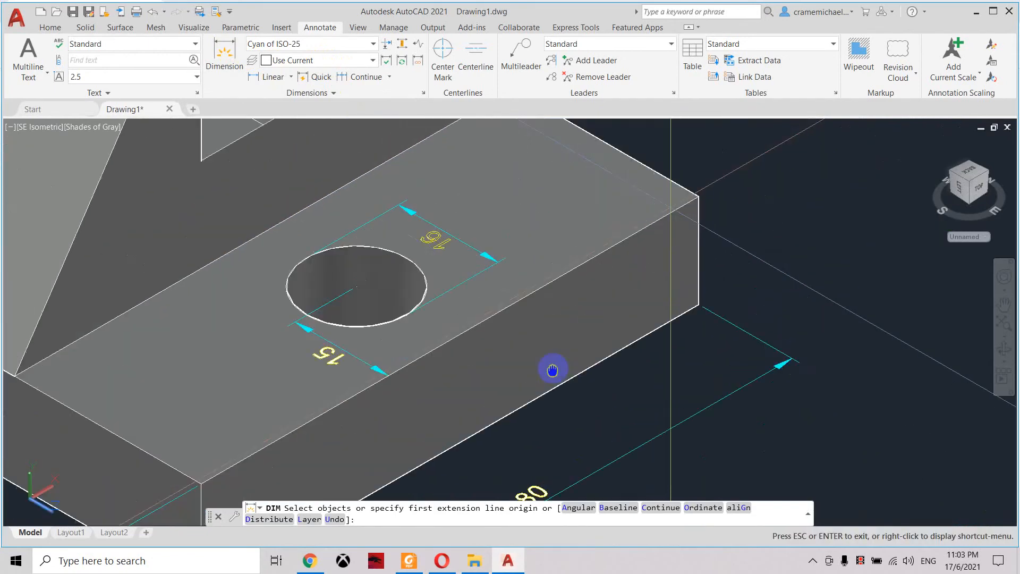
click(699, 300)
click(699, 197)
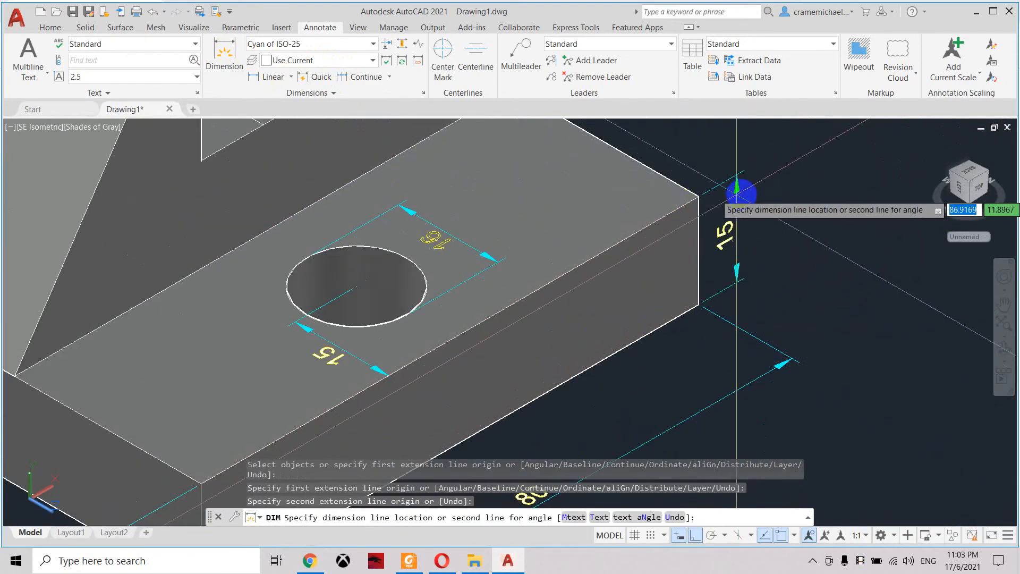
click(755, 190)
scroll(586, 228, down, 3)
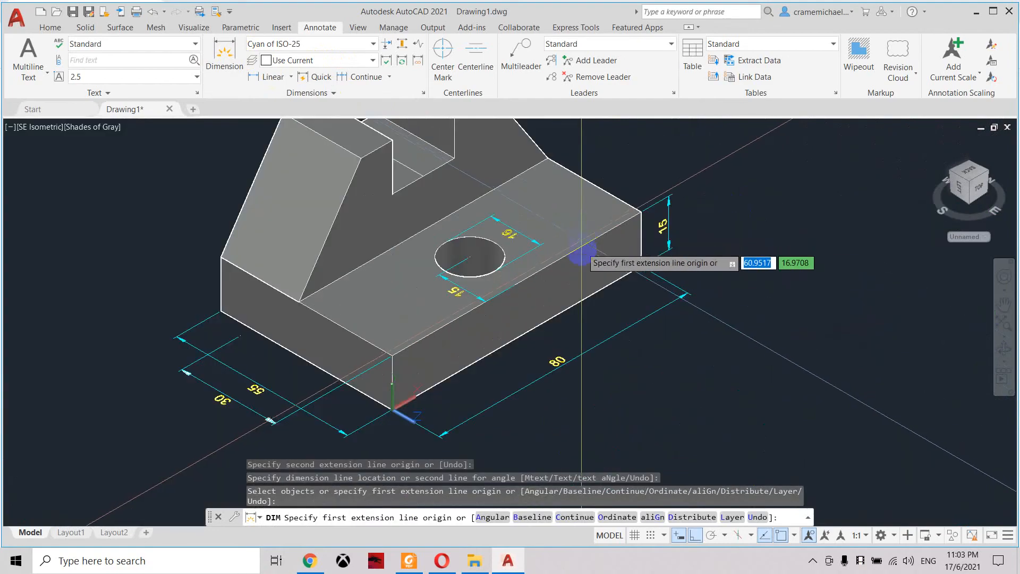
middle_drag(581, 253, 610, 366)
- Check the exam PDF in Foxit Reader for the bracket's next dimension and return to the AutoCAD model
click(407, 561)
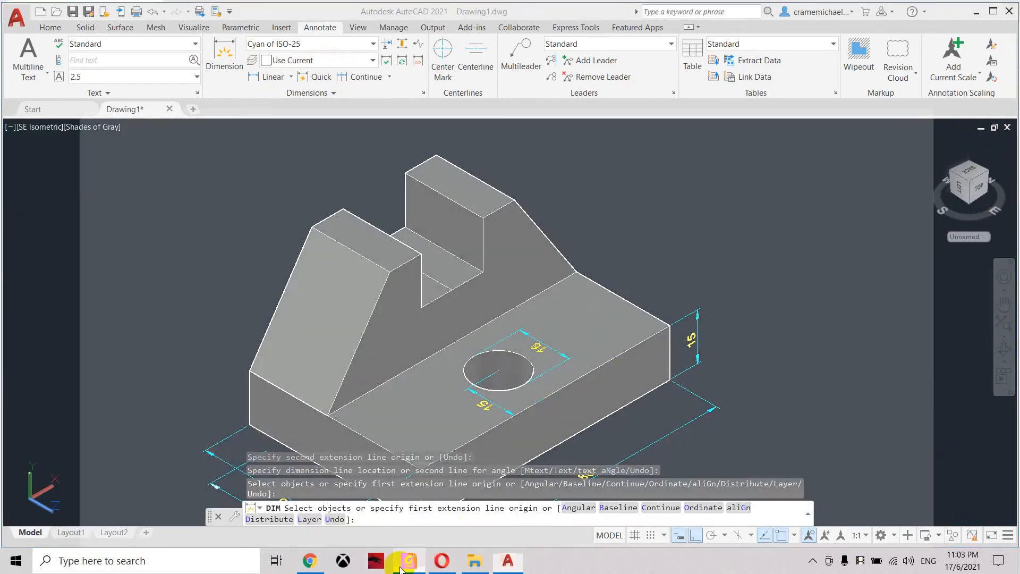
click(399, 564)
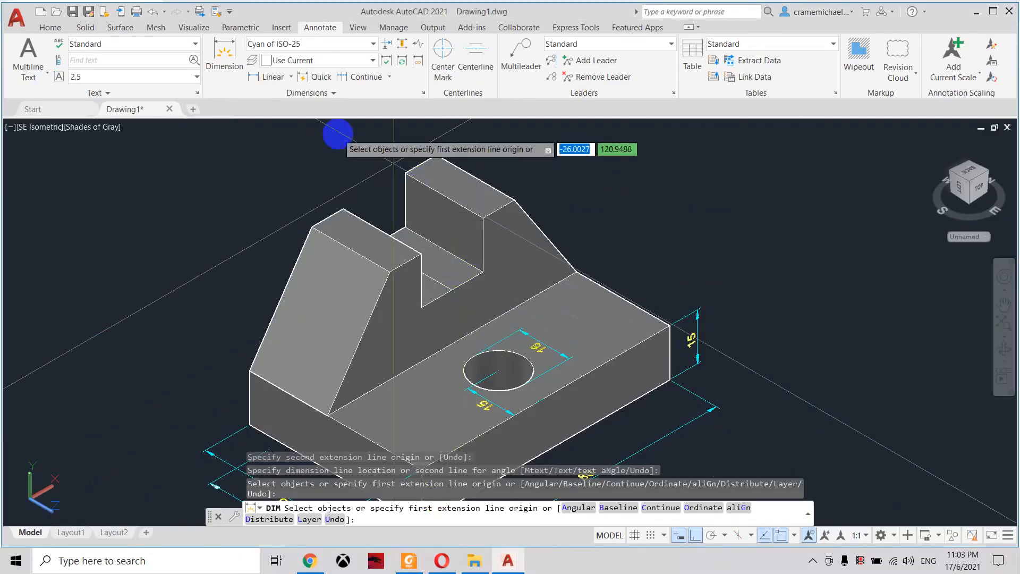
click(226, 75)
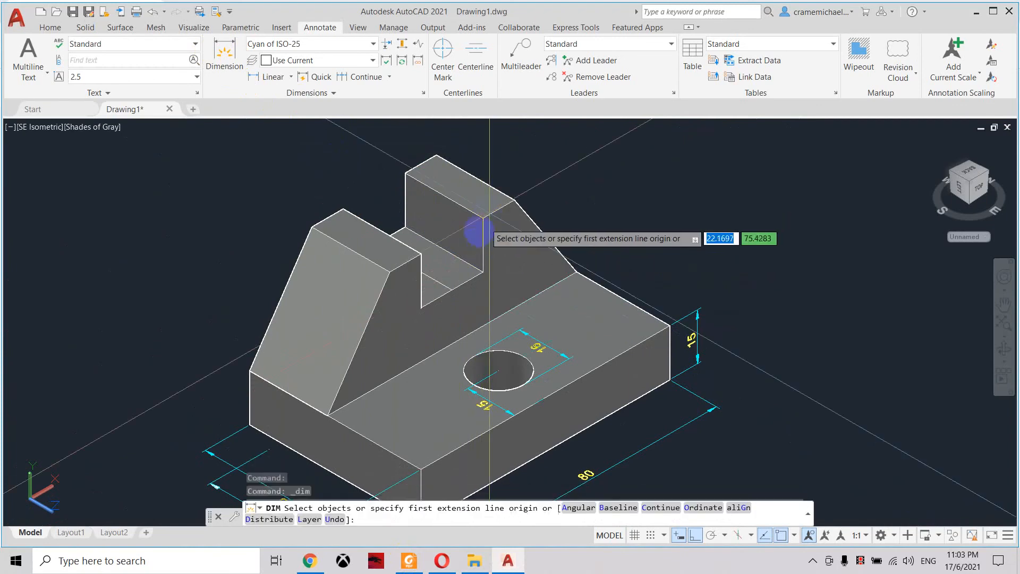
middle_drag(405, 439, 409, 311)
key(Escape)
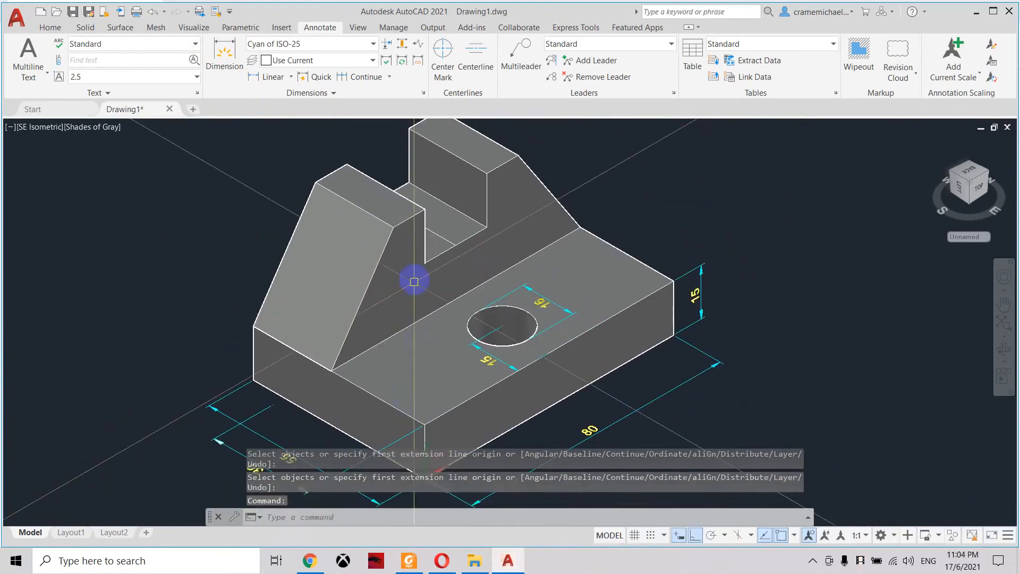
scroll(440, 232, up, 5)
key(Escape)
key(Escape)
- Set the UCS on the upright's front face, with its origin at the notch's lower left corner, X along the notch bottom and Y up its side
scroll(424, 340, down, 4)
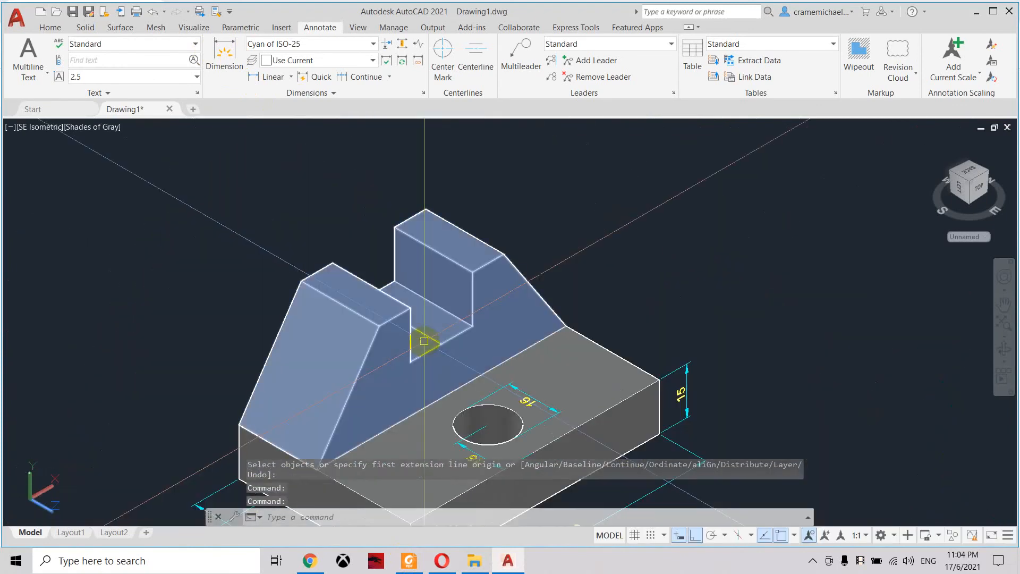
key(Return)
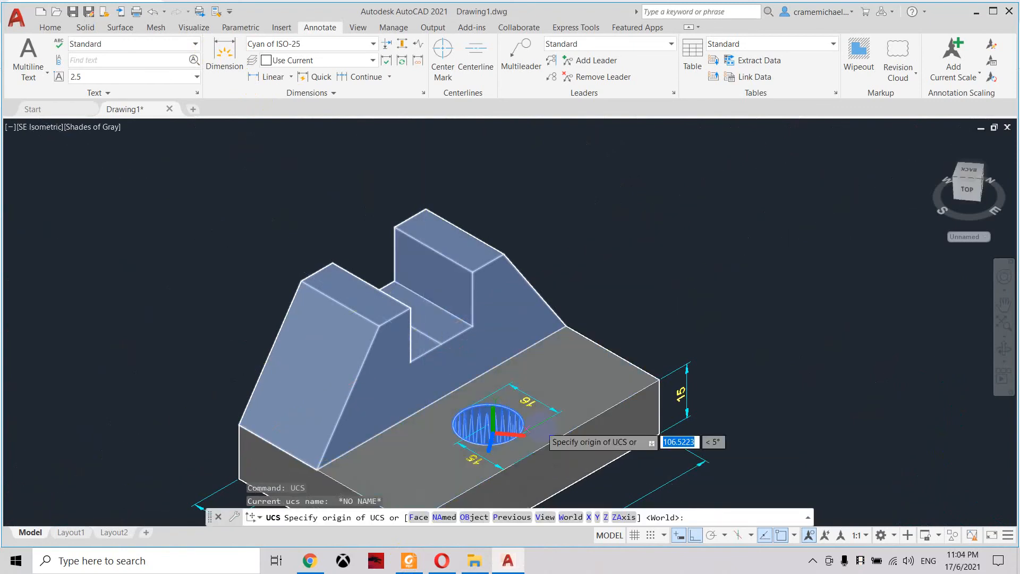
scroll(471, 324, up, 4)
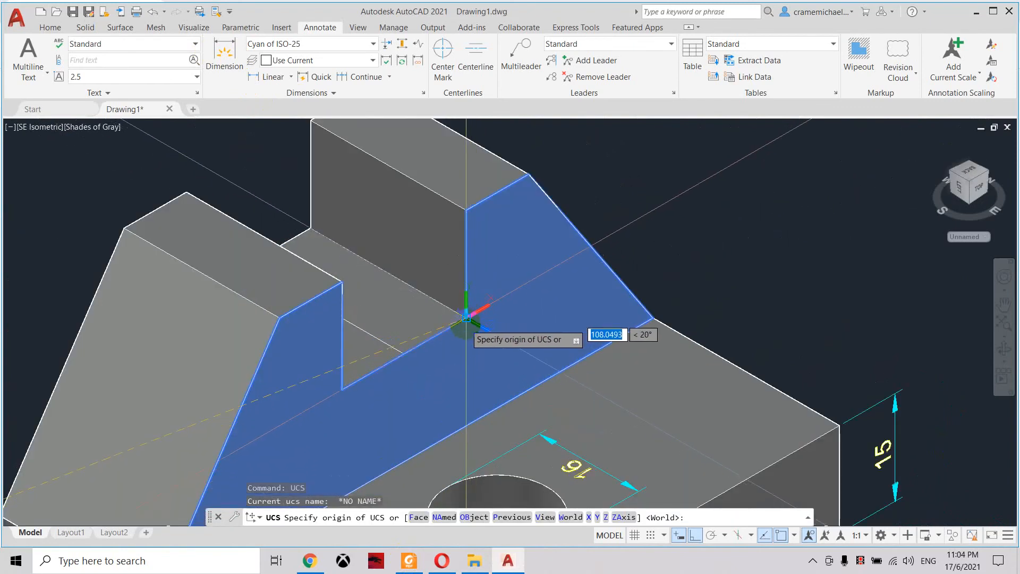
click(342, 380)
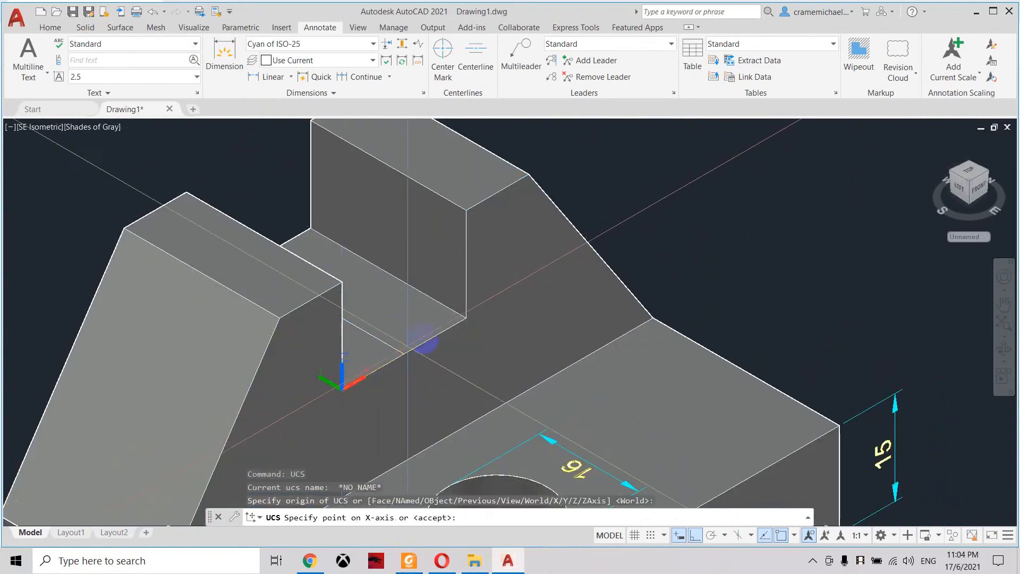
click(463, 330)
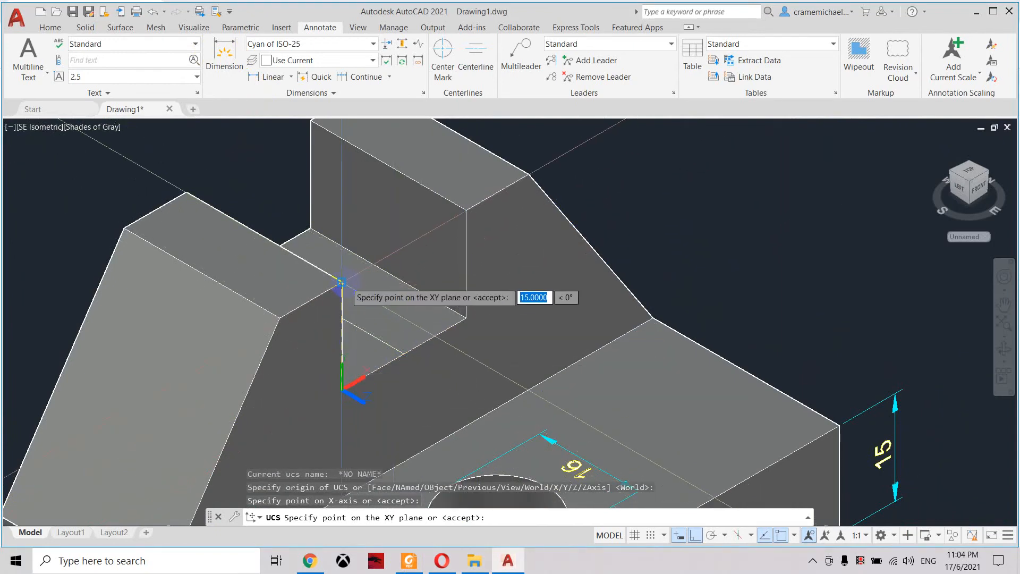
click(332, 309)
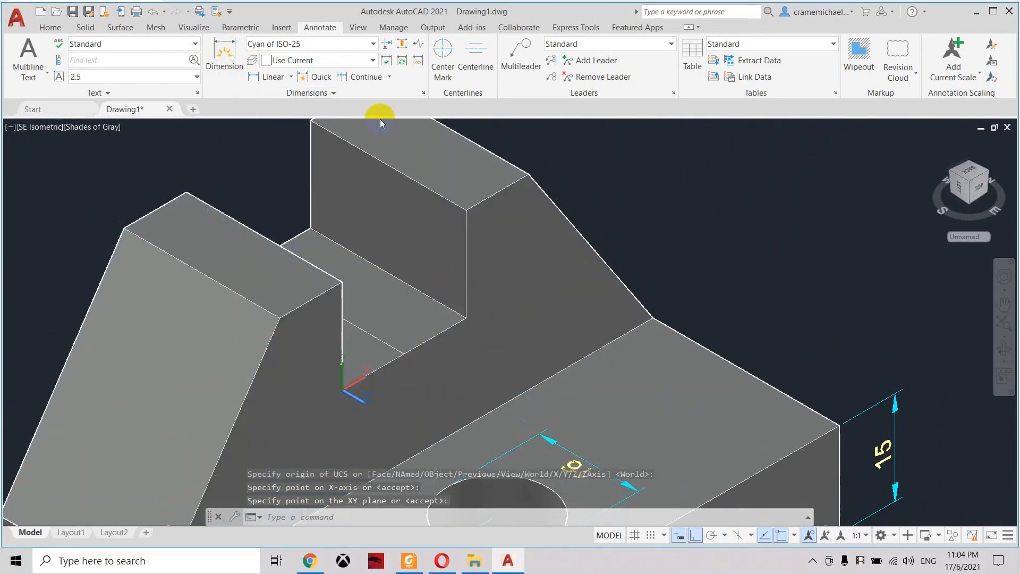
- Dimension the notch's depth along its right front vertical edge, placing the dimension on the upright's face beside the notch
click(466, 210)
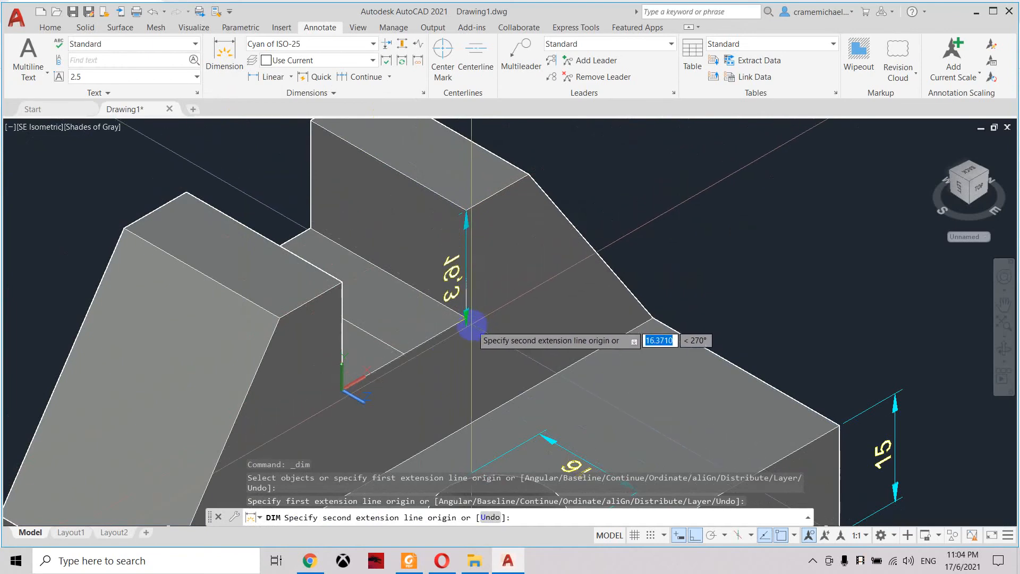
click(466, 318)
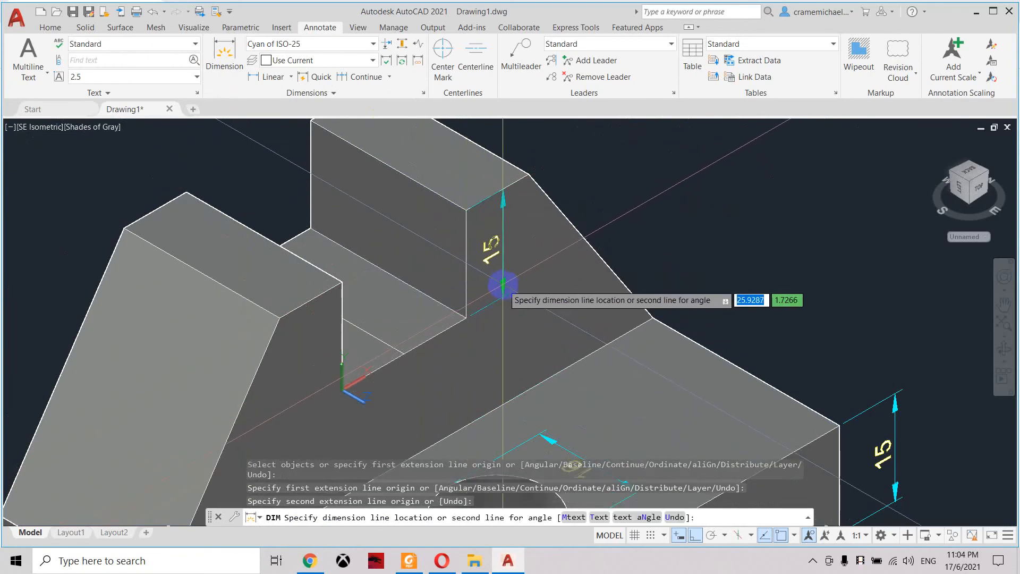
click(503, 285)
- Check the exam PDF in Foxit Reader, return to AutoCAD and dimension the upright's height above the base, placing it right of the sloped edge
click(409, 560)
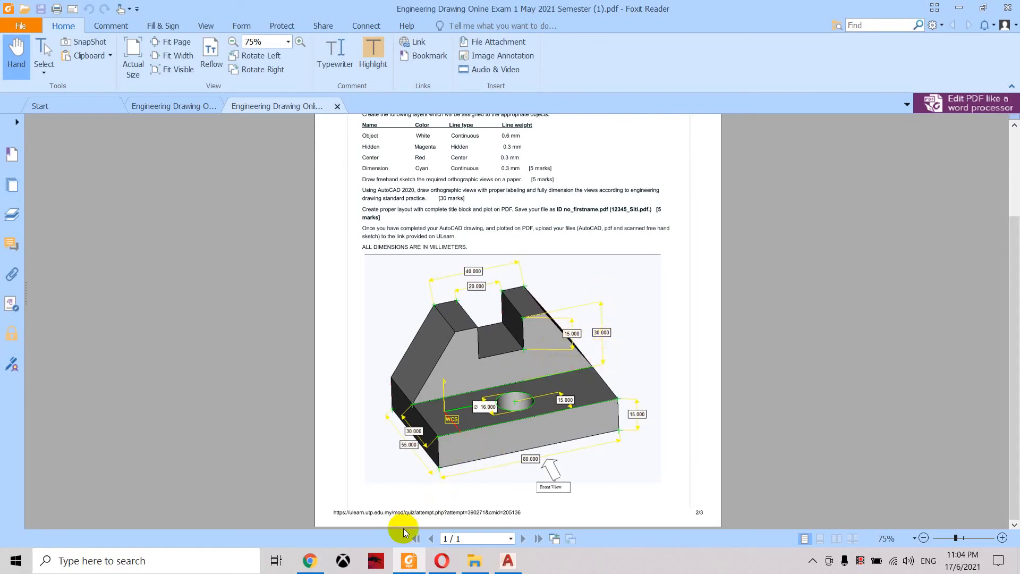
click(508, 565)
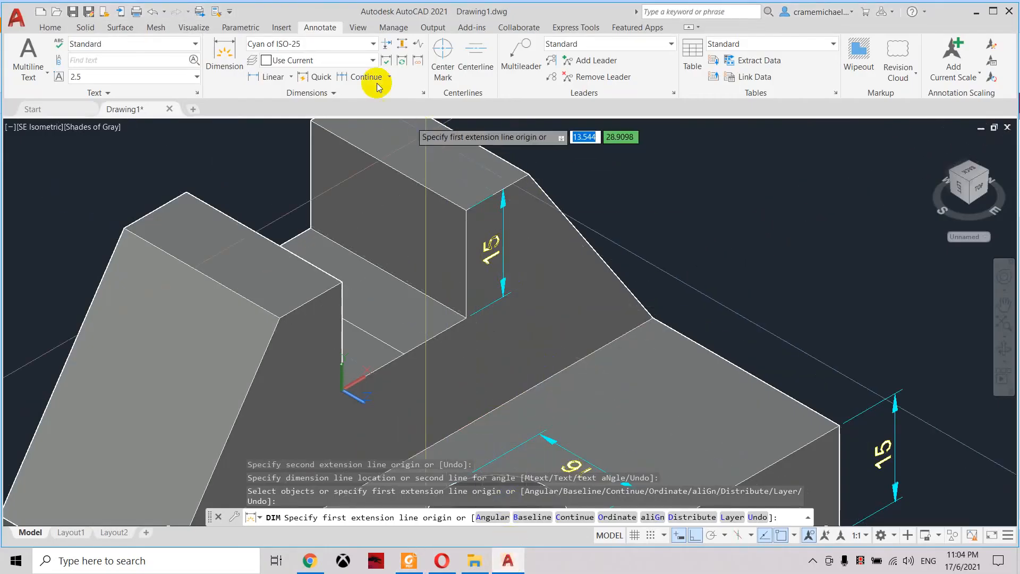
click(530, 174)
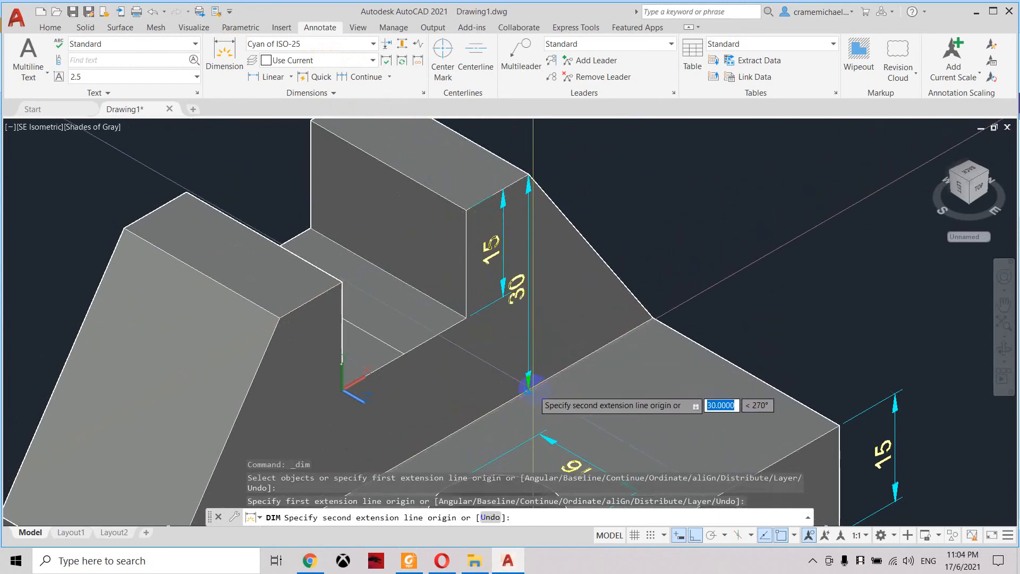
click(533, 390)
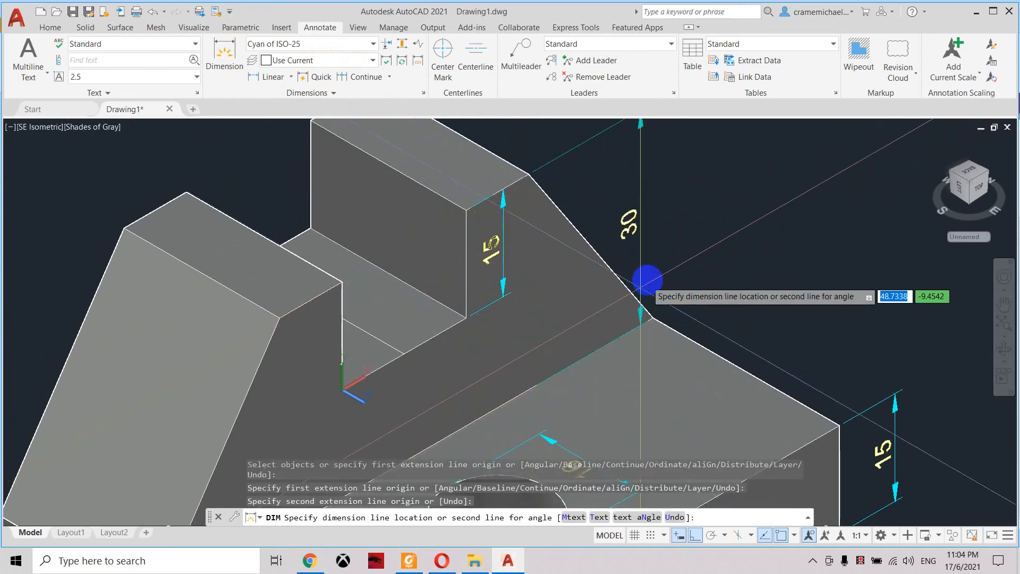
click(689, 257)
scroll(689, 257, down, 3)
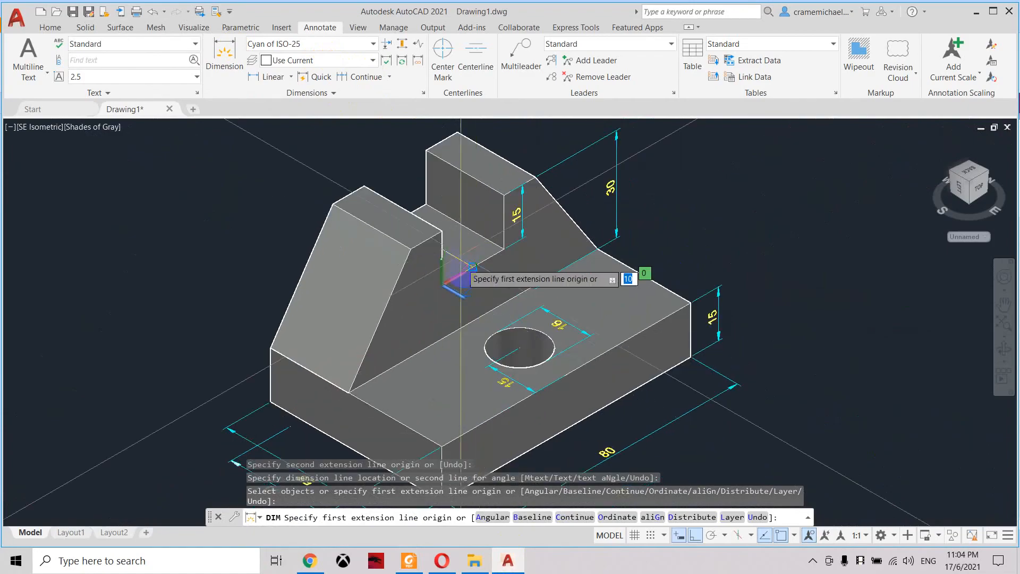
- Check the widths across the upright's top in the exam PDF in Foxit Reader and return to the AutoCAD model
click(403, 565)
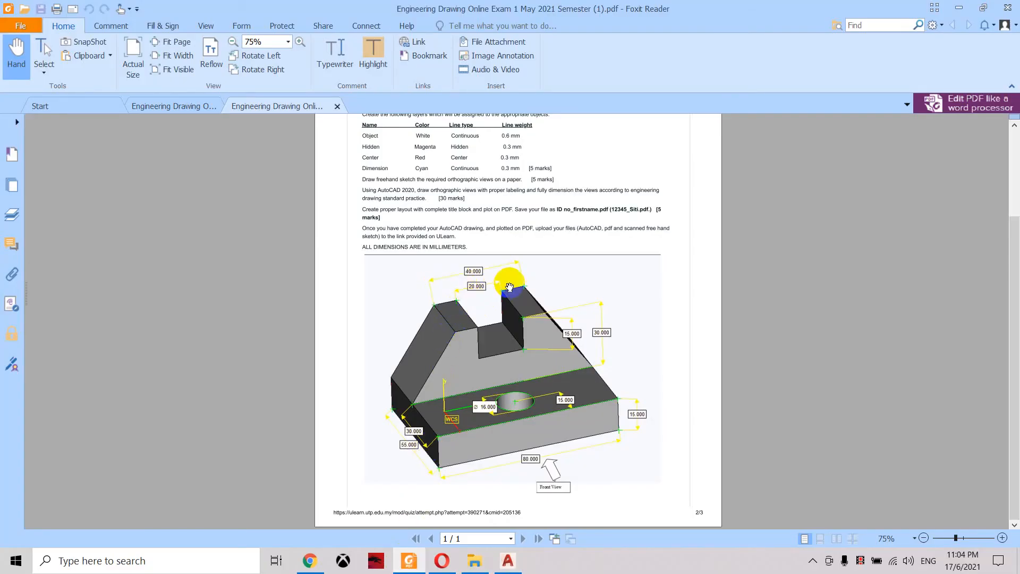
click(508, 561)
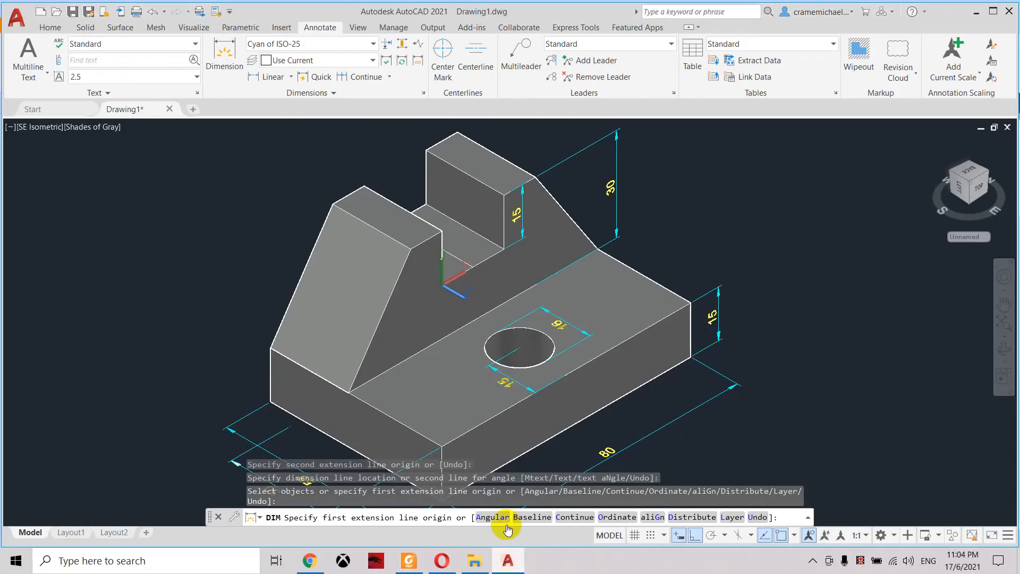
scroll(345, 298, up, 3)
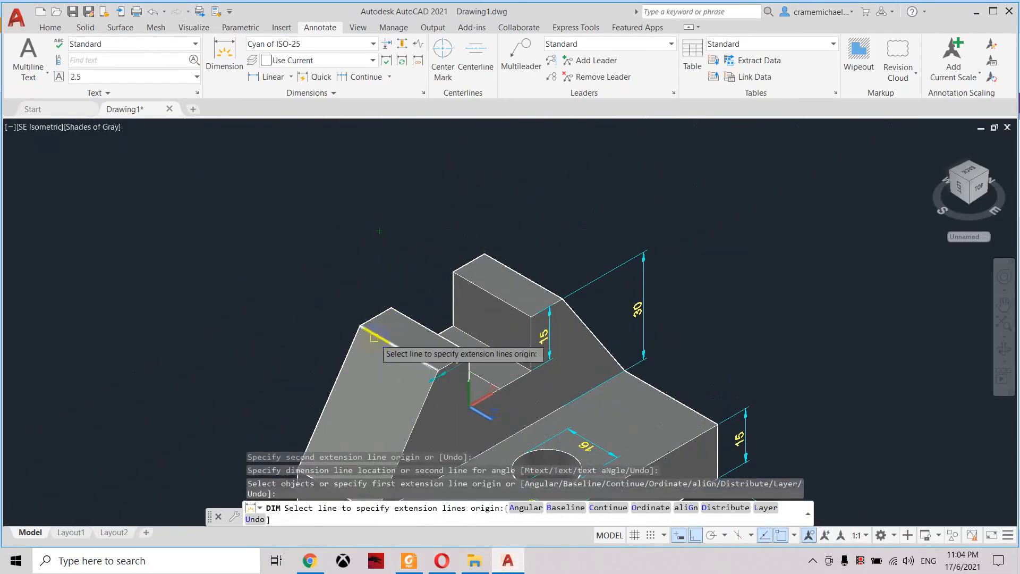
scroll(367, 323, up, 2)
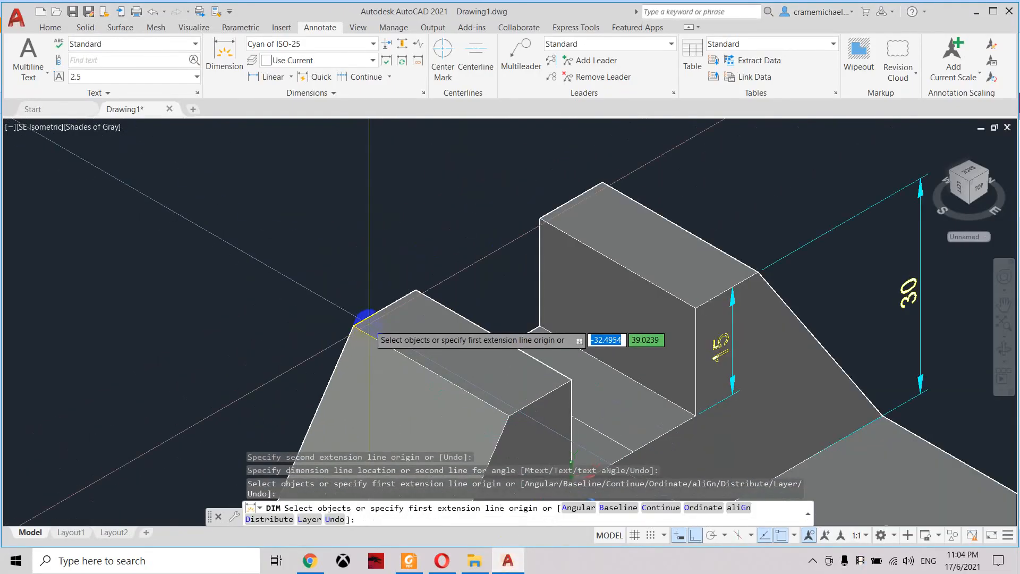
key(Return)
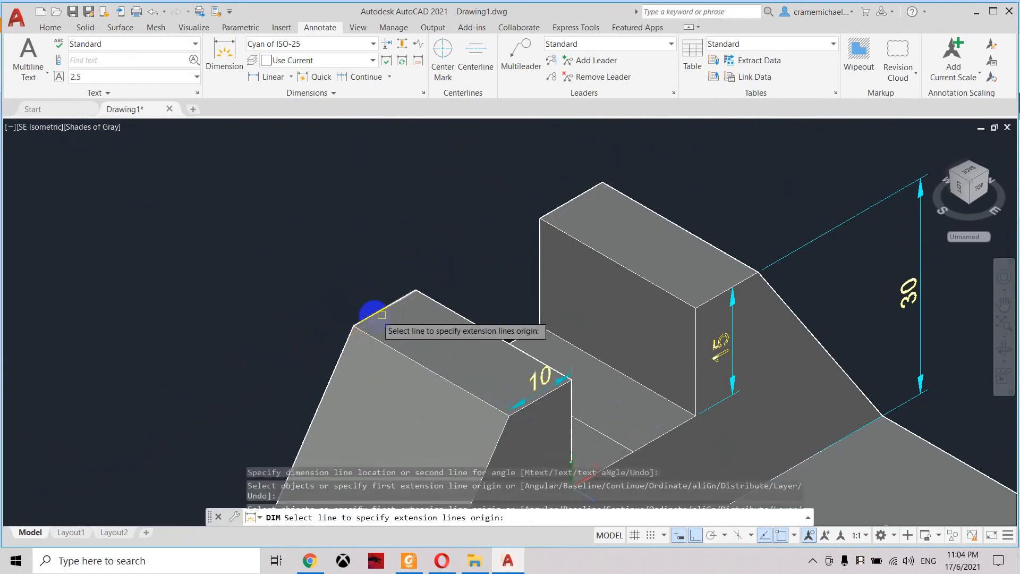
key(Escape)
scroll(366, 313, down, 2)
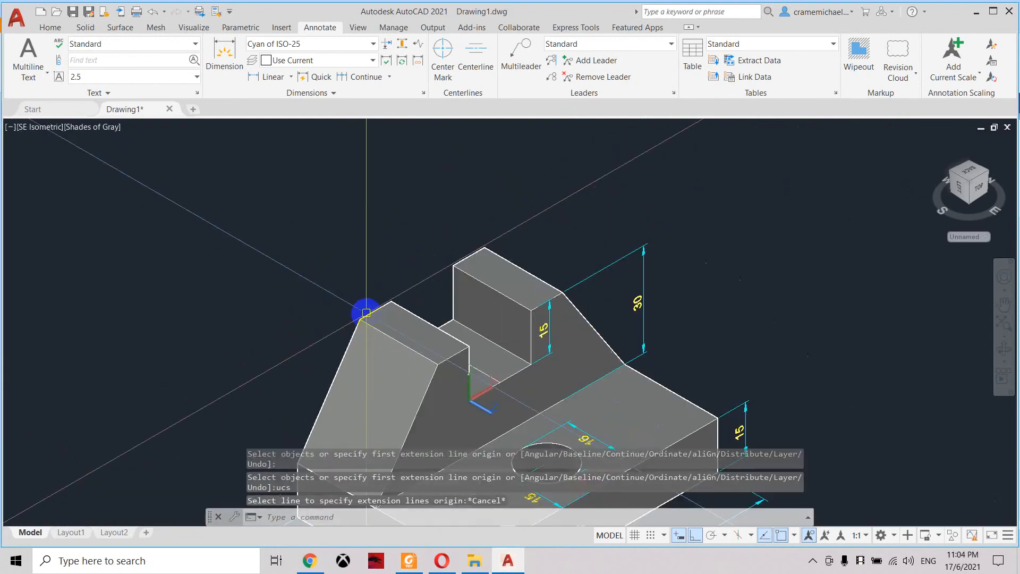
key(Return)
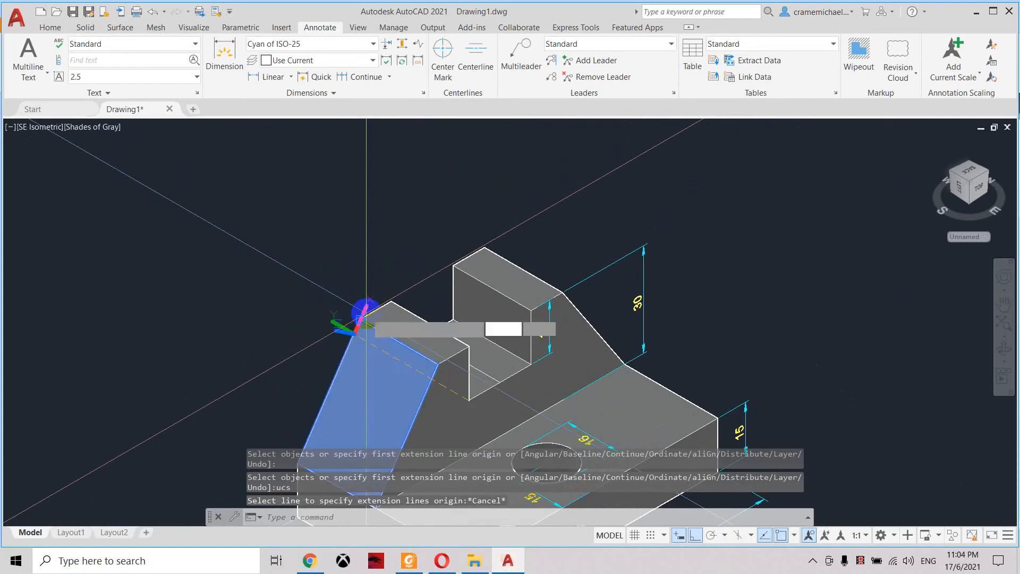
scroll(379, 309, up, 5)
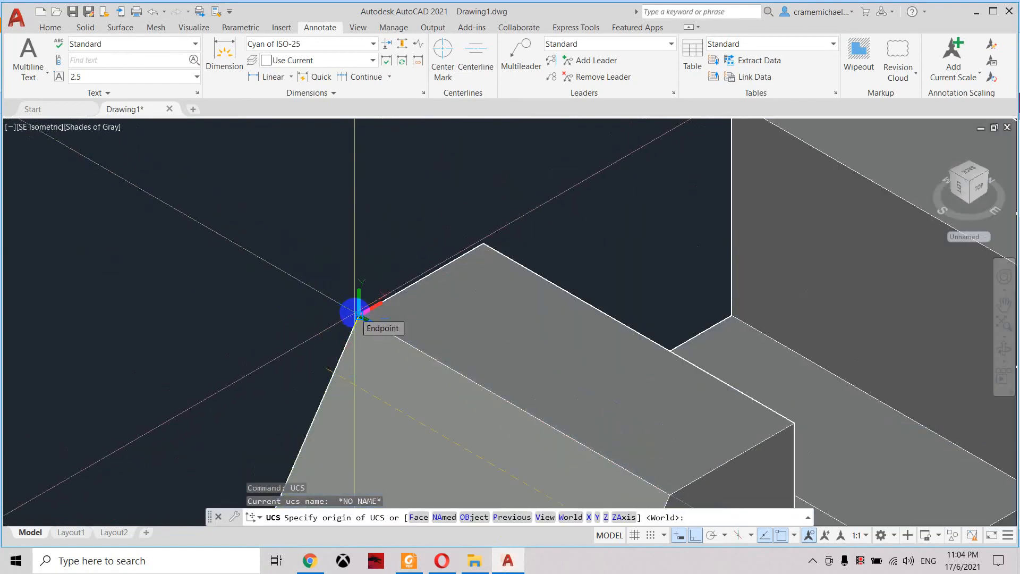
click(354, 318)
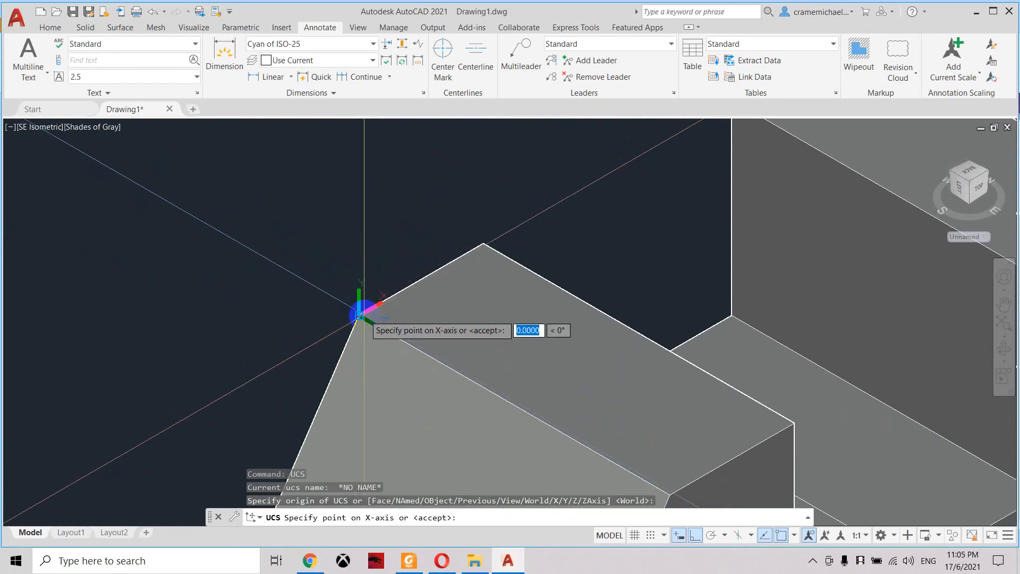
scroll(367, 309, down, 5)
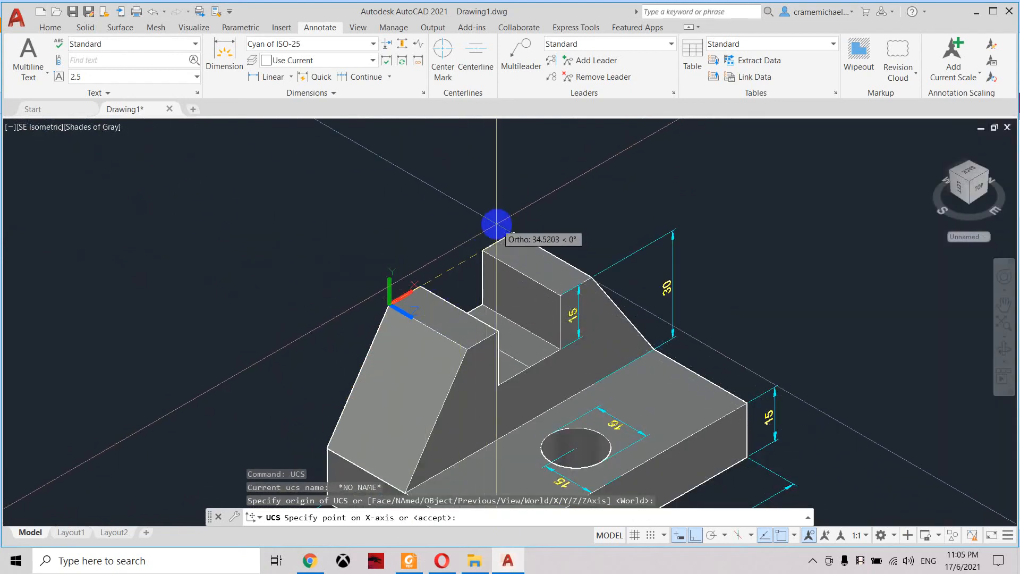
key(Escape)
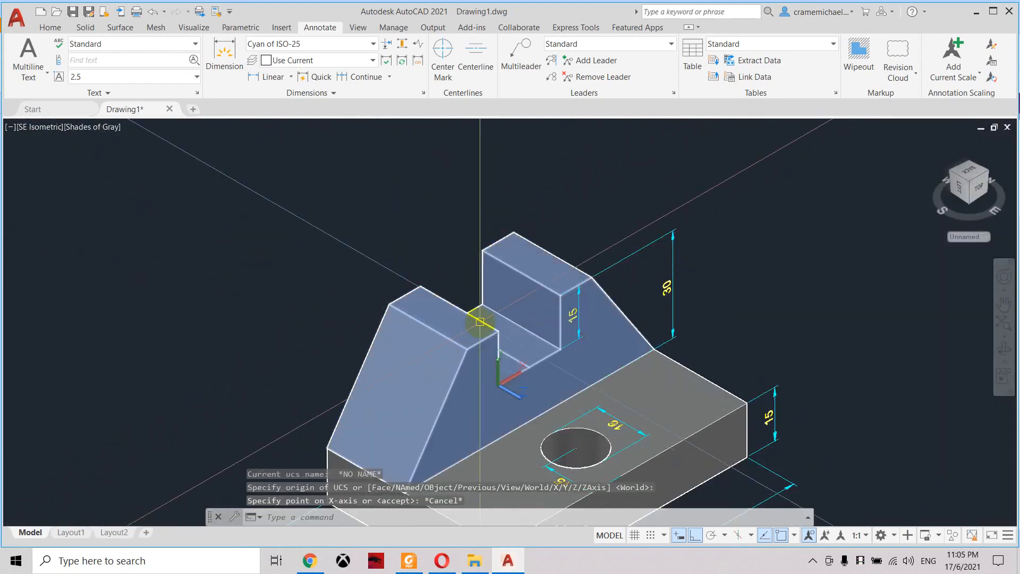
- Set the UCS on the upright's top face, with its origin at the left lug's front outer corner, X along the front and Y toward the back
key(Return)
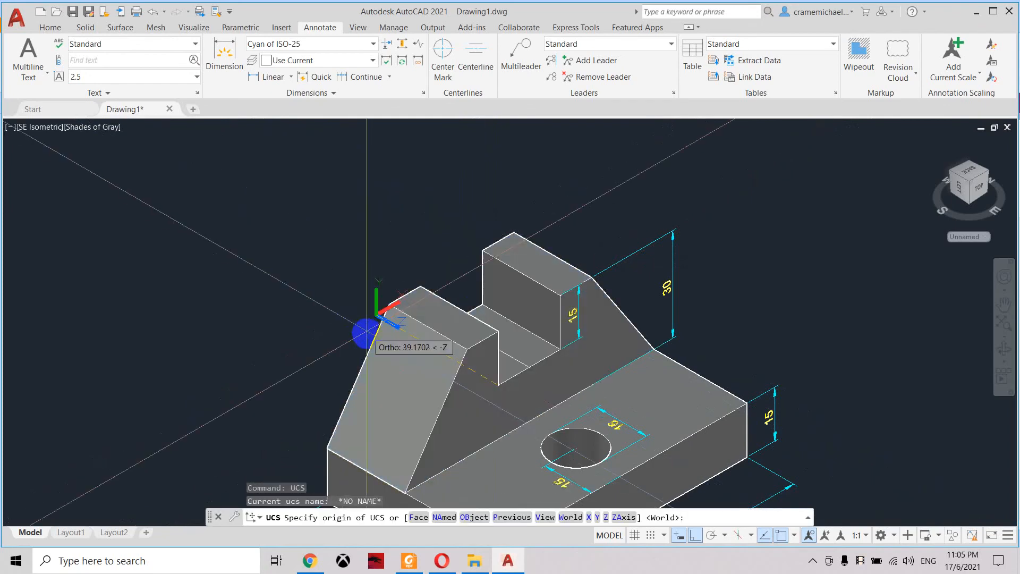
scroll(467, 349, up, 5)
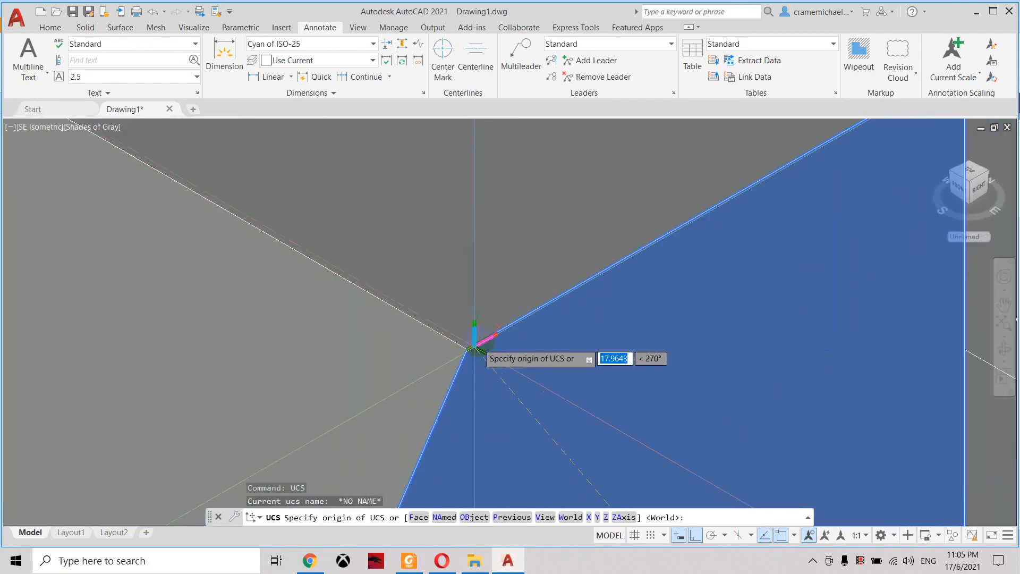
click(467, 346)
scroll(467, 346, down, 5)
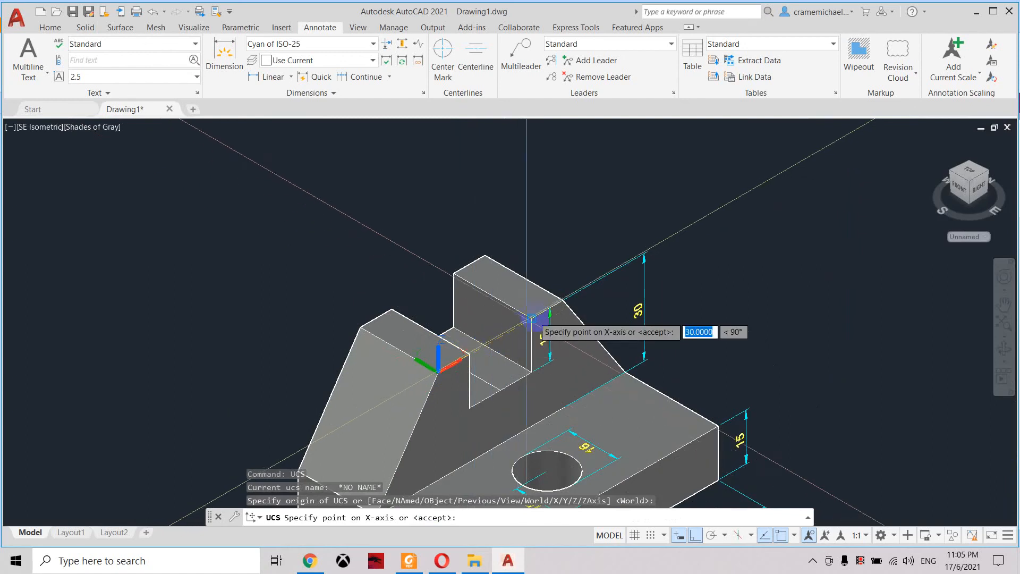
click(562, 300)
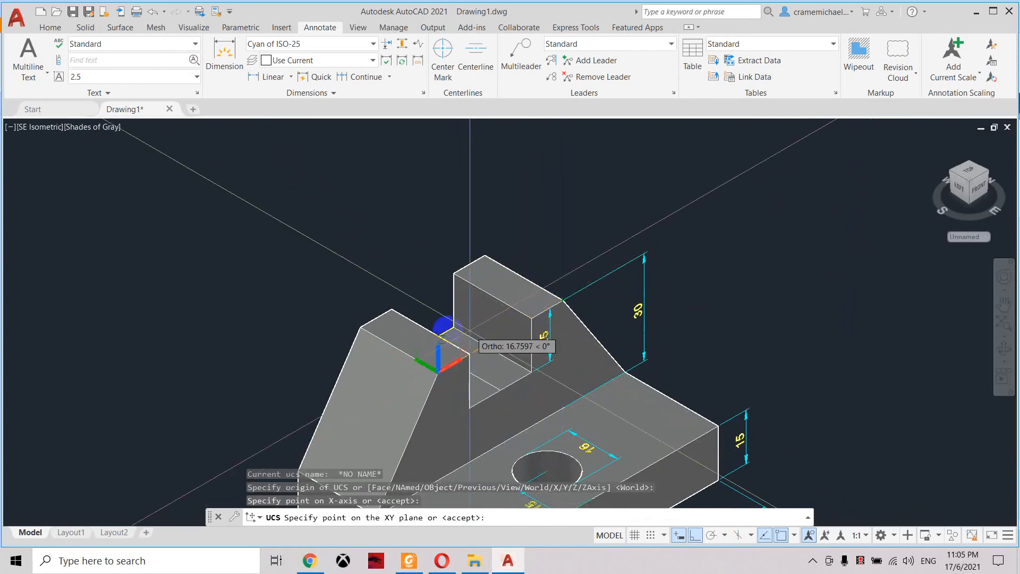
click(363, 326)
key(Escape)
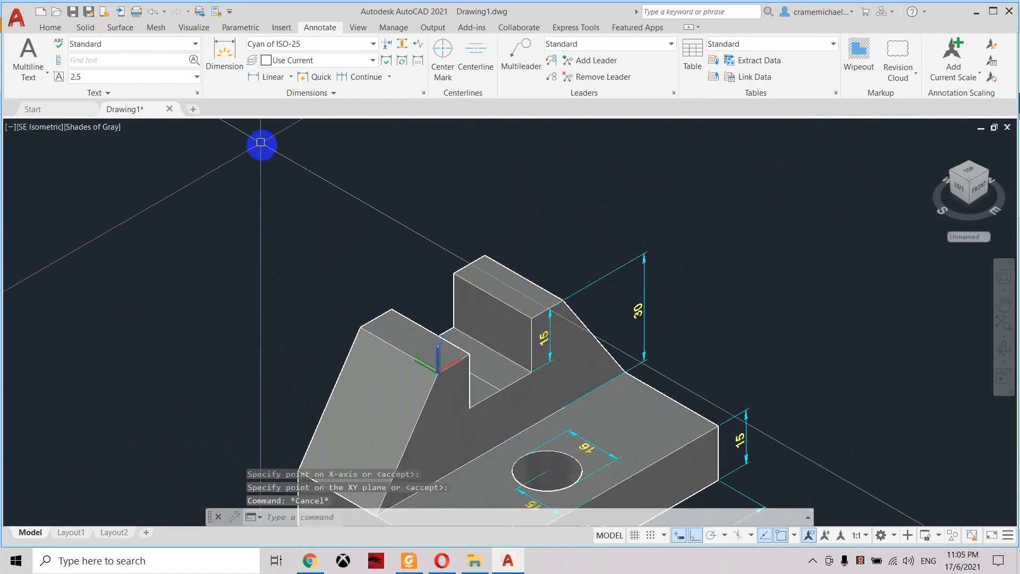
- Dimension the overall width across the upright's top between its back outer corners, placing the dimension behind the upright
click(225, 49)
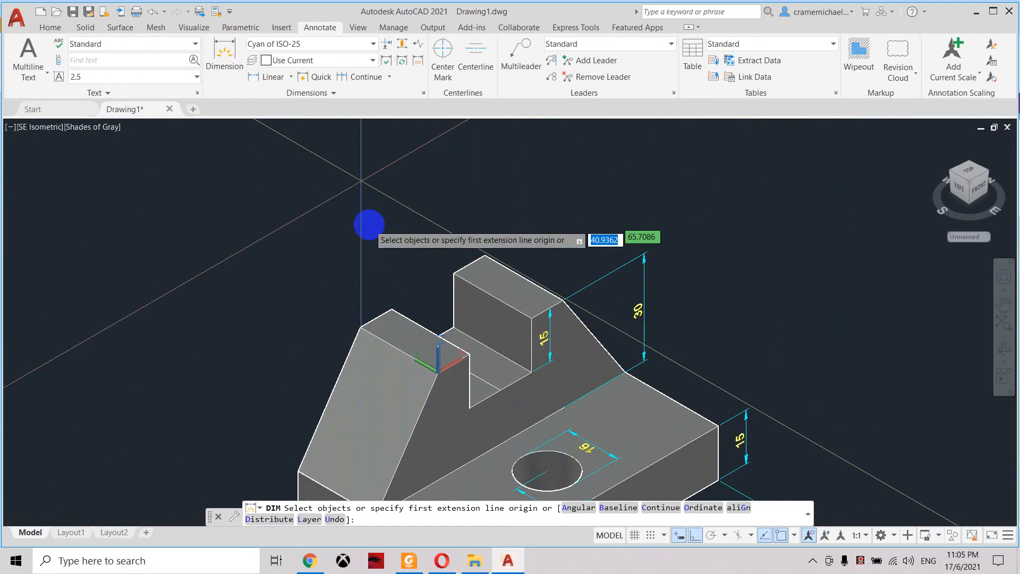
scroll(360, 326, up, 3)
click(360, 326)
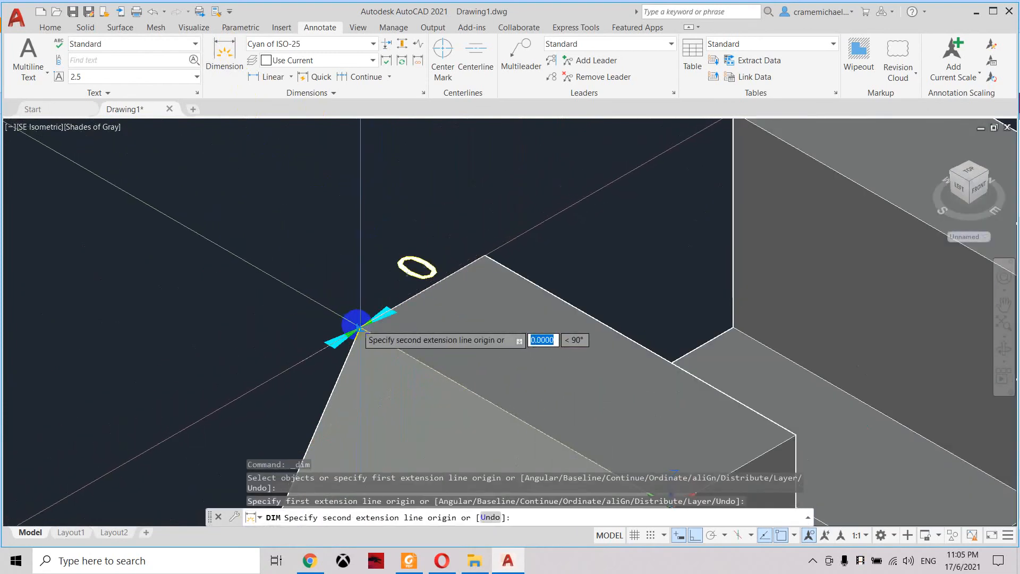
scroll(360, 326, down, 3)
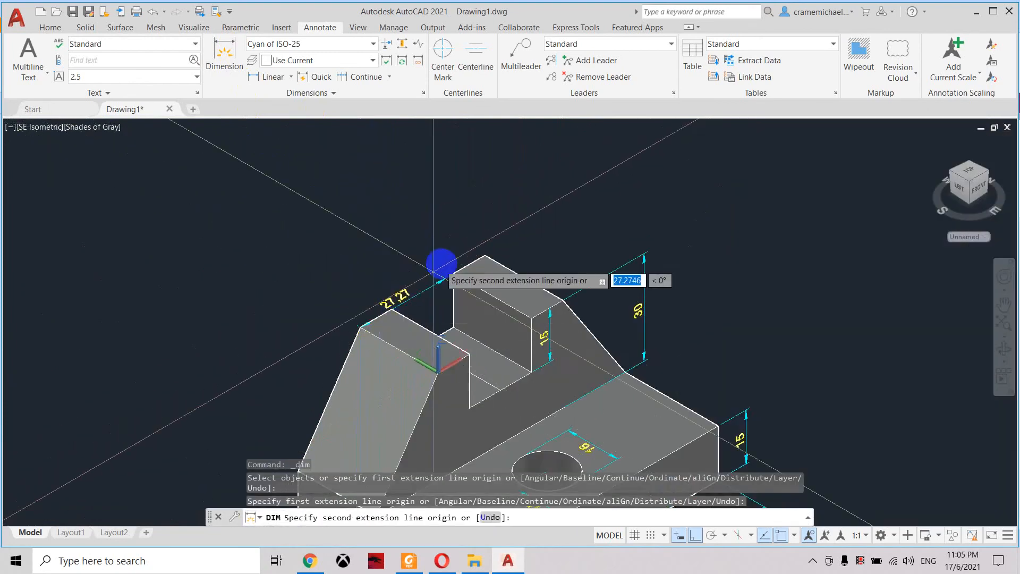
click(485, 257)
click(405, 233)
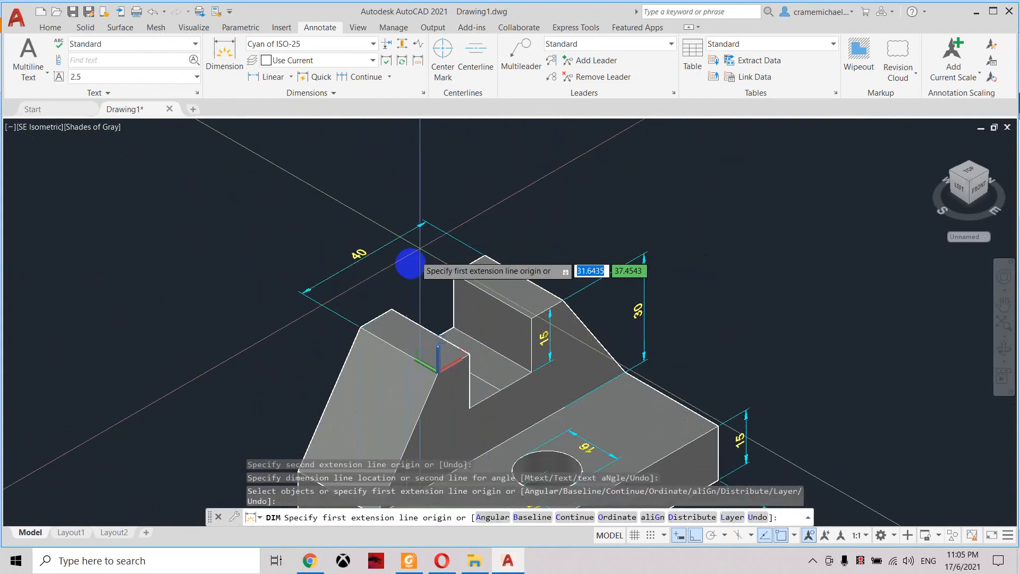
- Dimension the notch opening's width between the lugs' inner back corners, placing the dimension behind the upright
click(390, 308)
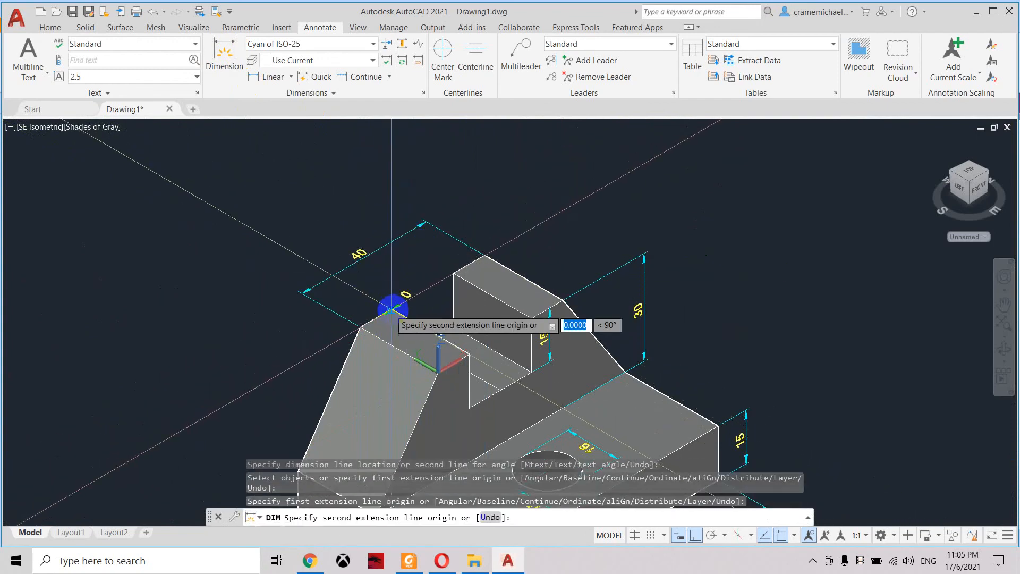
click(453, 273)
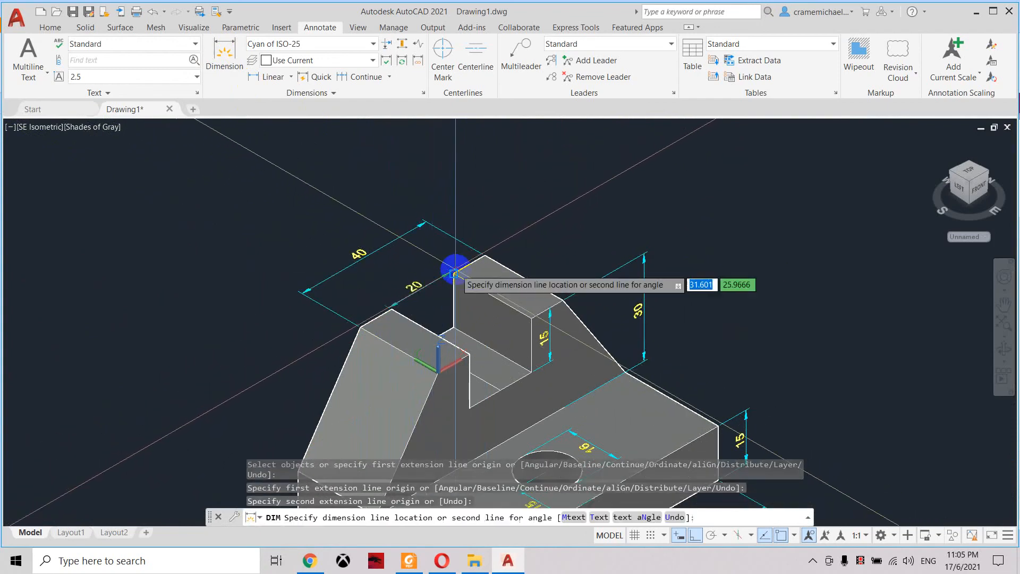
click(413, 258)
- Examine the bracket's dimensions and the UCS icon sitting on the upright's top face
scroll(414, 258, down, 5)
scroll(414, 257, up, 3)
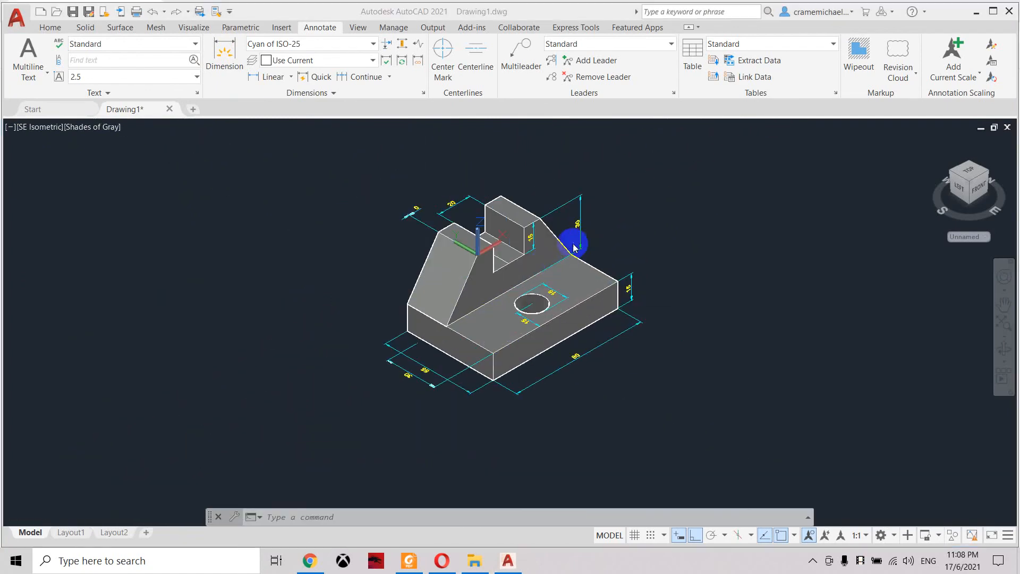
scroll(573, 245, up, 3)
scroll(572, 243, down, 3)
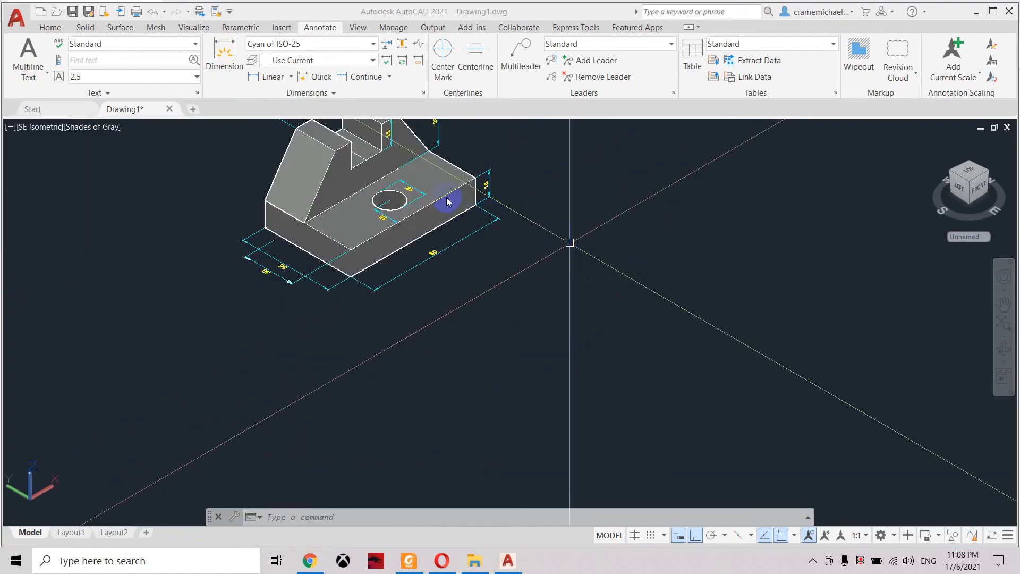
click(448, 202)
middle_drag(455, 194, 550, 291)
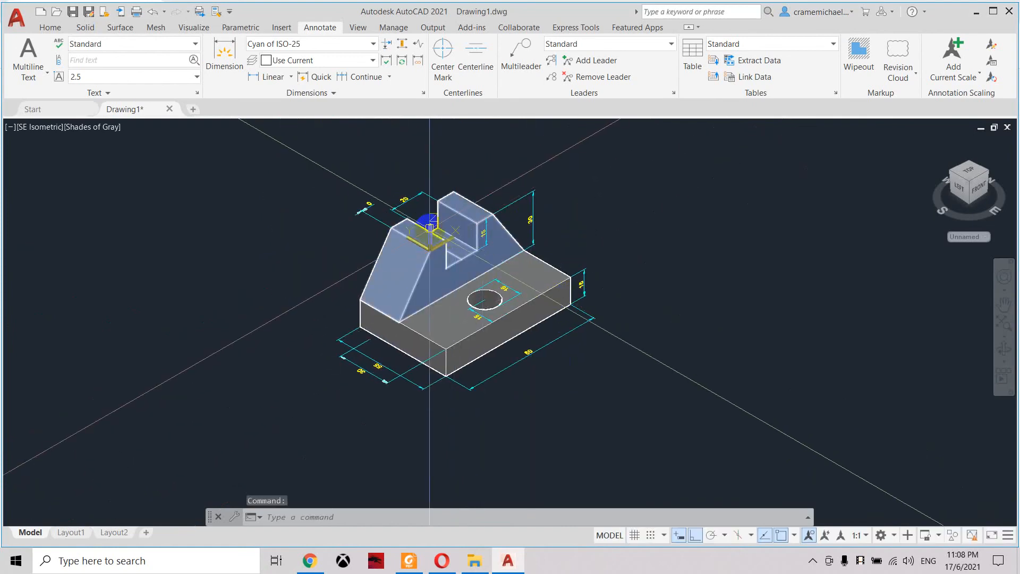
scroll(431, 225, up, 3)
middle_drag(430, 271, 442, 232)
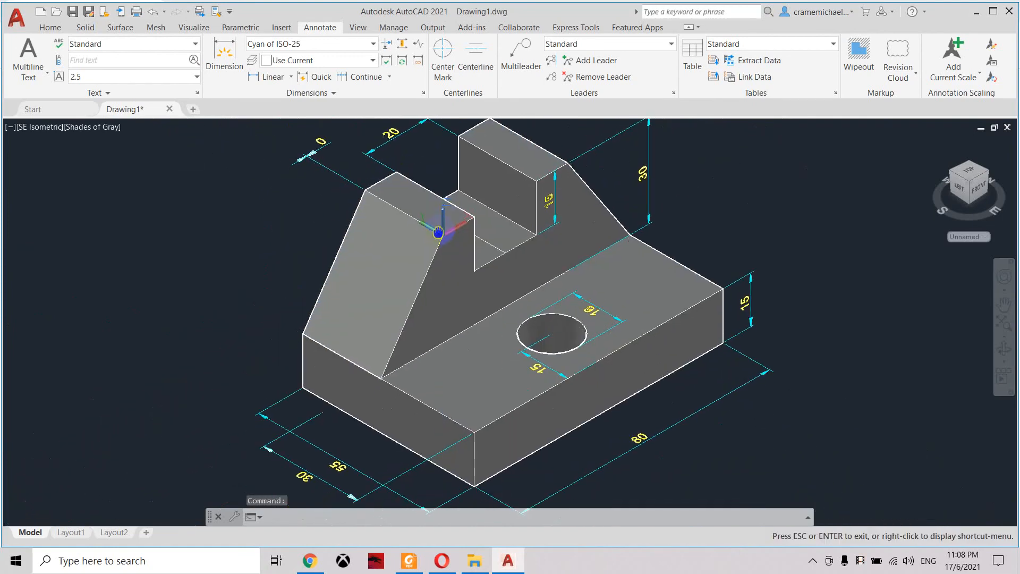
scroll(455, 269, down, 3)
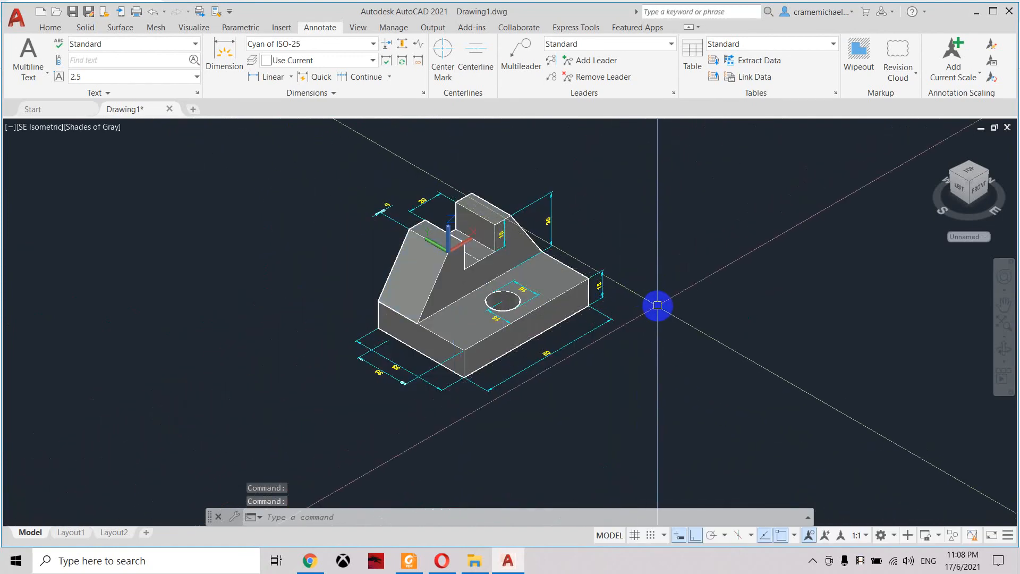
- Set UCSICON to Noorigin so the UCS icon moves off the bracket
text(si)
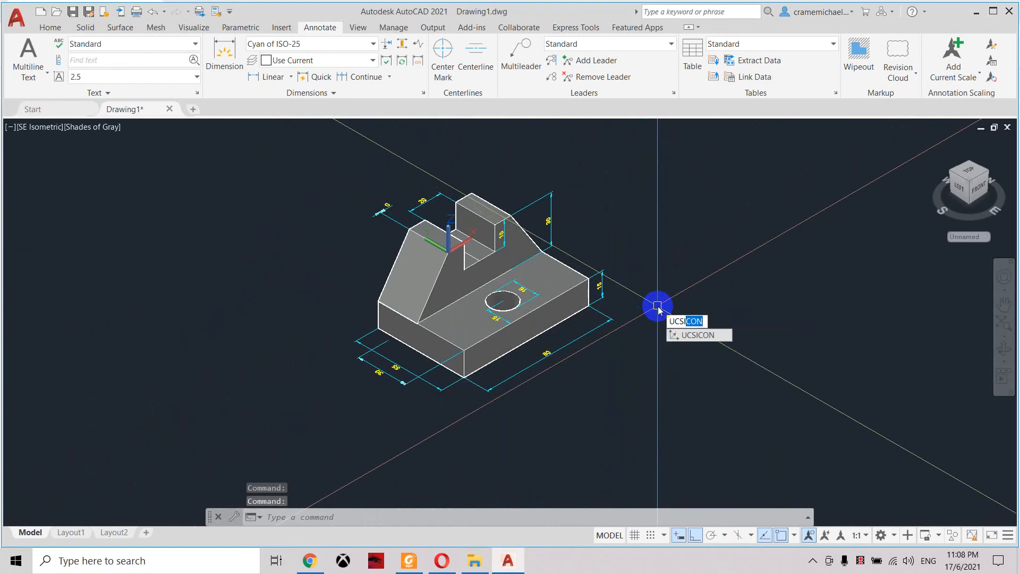
click(700, 335)
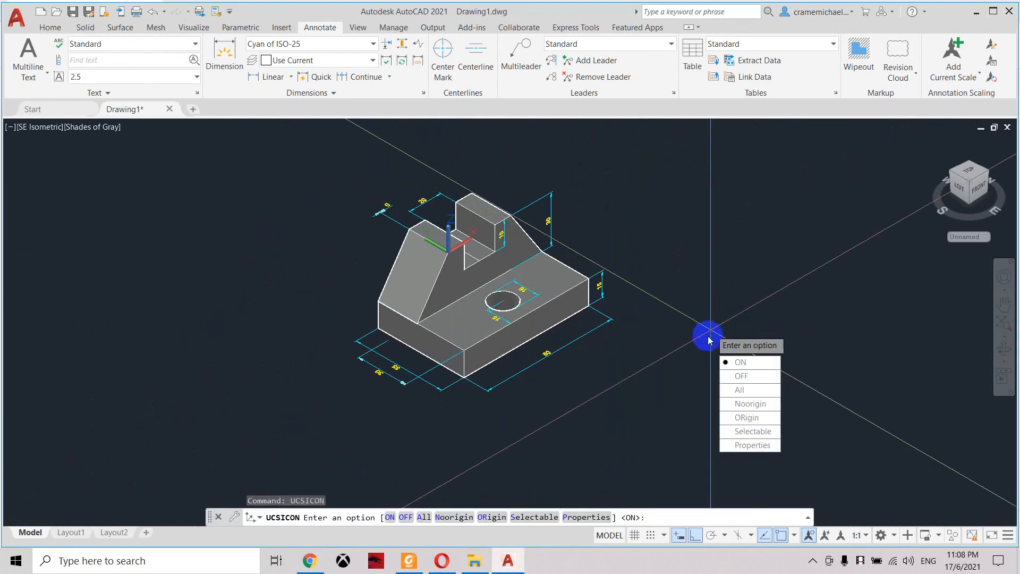
click(745, 405)
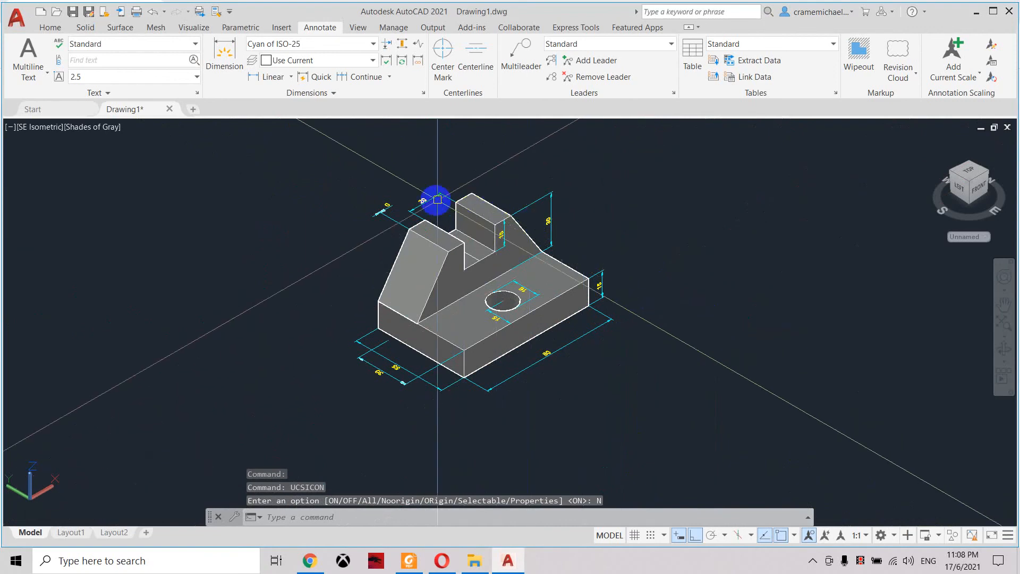
- Erase the collapsed 0 dimension behind the upright's left lug
scroll(523, 338, up, 5)
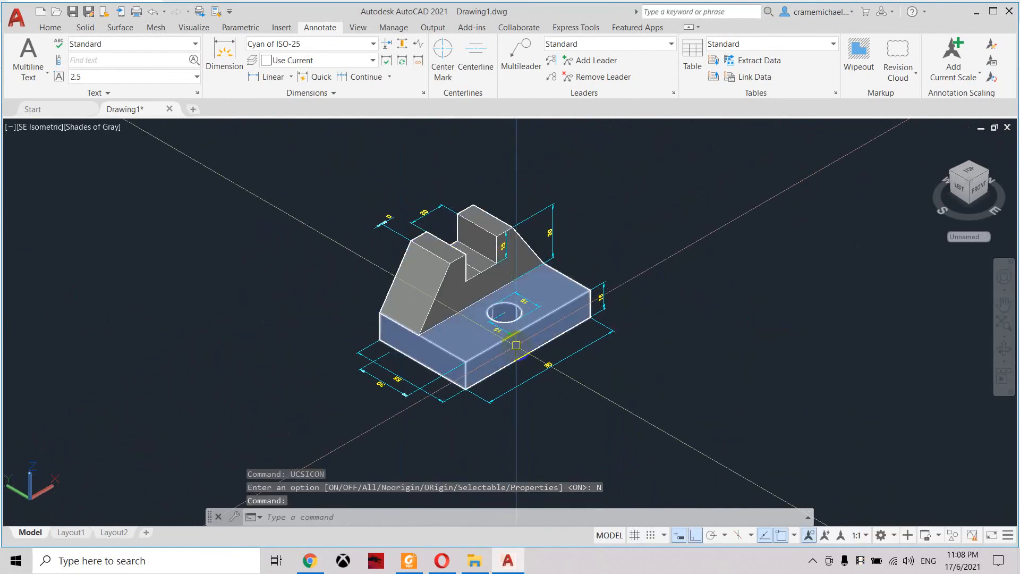
scroll(523, 338, down, 6)
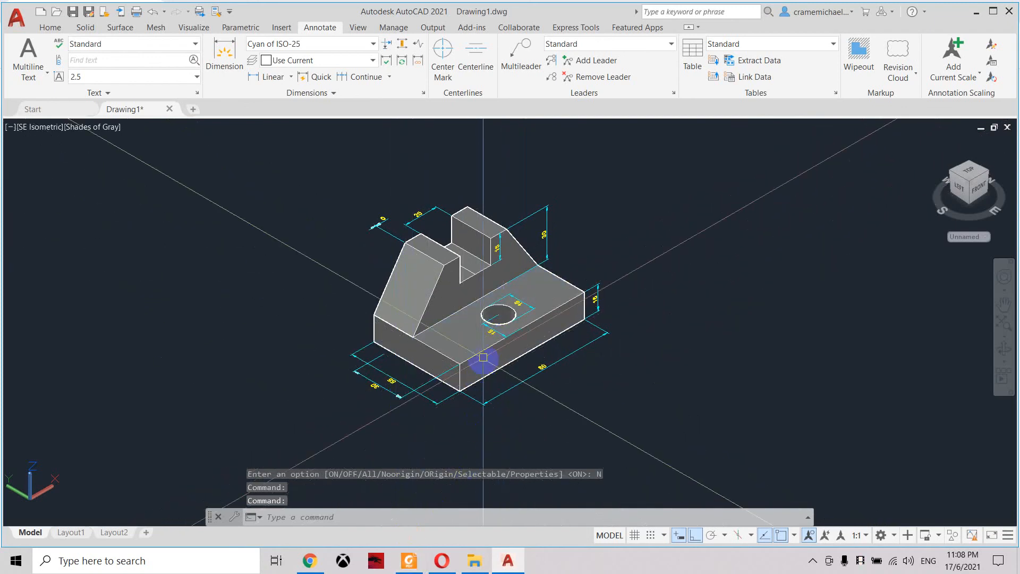
scroll(367, 233, up, 5)
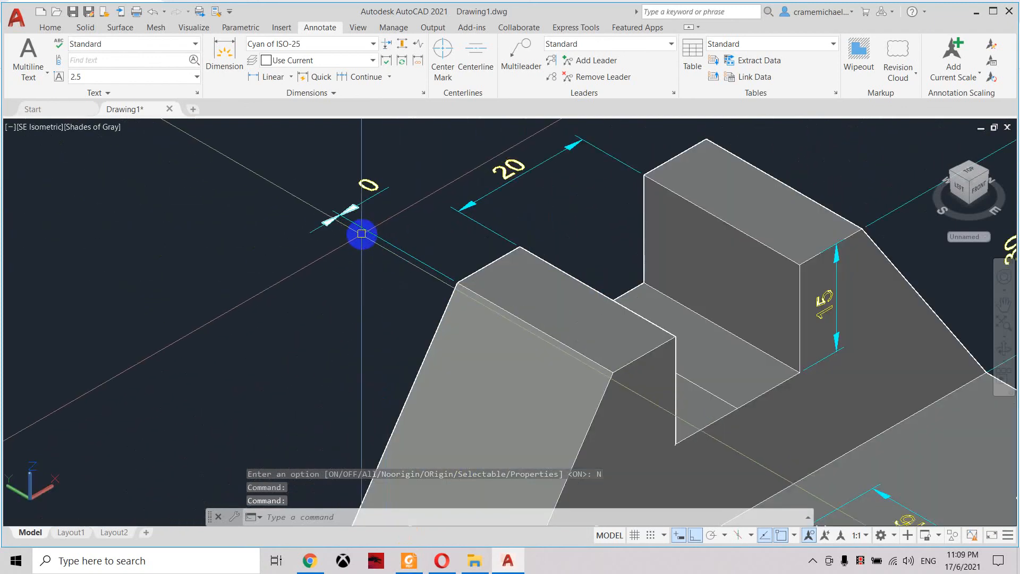
click(366, 228)
scroll(409, 250, down, 3)
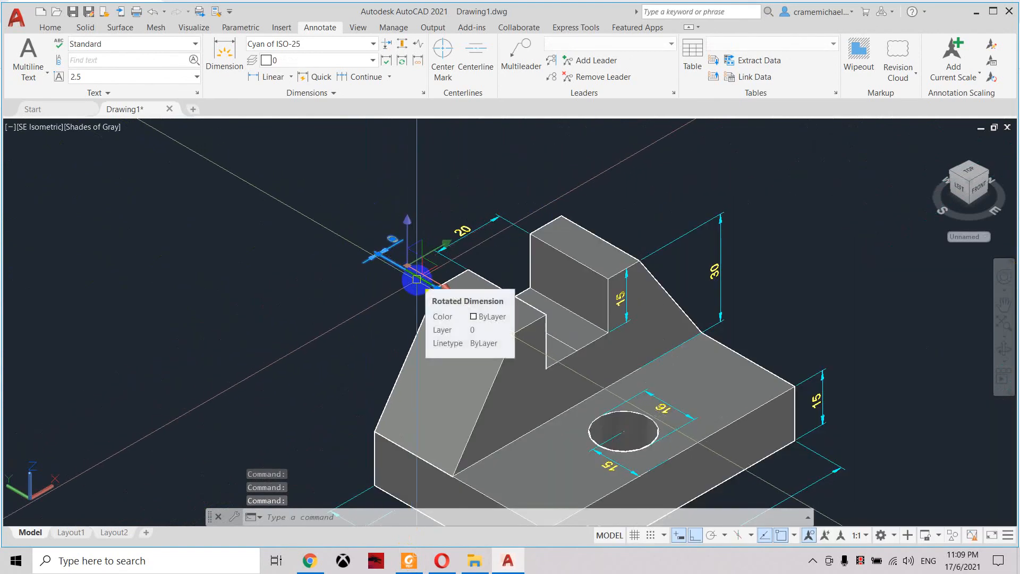
text(E)
key(Return)
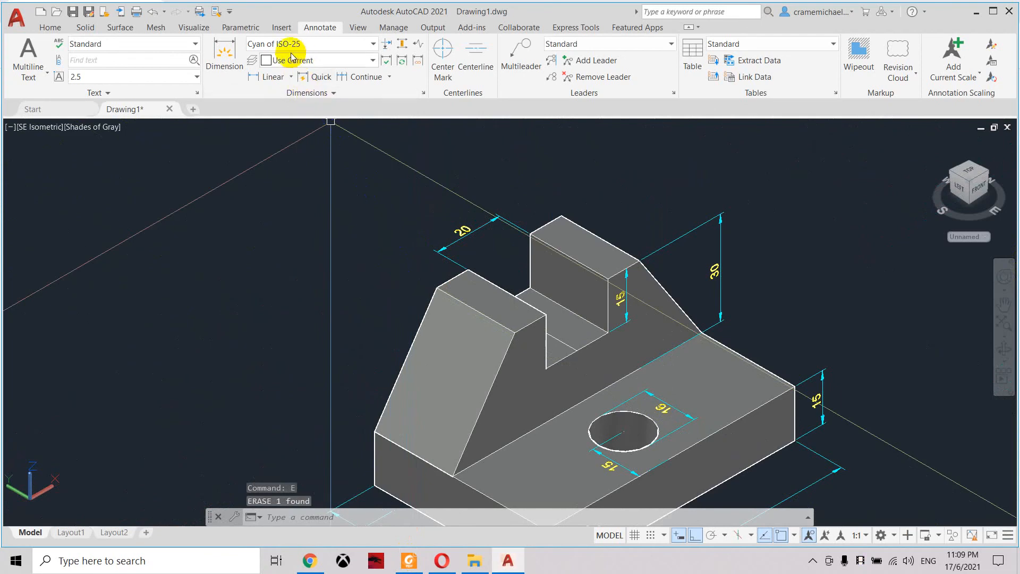
- Dimension the overall width across the upright's top between its back outer corners, placing the dimension outside the notch-width dimension
key(Return)
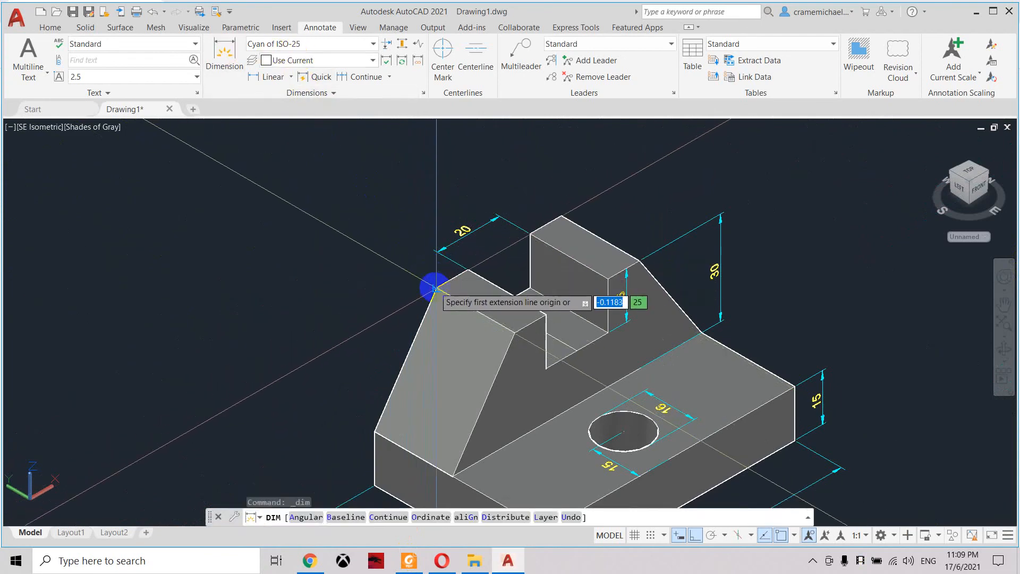
click(435, 288)
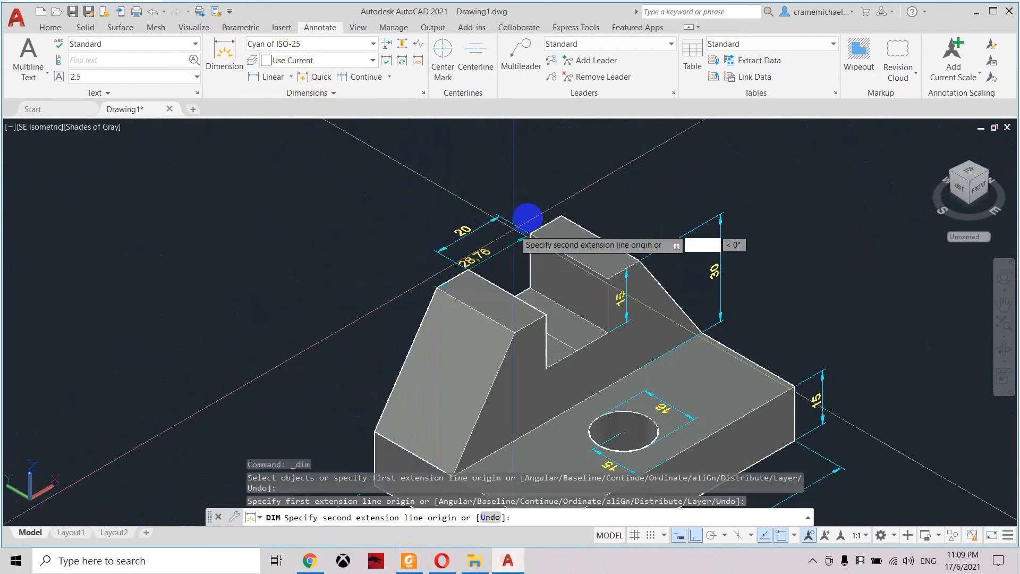
click(565, 213)
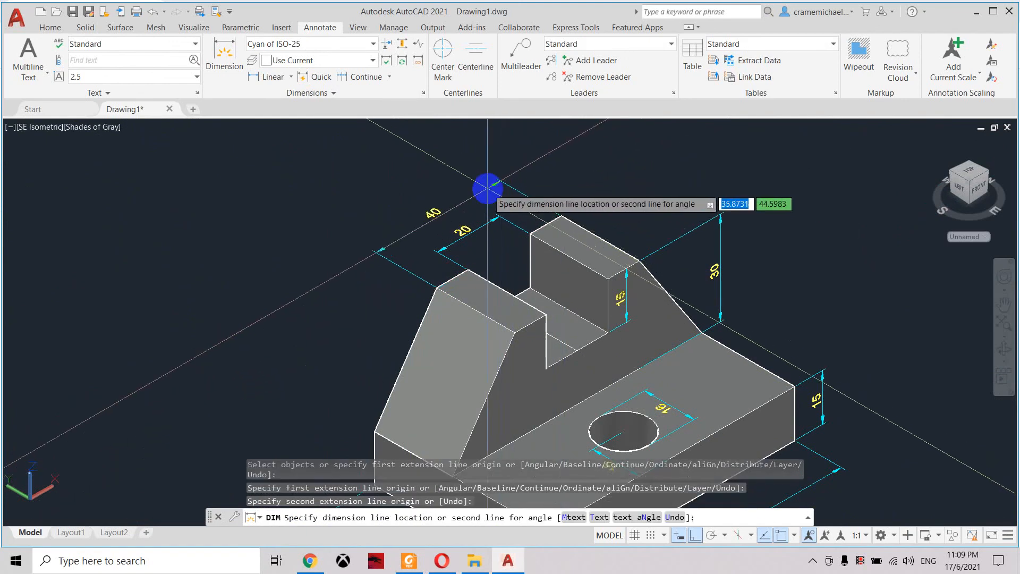
click(488, 188)
scroll(476, 215, down, 3)
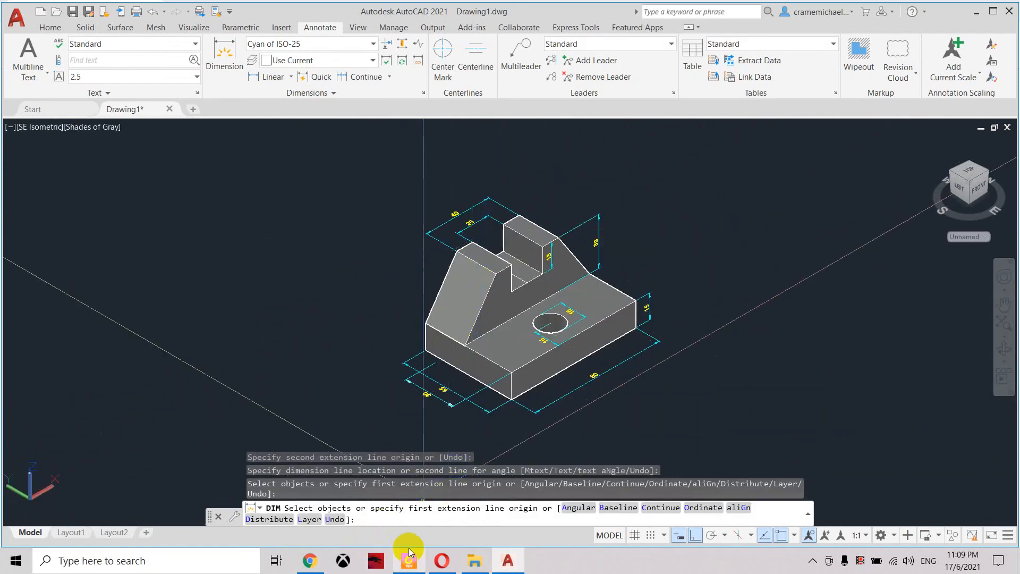
- Compare the bracket's dimensions with the exam PDF in Foxit Reader, return to AutoCAD and examine the hole's dimensions
key(Return)
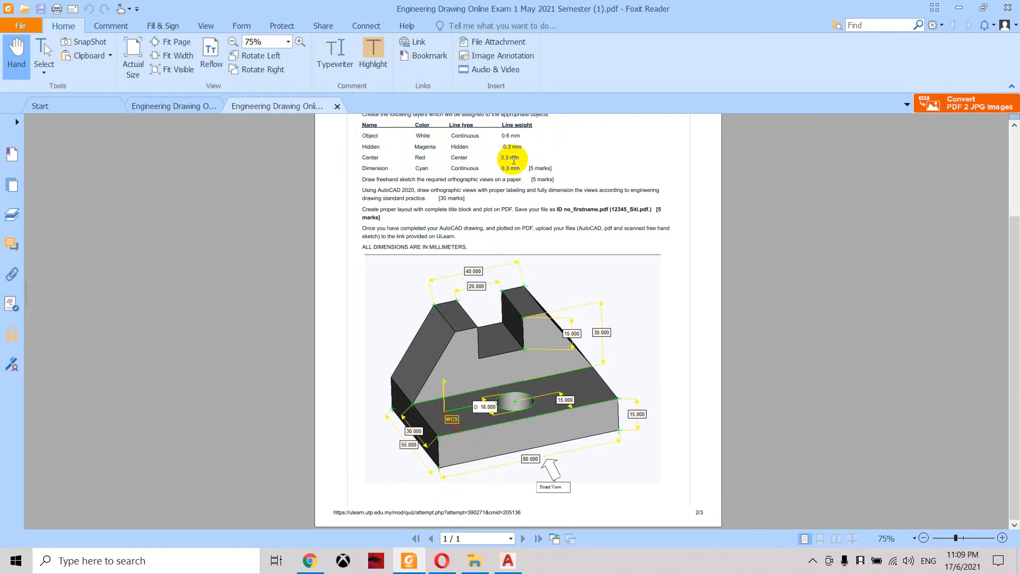
click(508, 561)
scroll(548, 323, up, 5)
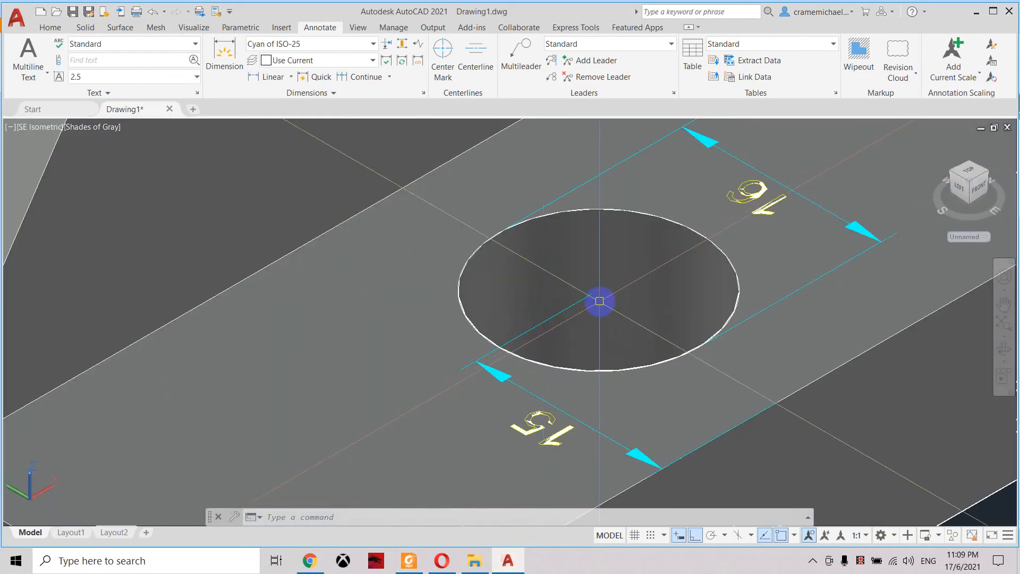
scroll(585, 295, down, 5)
middle_drag(585, 294, 530, 324)
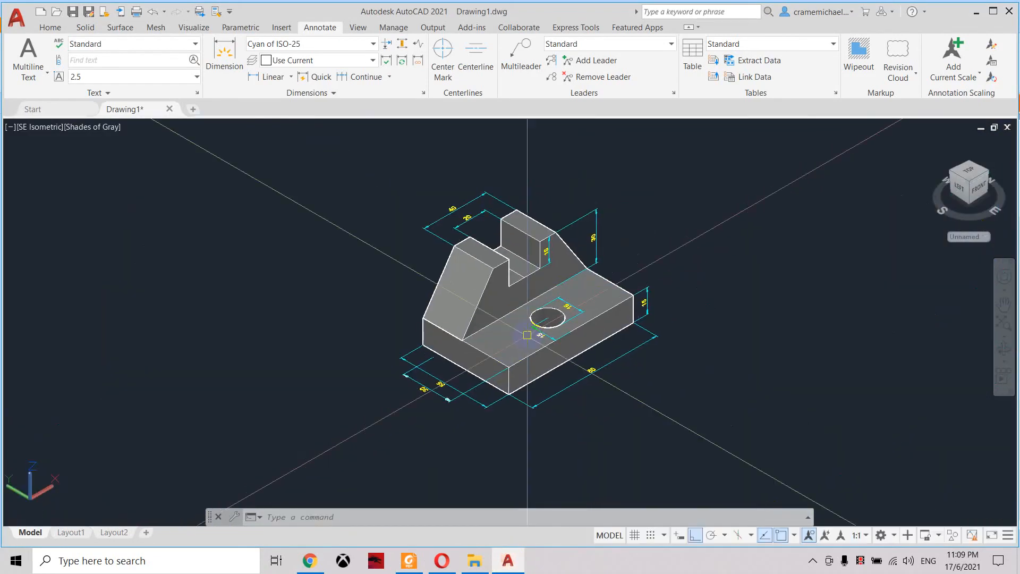
middle_drag(645, 335, 623, 349)
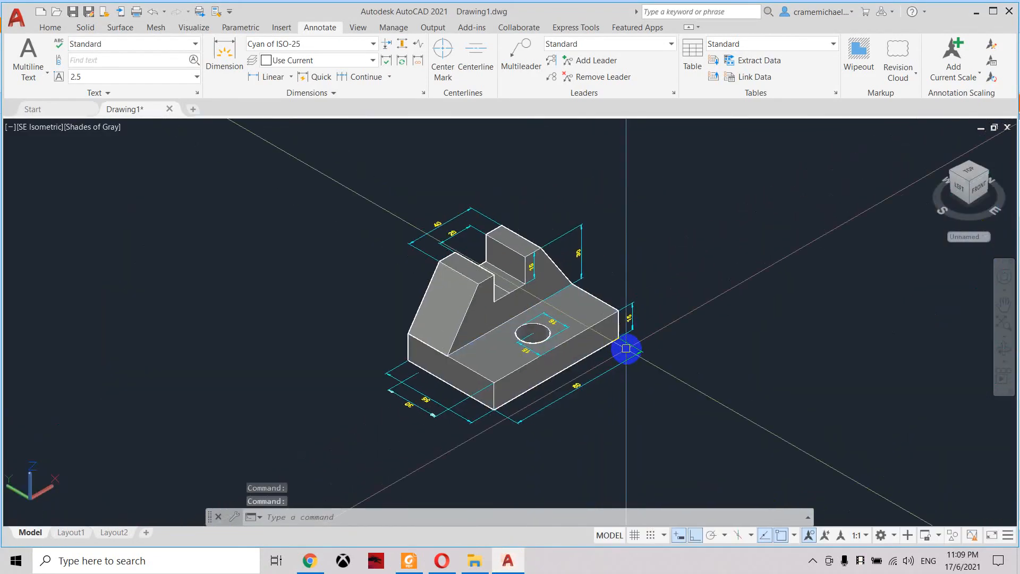